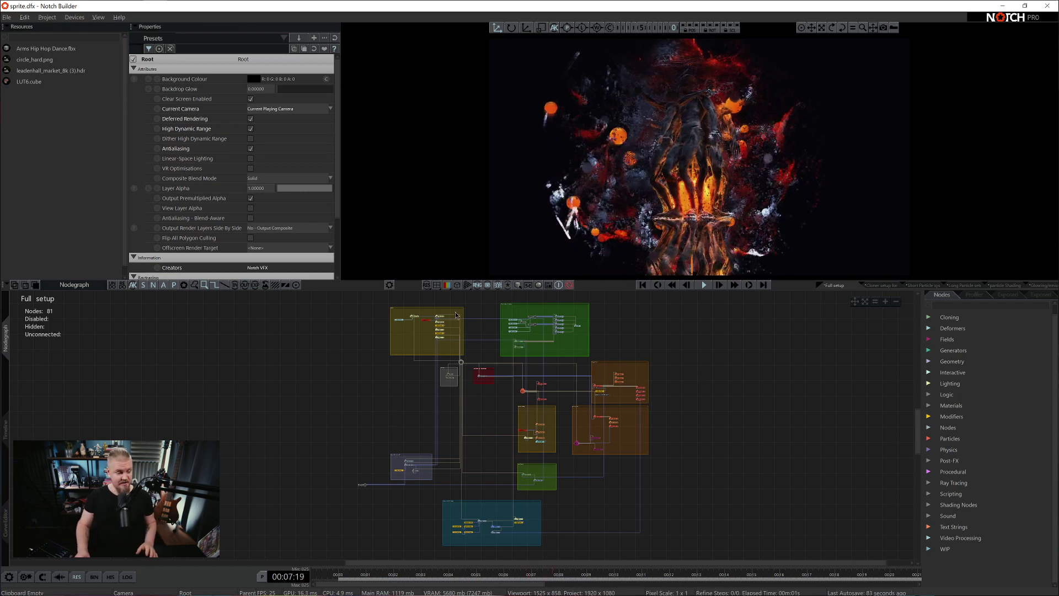
Solo Short Particle, Long Particle, particle Shading and Glowing spheres layers in turn, then unsolo.
{"action": "left_click", "coordinate": [5, 426]}
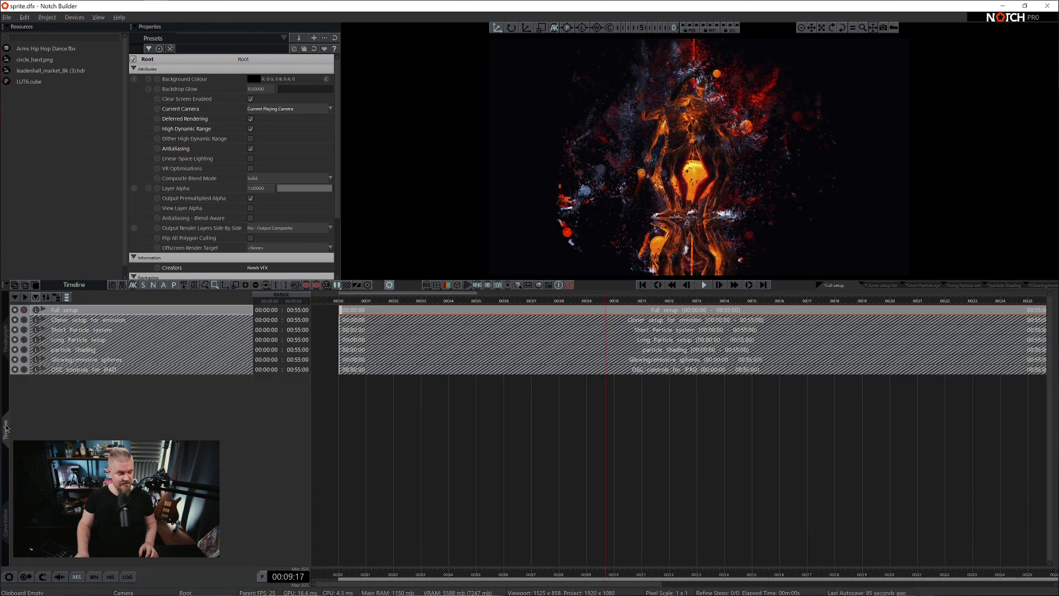
{"action": "left_click", "coordinate": [25, 329]}
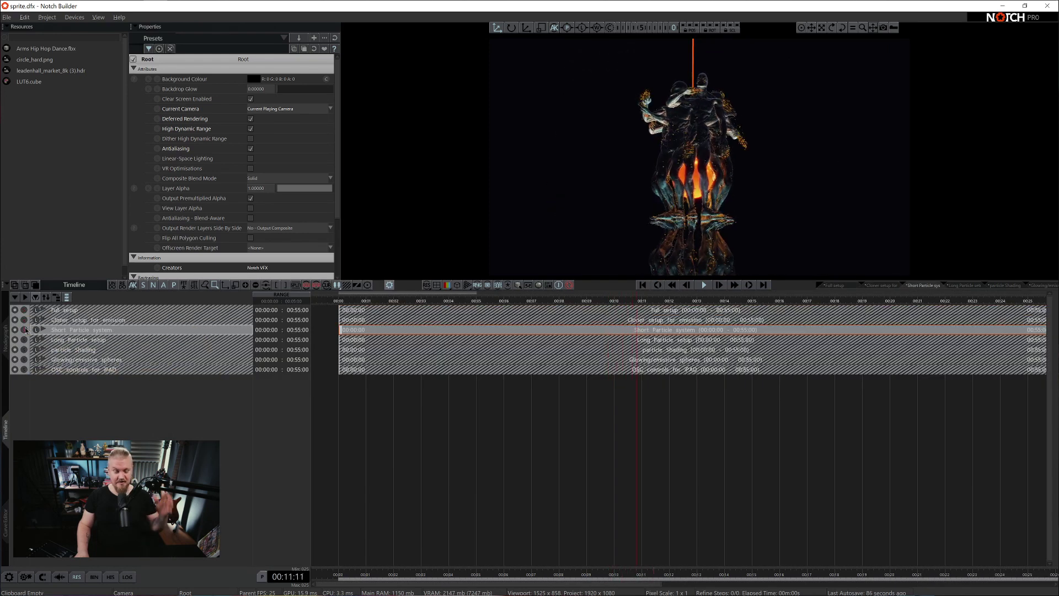
{"action": "left_click", "coordinate": [24, 340]}
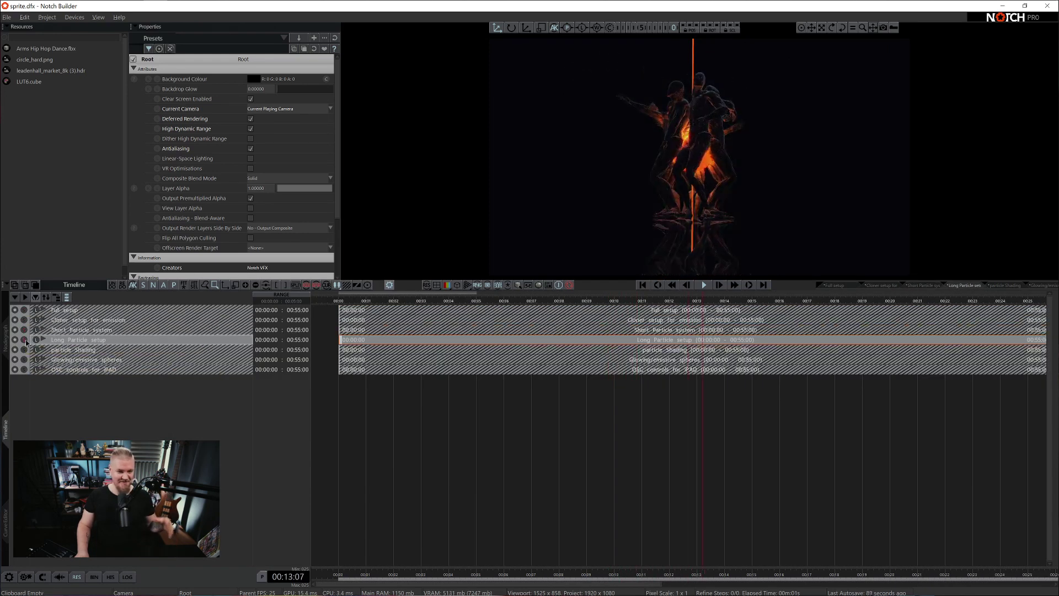
{"action": "left_click", "coordinate": [24, 349]}
{"action": "left_click", "coordinate": [24, 359]}
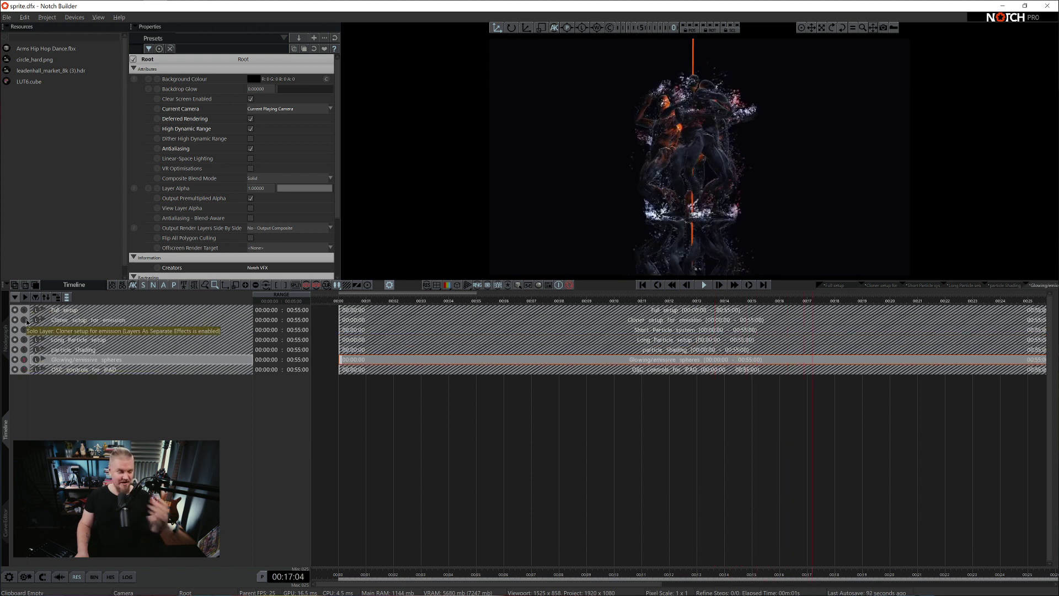
{"action": "left_click", "coordinate": [24, 350]}
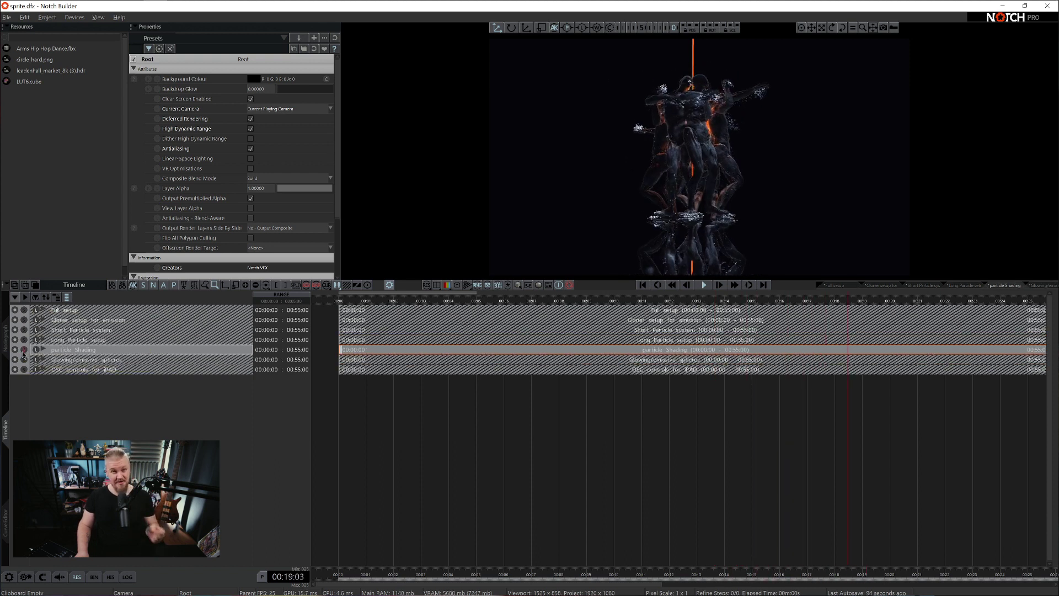
{"action": "left_click", "coordinate": [24, 349]}
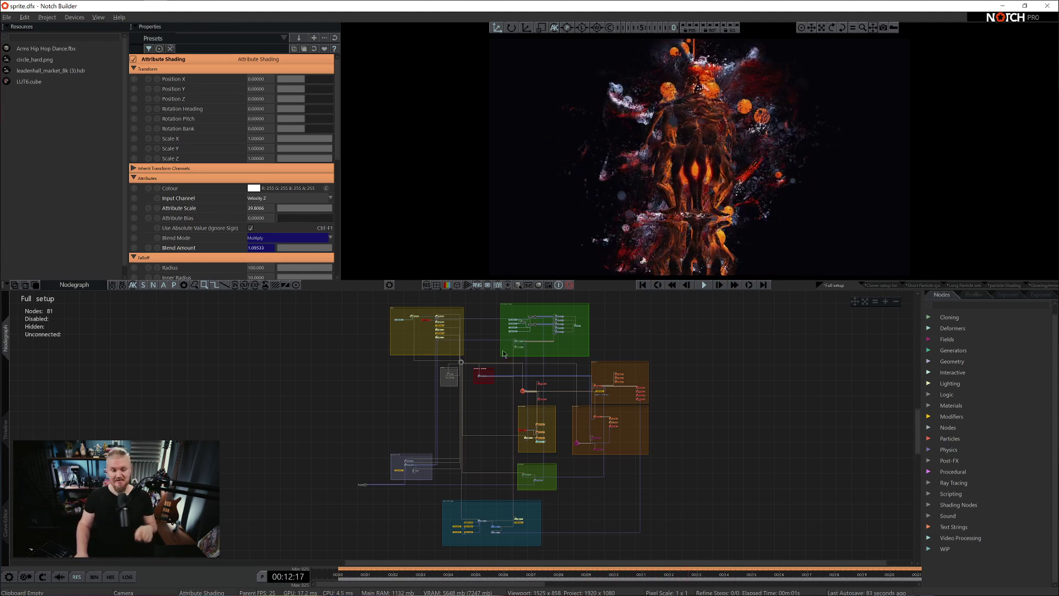
{"action": "left_click", "coordinate": [442, 319]}
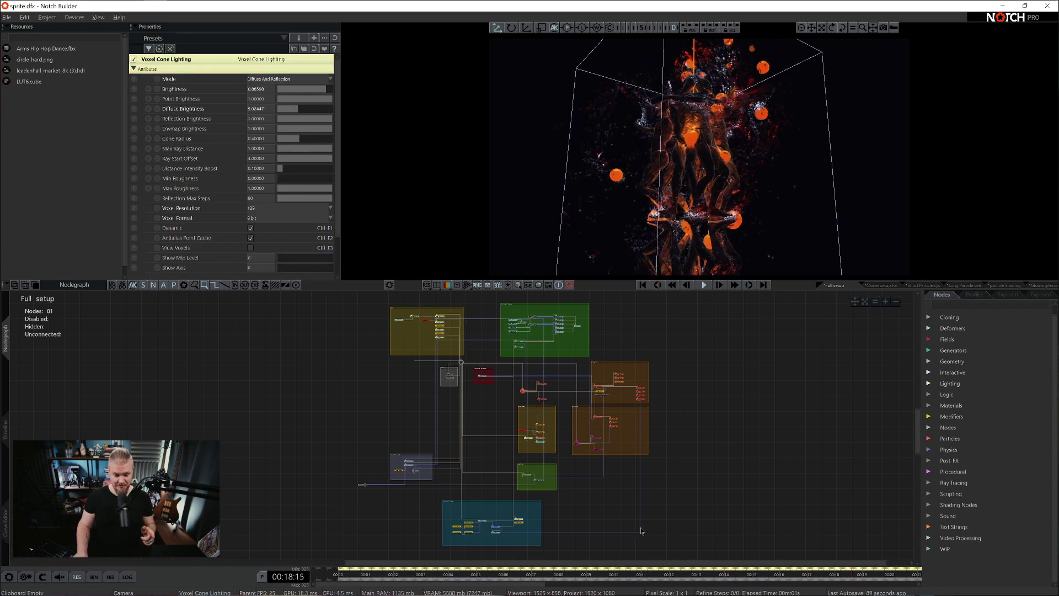
{"action": "left_click", "coordinate": [446, 477]}
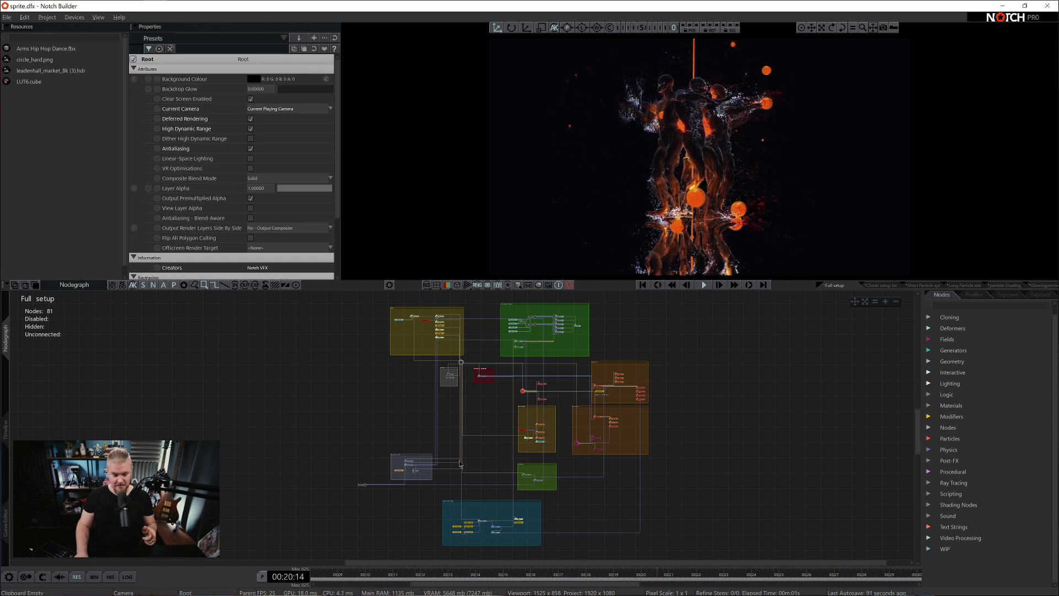
{"action": "left_click", "coordinate": [415, 478]}
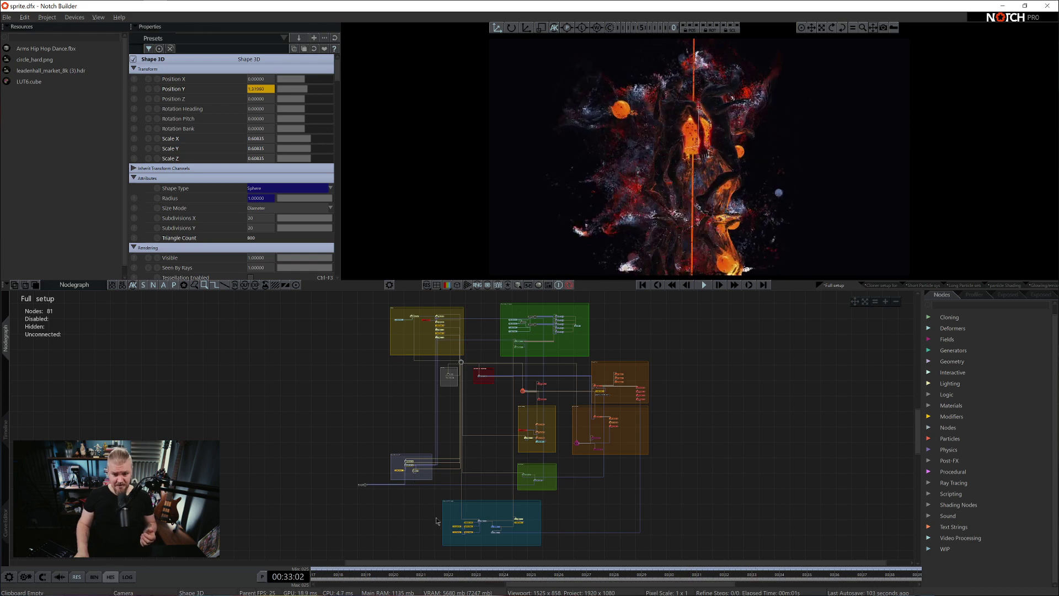
{"action": "left_click", "coordinate": [709, 494]}
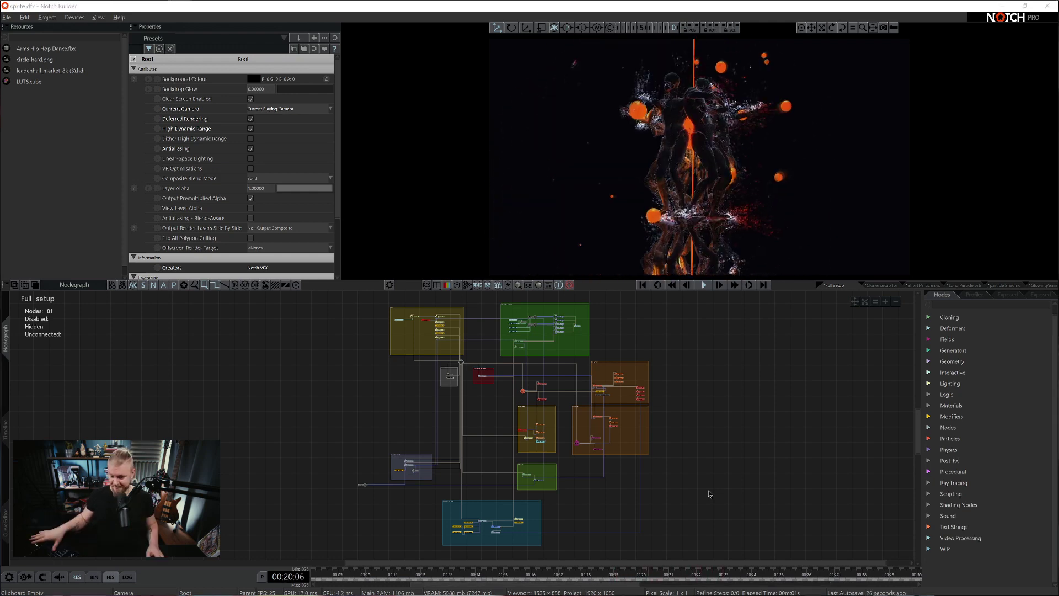
{"action": "key", "text": "alt+Tab"}
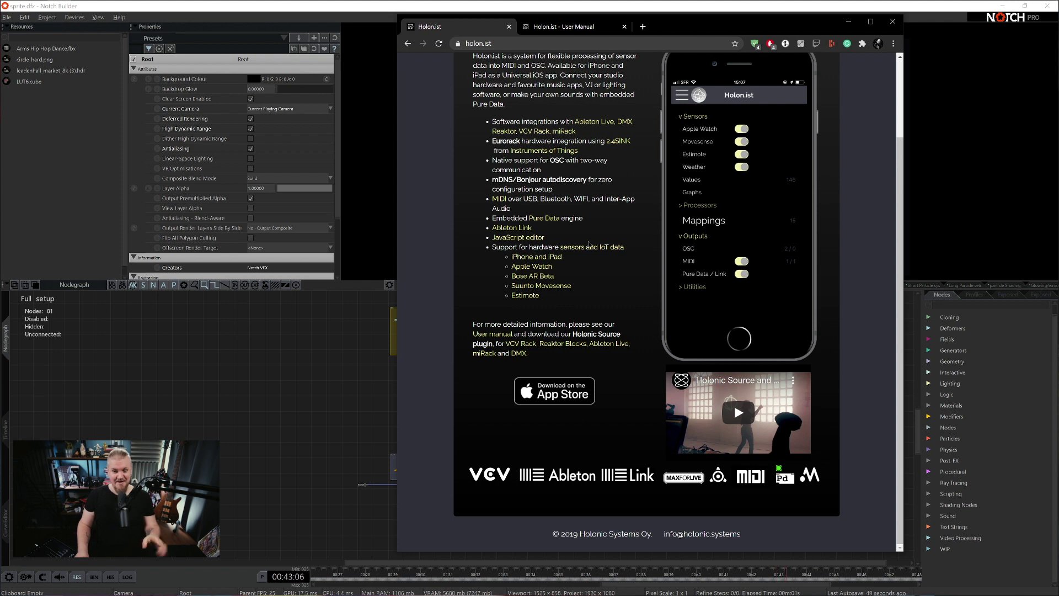
{"action": "key", "text": "alt+Tab"}
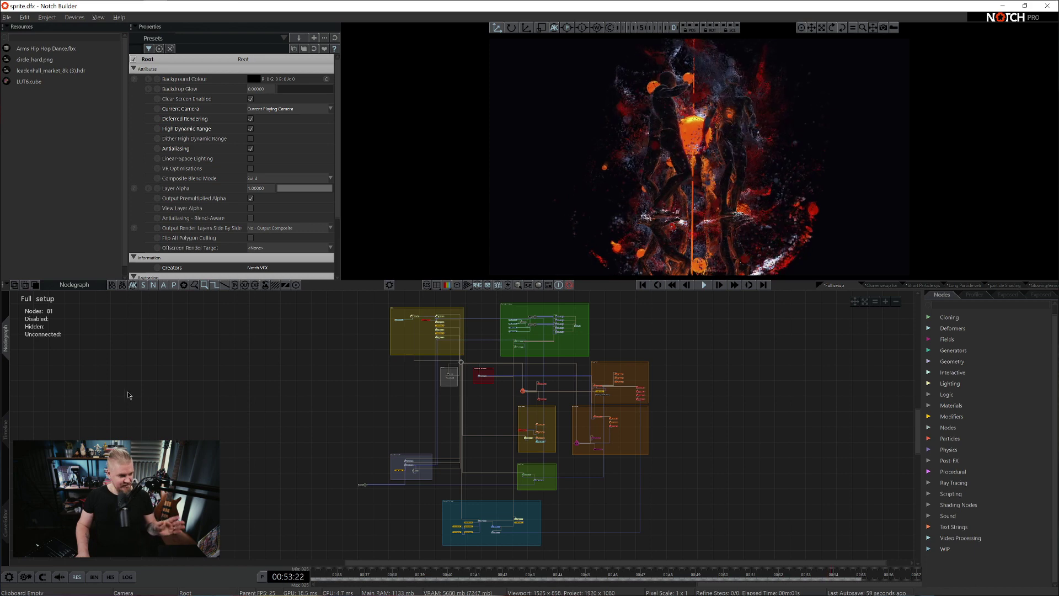
From the layer timeline, open the Cloner setup for emission layer's 42-node graph.
{"action": "left_click", "coordinate": [6, 431]}
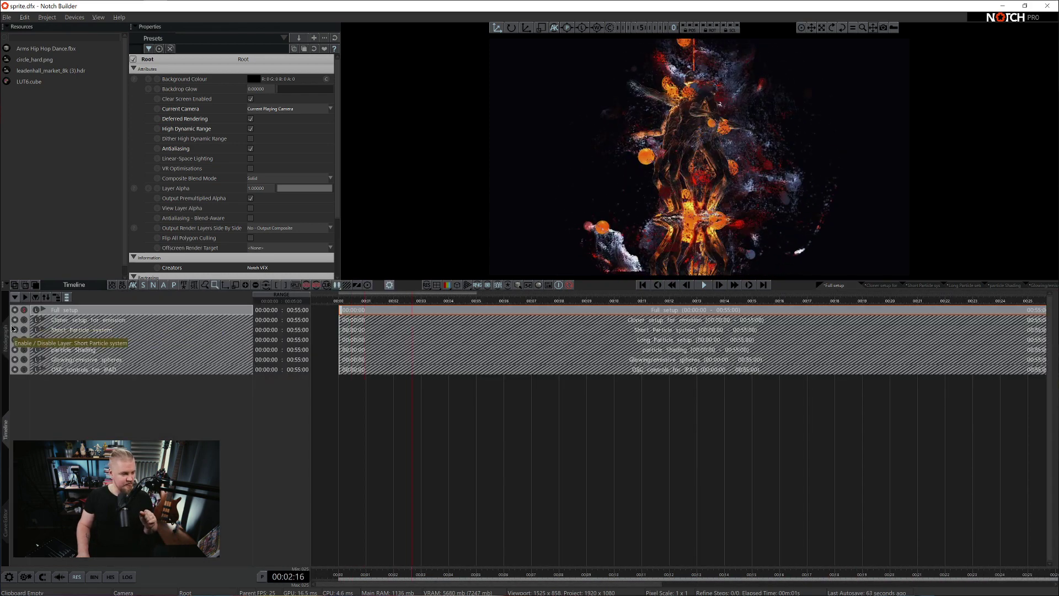
{"action": "double_click", "coordinate": [66, 320]}
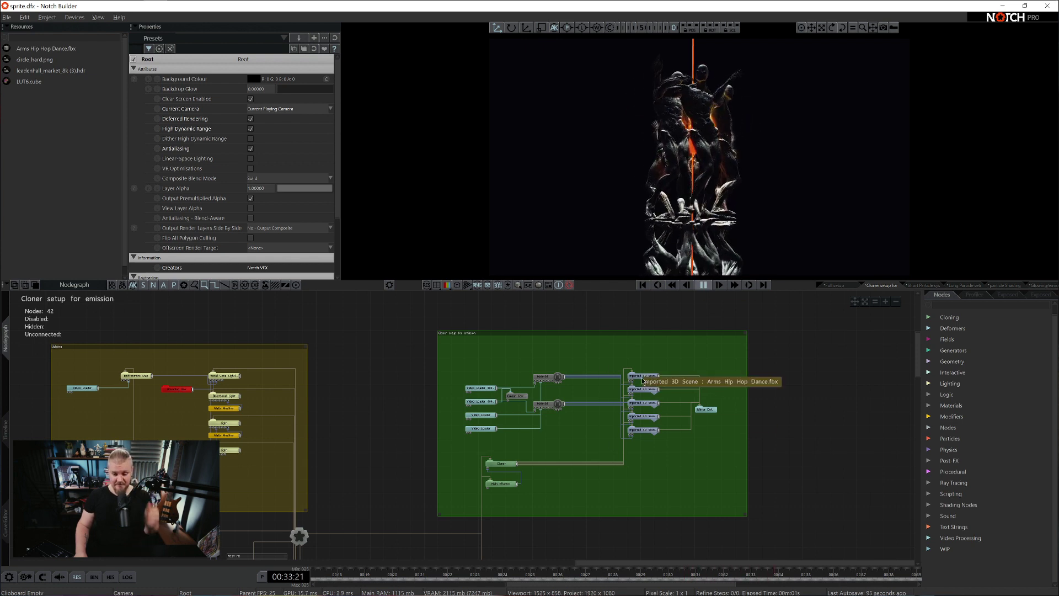
Compare the imported dance scenes' Playback Speed values, then disable the four selected imports with Ctrl+1.
{"action": "left_click", "coordinate": [500, 463]}
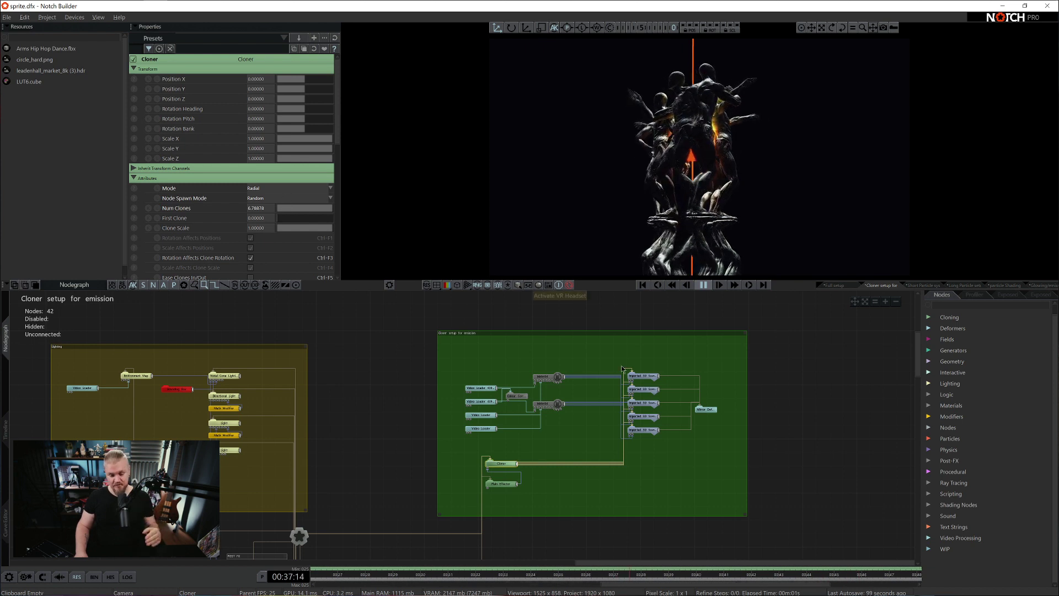
{"action": "key", "text": "space"}
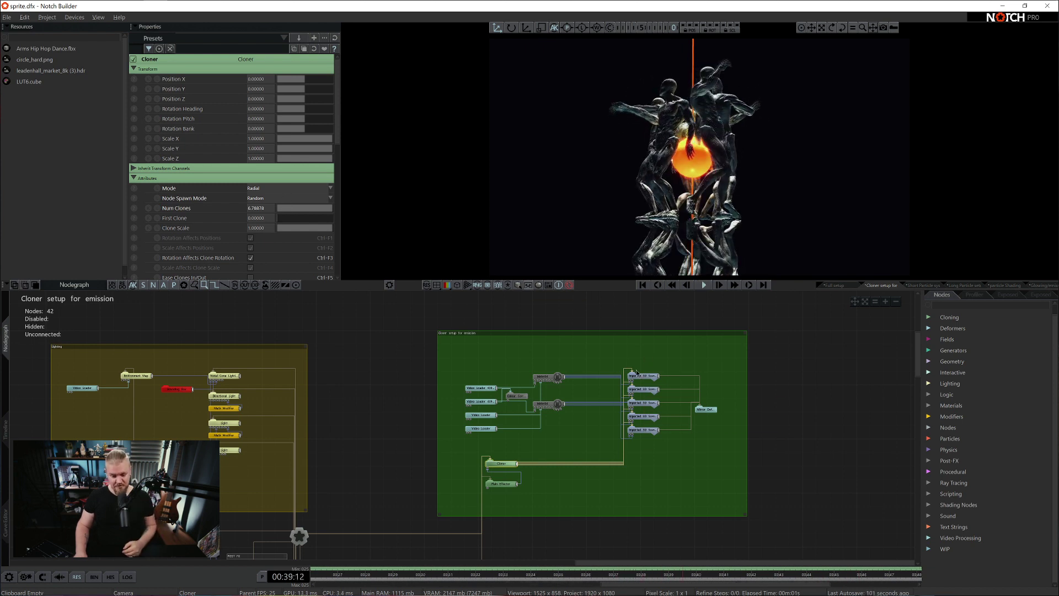
{"action": "left_click", "coordinate": [644, 403]}
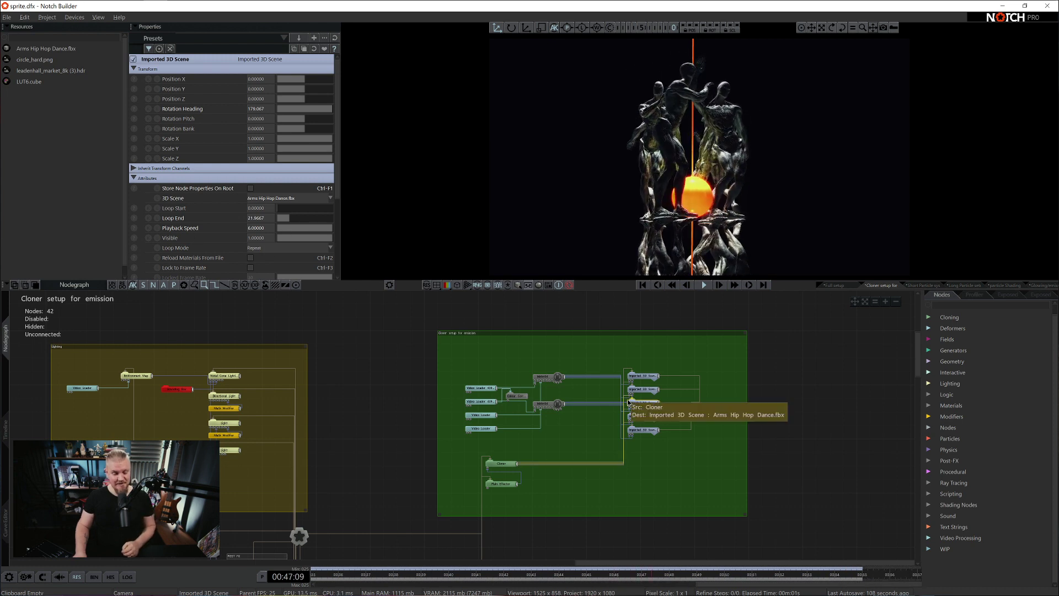
{"action": "left_click", "coordinate": [643, 389]}
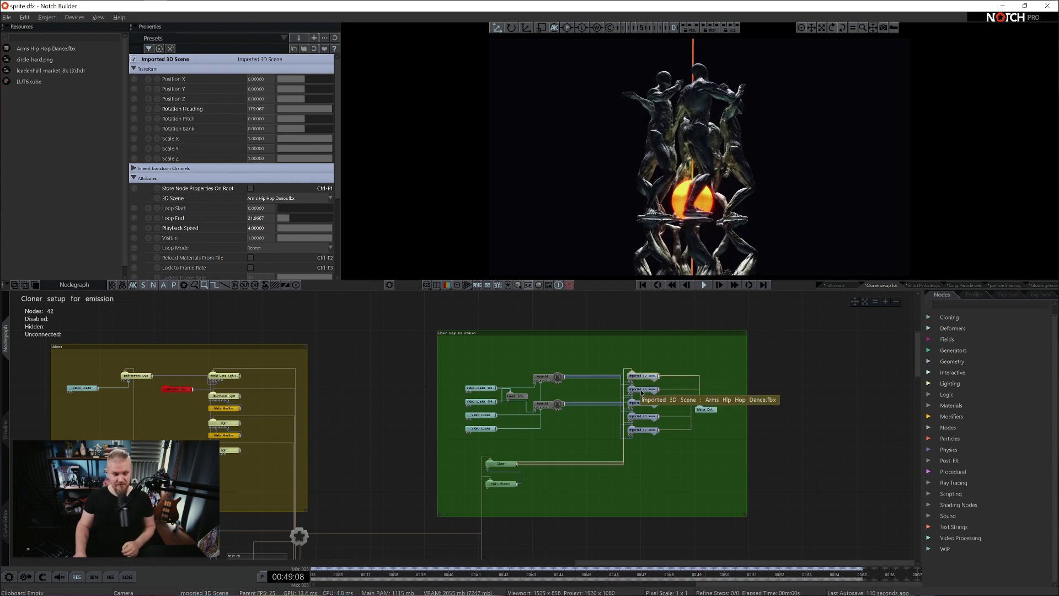
{"action": "left_click", "coordinate": [642, 403]}
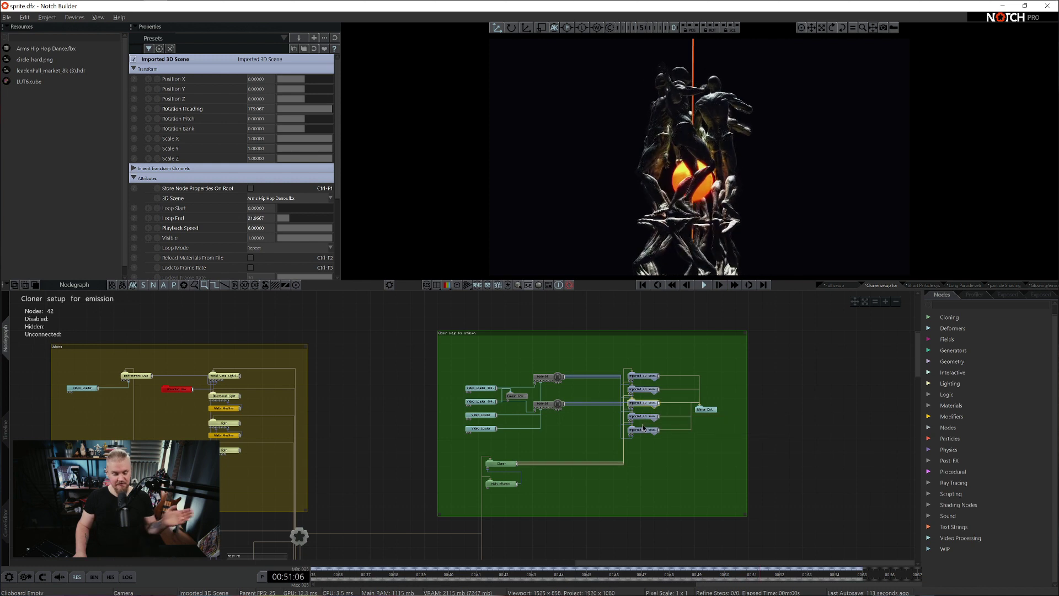
{"action": "left_click", "coordinate": [643, 429]}
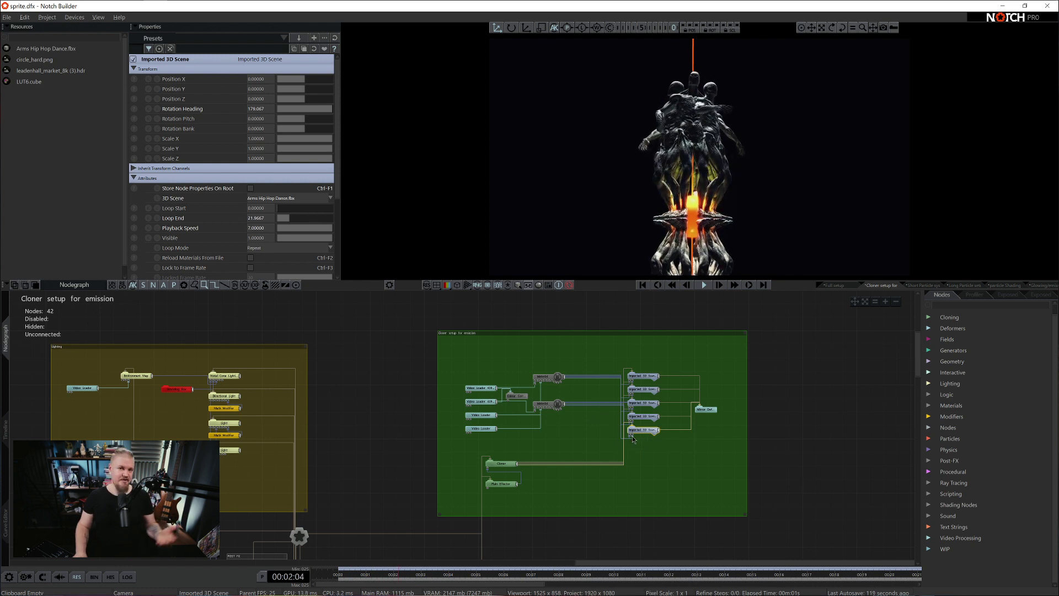
{"action": "left_click", "coordinate": [644, 416]}
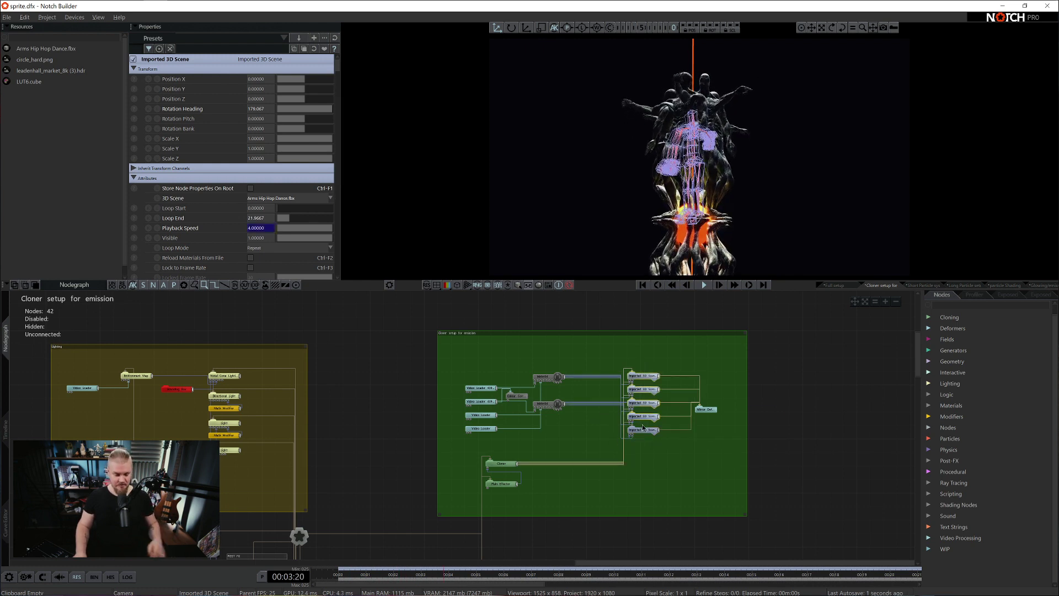
{"action": "key", "text": "ctrl+1"}
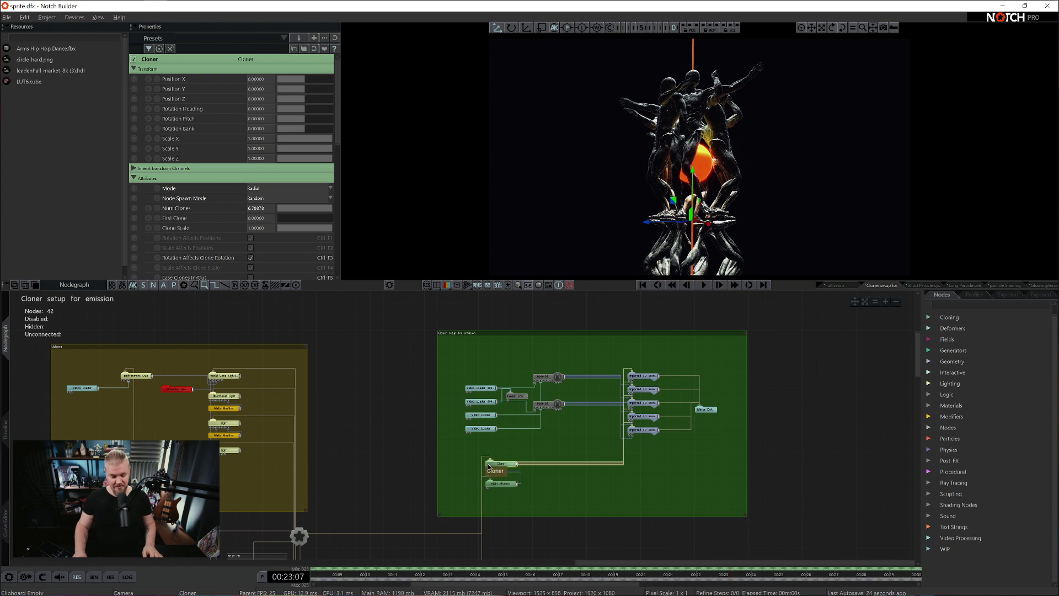
Show the Plain Effector's settings and sphere falloff gizmo at 0.14977 scale.
{"action": "left_click", "coordinate": [497, 483]}
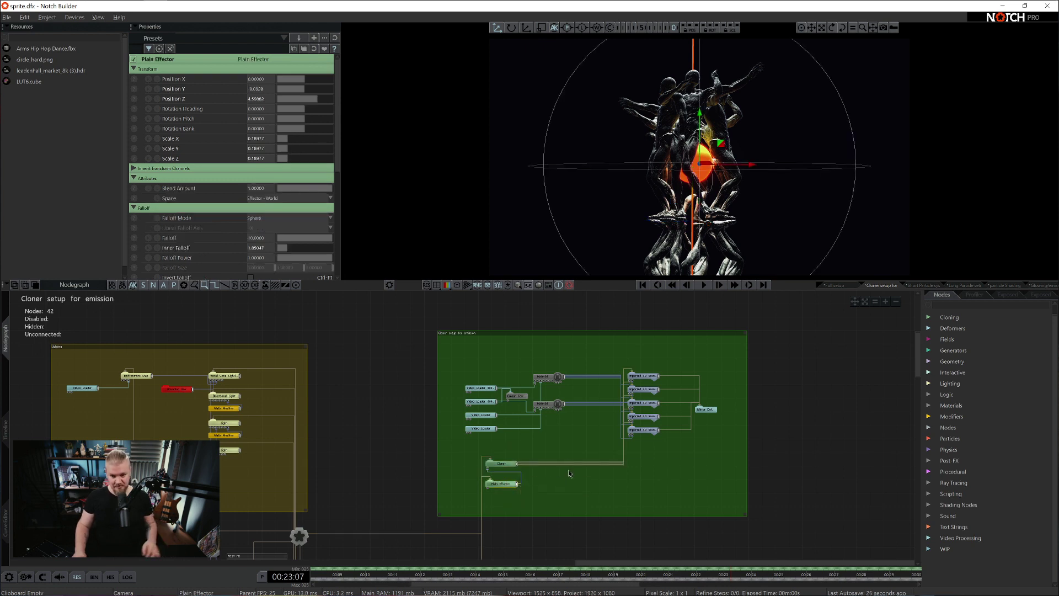
{"action": "key", "text": "ctrl+1"}
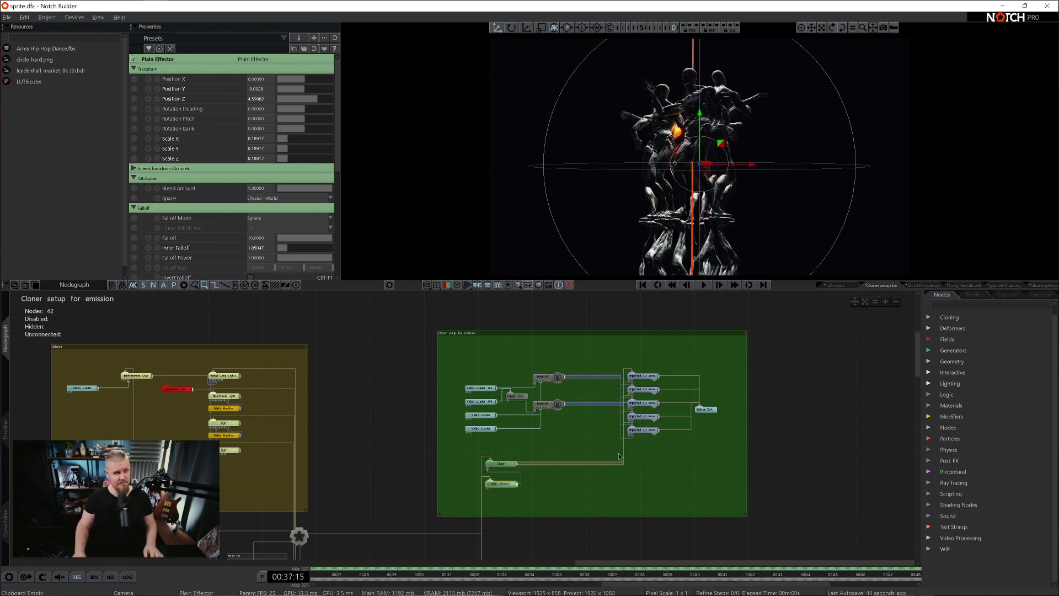
Inspect the Shape 3D Sphere and Glow nodes of the Glow sphere and stick group.
{"action": "scroll", "coordinate": [608, 455], "scroll_direction": "down", "scroll_amount": 3}
{"action": "middle_click_drag", "start_coordinate": [442, 551], "coordinate": [544, 523]}
{"action": "scroll", "coordinate": [504, 402], "scroll_direction": "up", "scroll_amount": 5}
{"action": "left_click", "coordinate": [586, 463]}
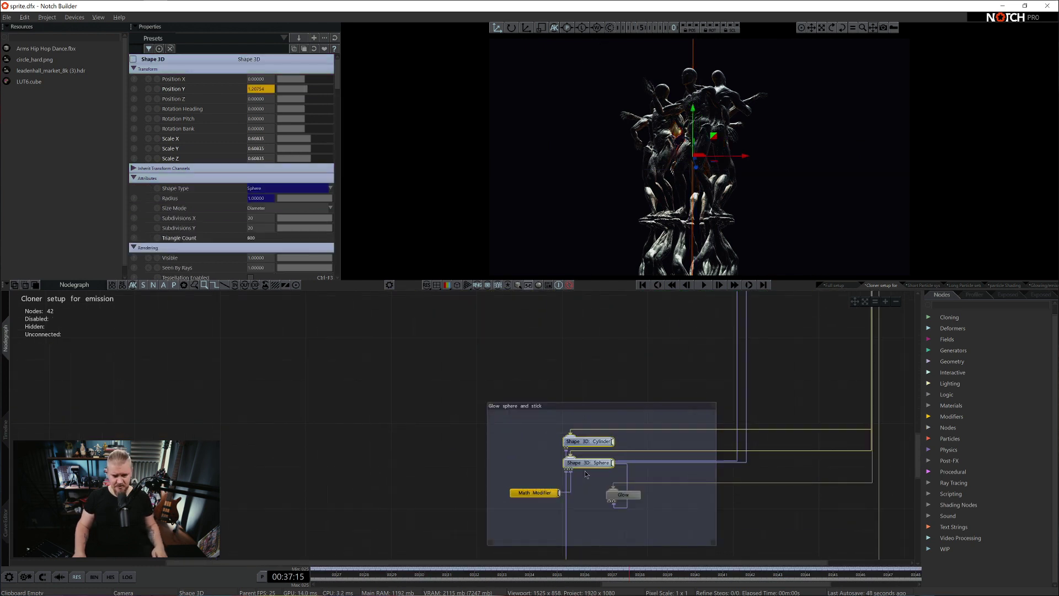
{"action": "left_click", "coordinate": [625, 495]}
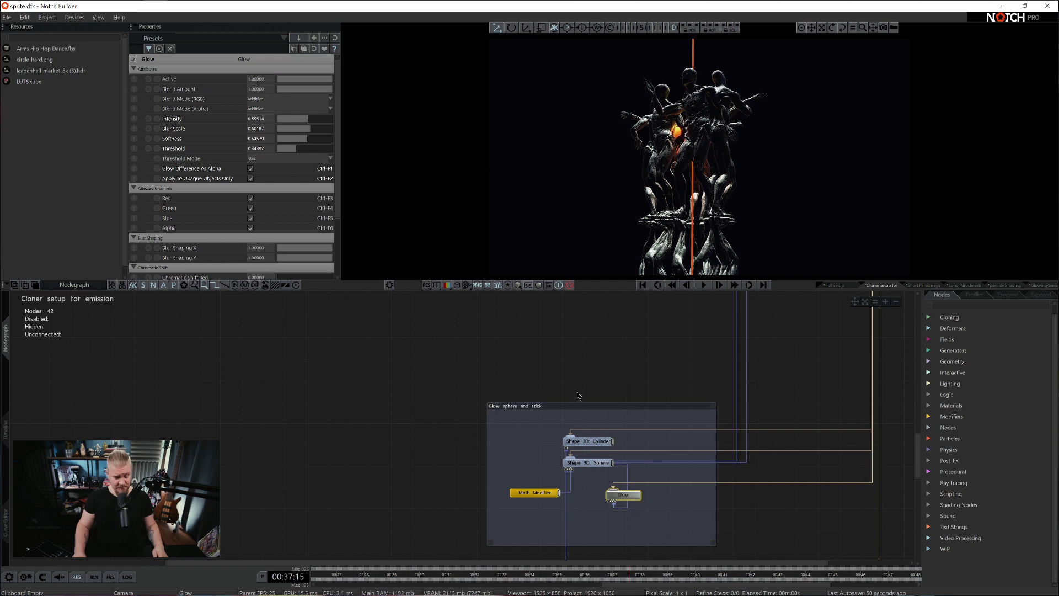
Check the sphere Material's Emissiveness value, then bring the Lighting group into view.
{"action": "middle_click_drag", "start_coordinate": [593, 472], "coordinate": [591, 373]}
{"action": "left_click", "coordinate": [324, 471]}
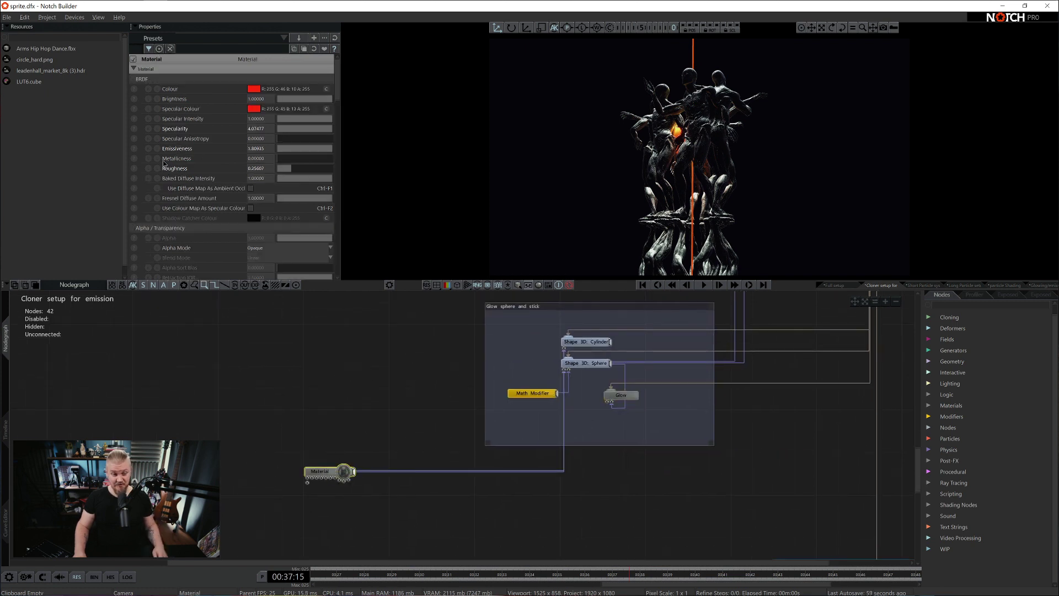
{"action": "left_click", "coordinate": [224, 150]}
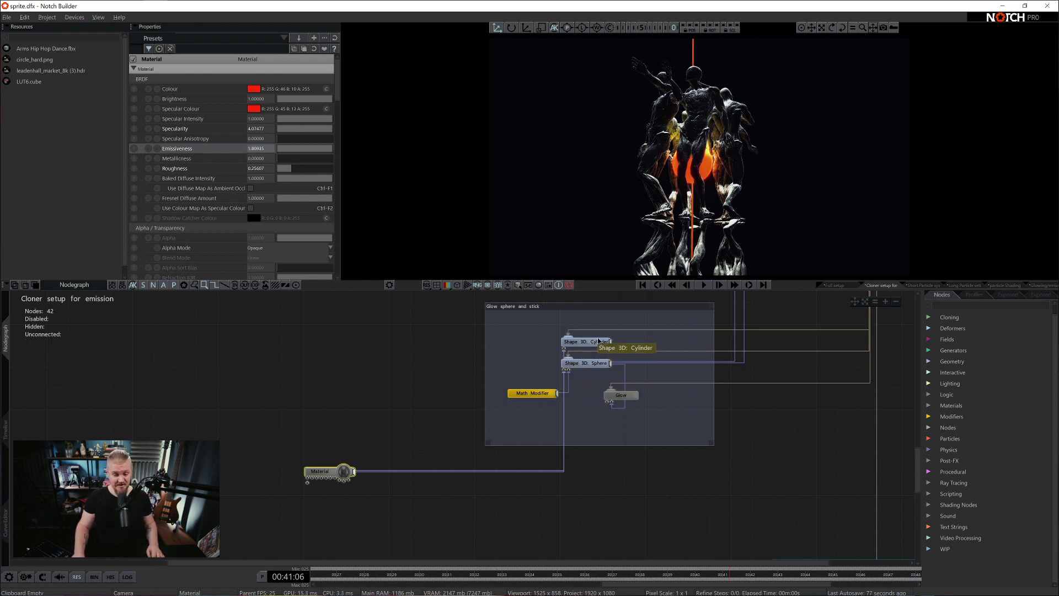
{"action": "scroll", "coordinate": [597, 340], "scroll_direction": "down", "scroll_amount": 3}
{"action": "middle_click_drag", "start_coordinate": [597, 340], "coordinate": [557, 390]}
{"action": "scroll", "coordinate": [662, 524], "scroll_direction": "up", "scroll_amount": 5}
Try Voxel Cone Lighting in Ambient Occlusion * Colour mode, then restore Diffuse And Reflection.
{"action": "left_click", "coordinate": [680, 339]}
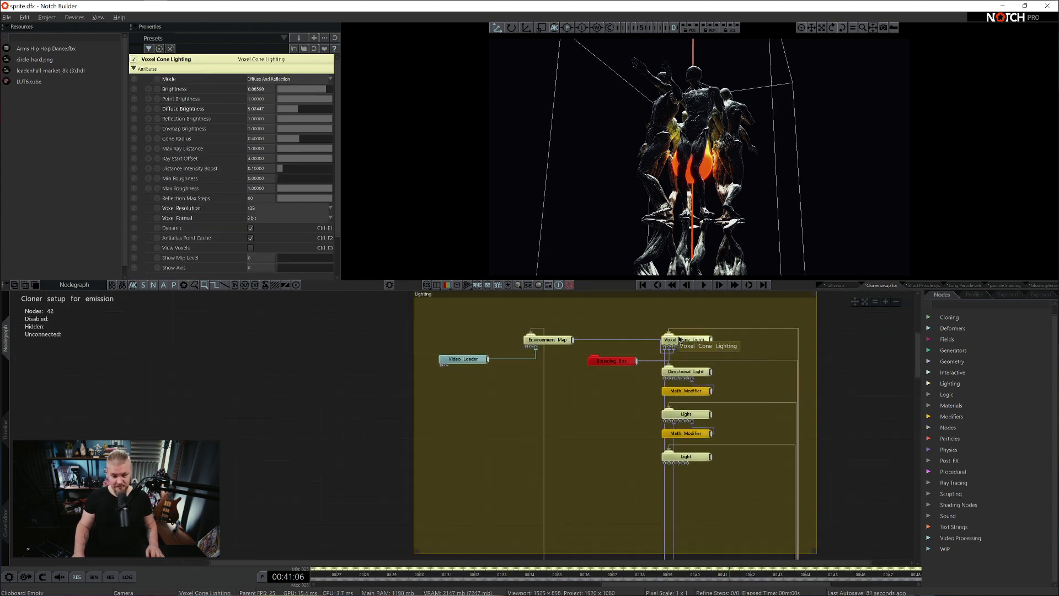
{"action": "left_click", "coordinate": [267, 83]}
{"action": "left_click", "coordinate": [283, 94]}
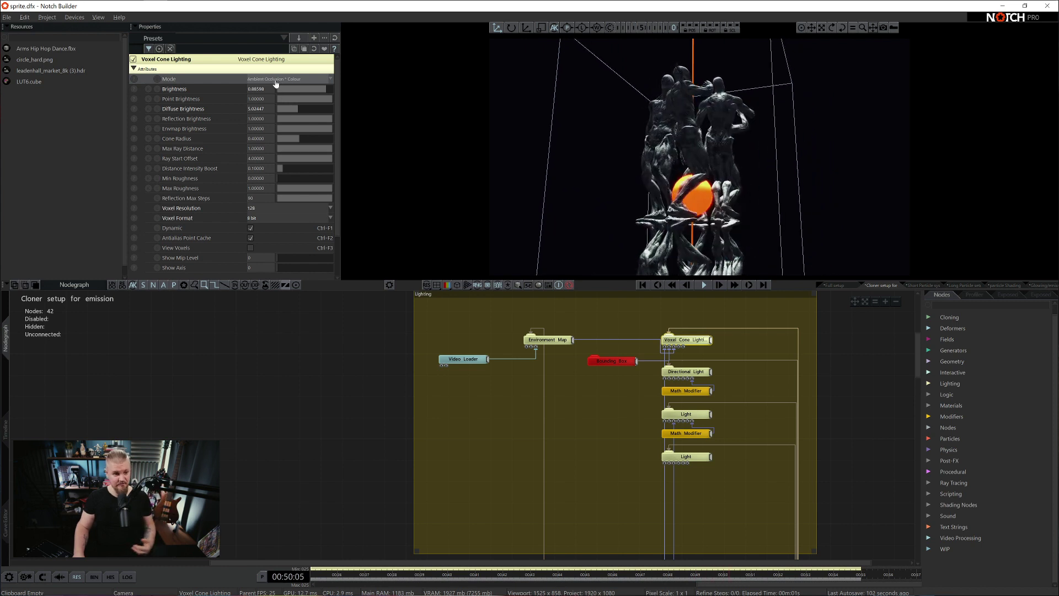
{"action": "left_click", "coordinate": [276, 82]}
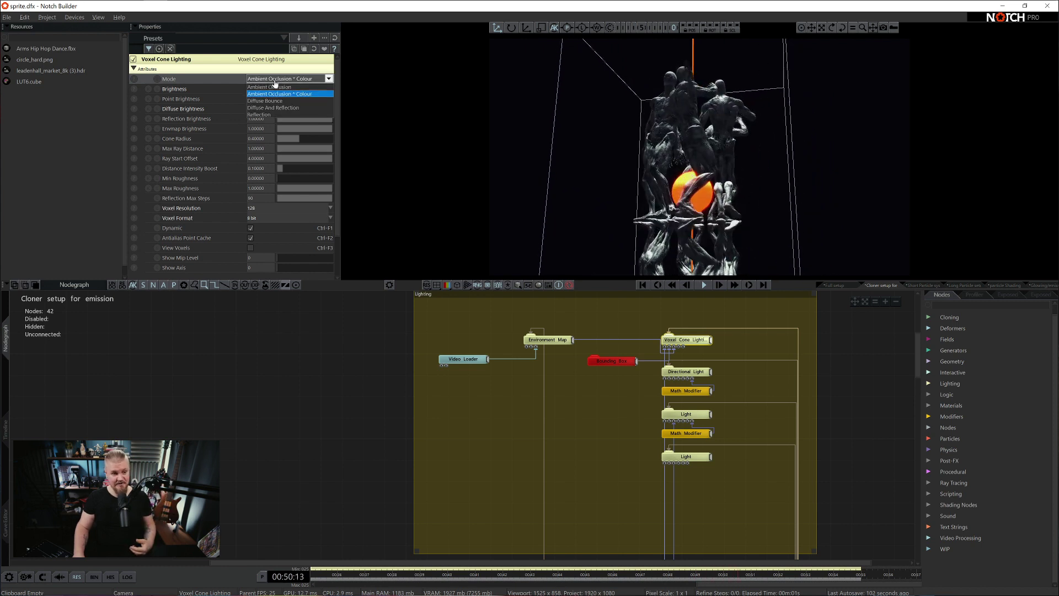
{"action": "left_click", "coordinate": [286, 108]}
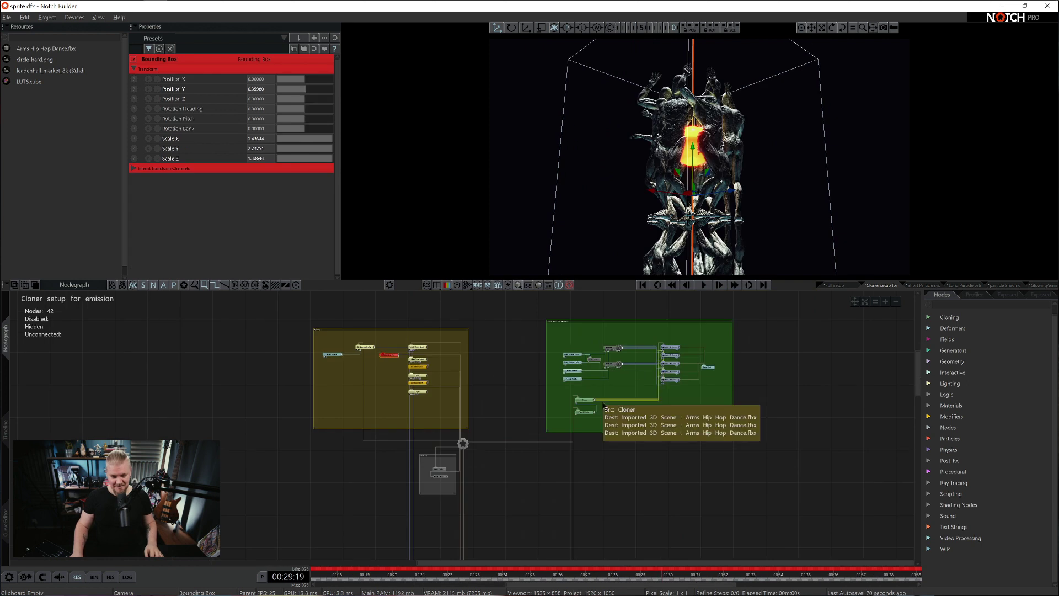
Open the Short Particle system layer's node graph and frame all its nodes.
{"action": "middle_click_drag", "start_coordinate": [604, 407], "coordinate": [688, 332]}
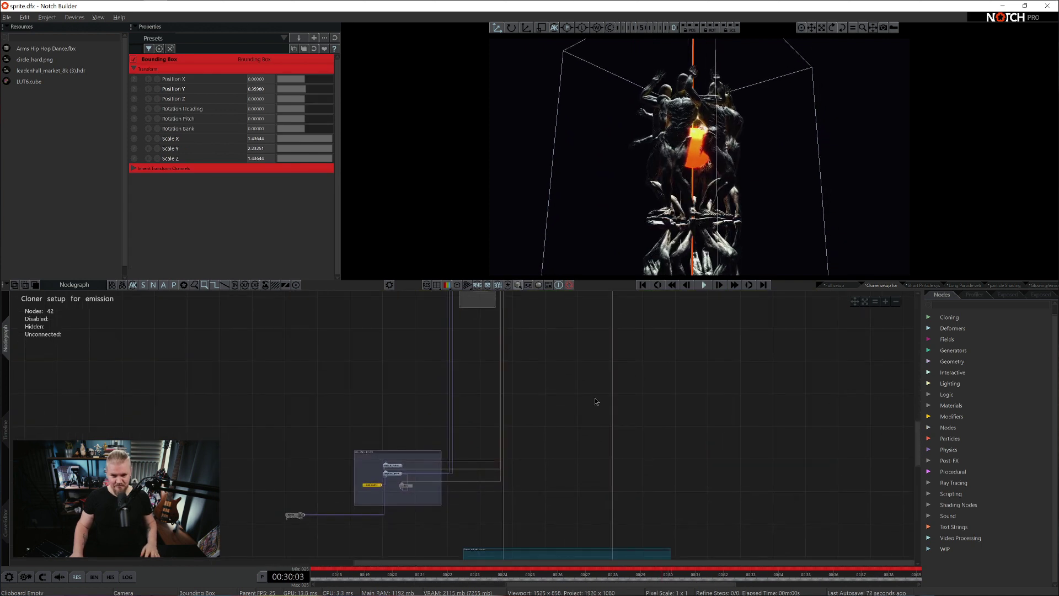
{"action": "left_click", "coordinate": [6, 428]}
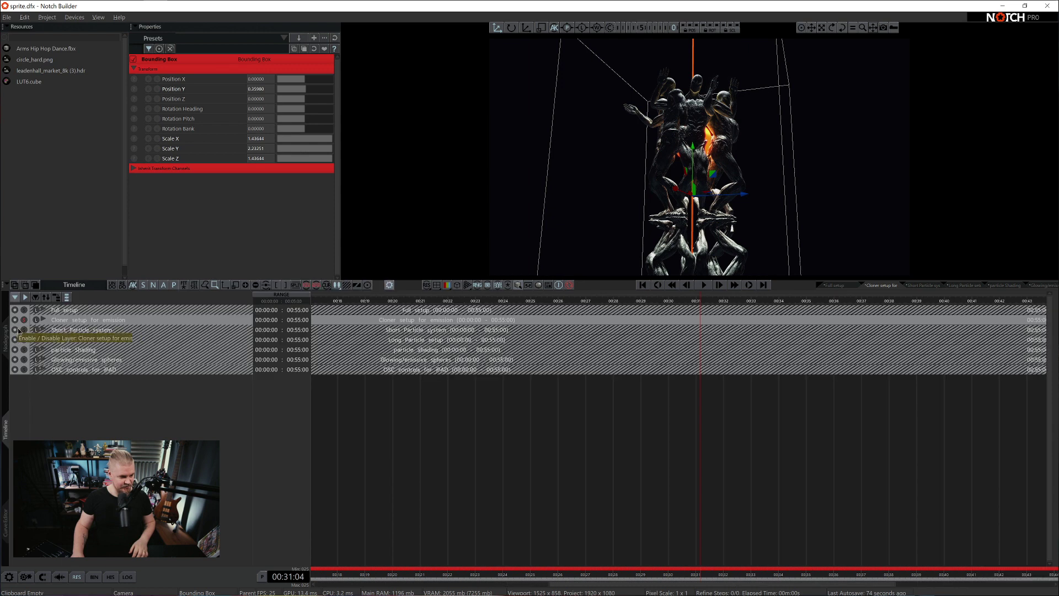
{"action": "left_click", "coordinate": [8, 329]}
{"action": "left_click", "coordinate": [6, 334]}
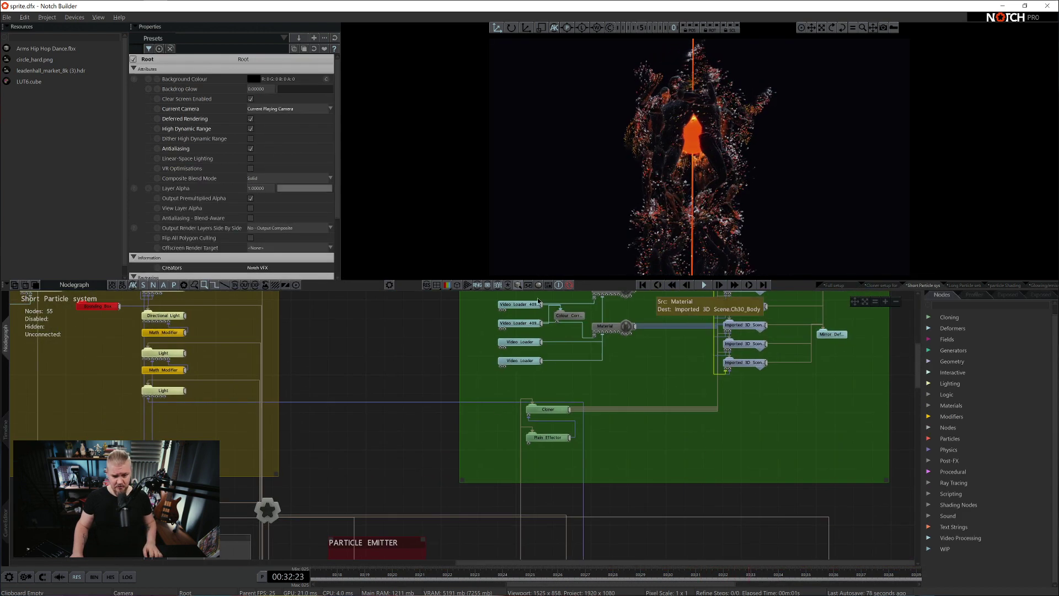
{"action": "middle_click_drag", "start_coordinate": [638, 461], "coordinate": [670, 360]}
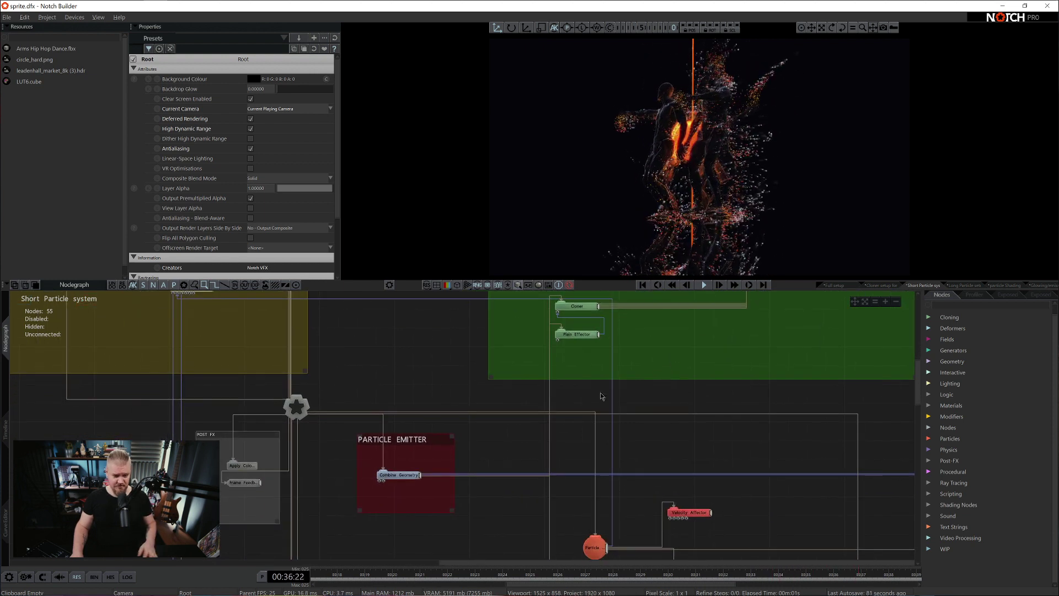
{"action": "key", "text": "f"}
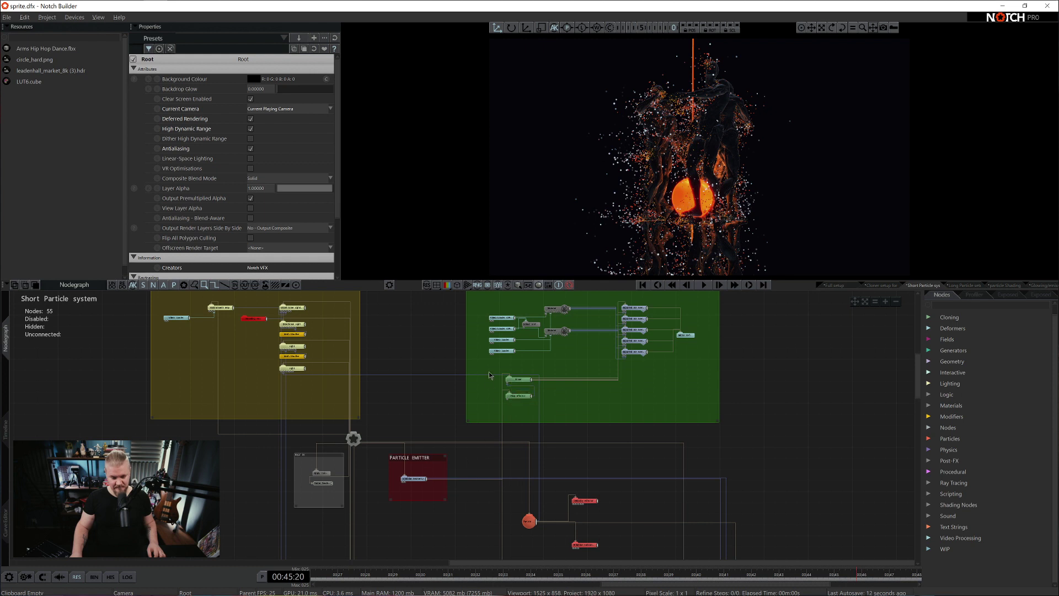
Inspect the Cloner, preview particle playback, and select the yellow-orange-red-pale-blue Life Colour Shading.
{"action": "left_click", "coordinate": [527, 381]}
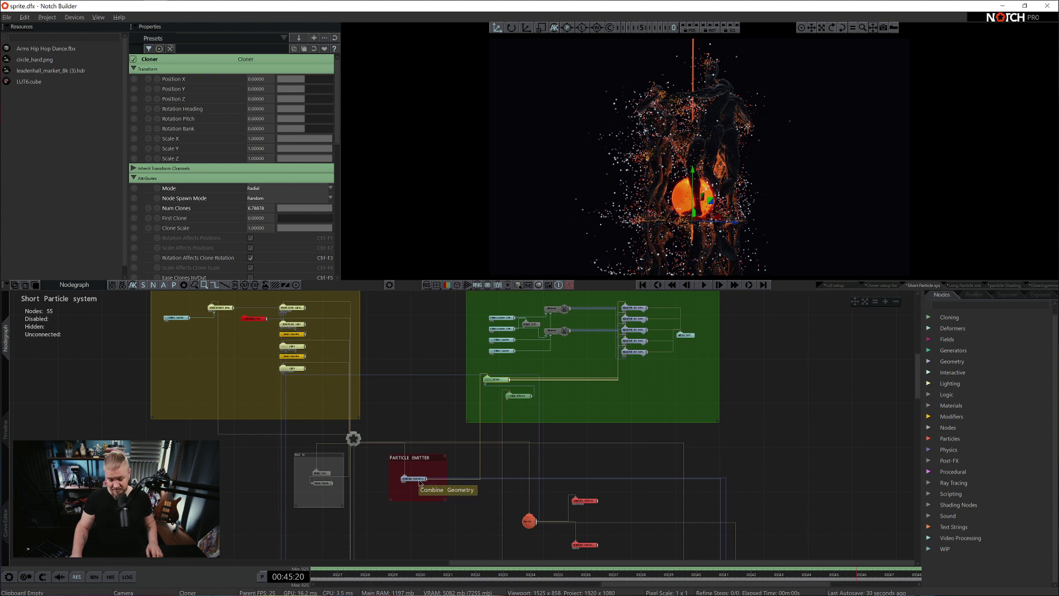
{"action": "middle_click_drag", "start_coordinate": [419, 480], "coordinate": [347, 358]}
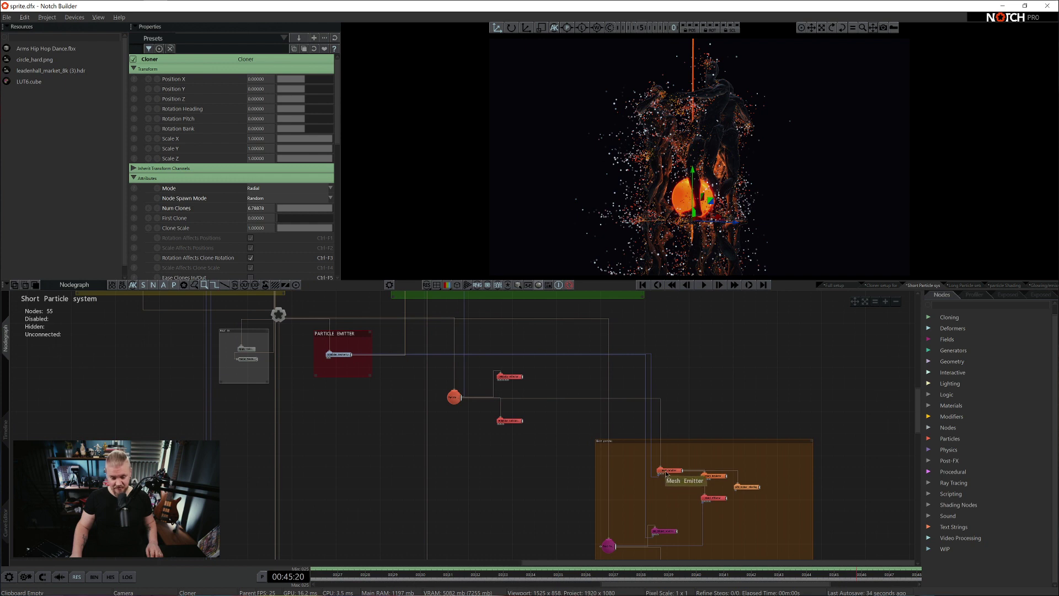
{"action": "key", "text": "space"}
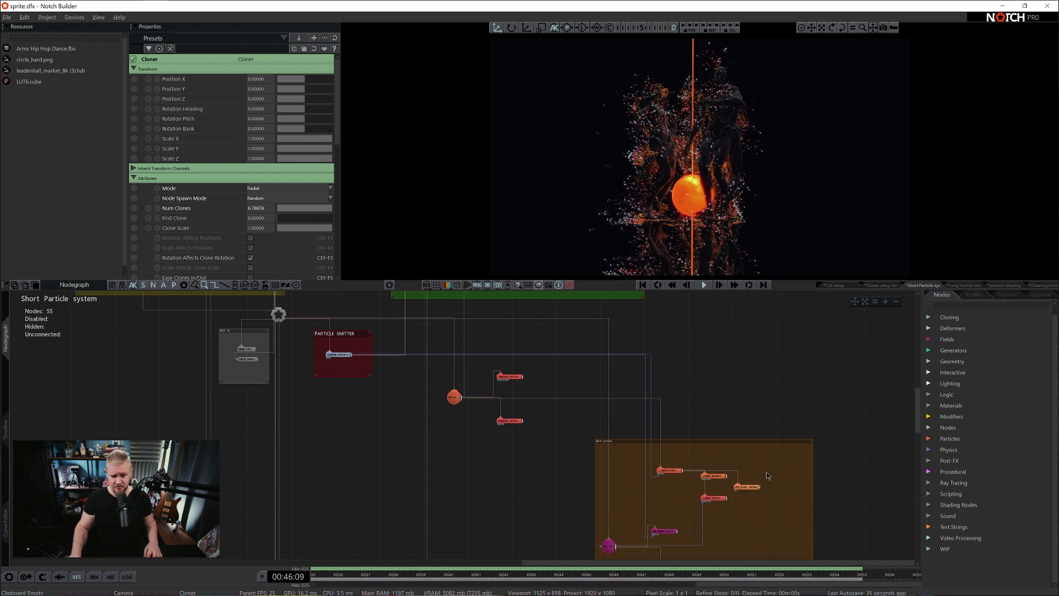
{"action": "key", "text": "space"}
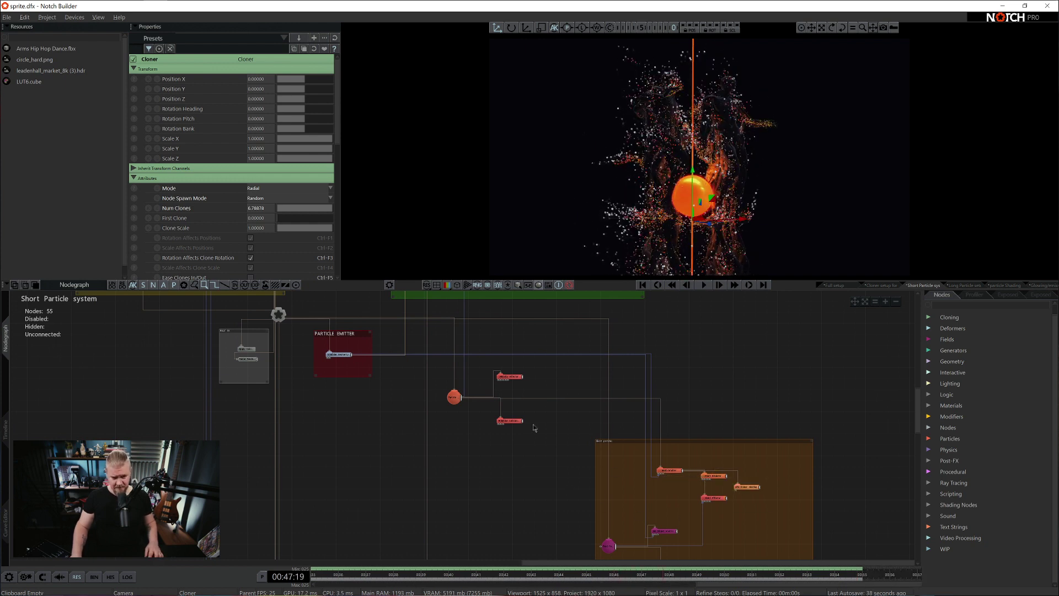
{"action": "middle_click_drag", "start_coordinate": [606, 488], "coordinate": [513, 407]}
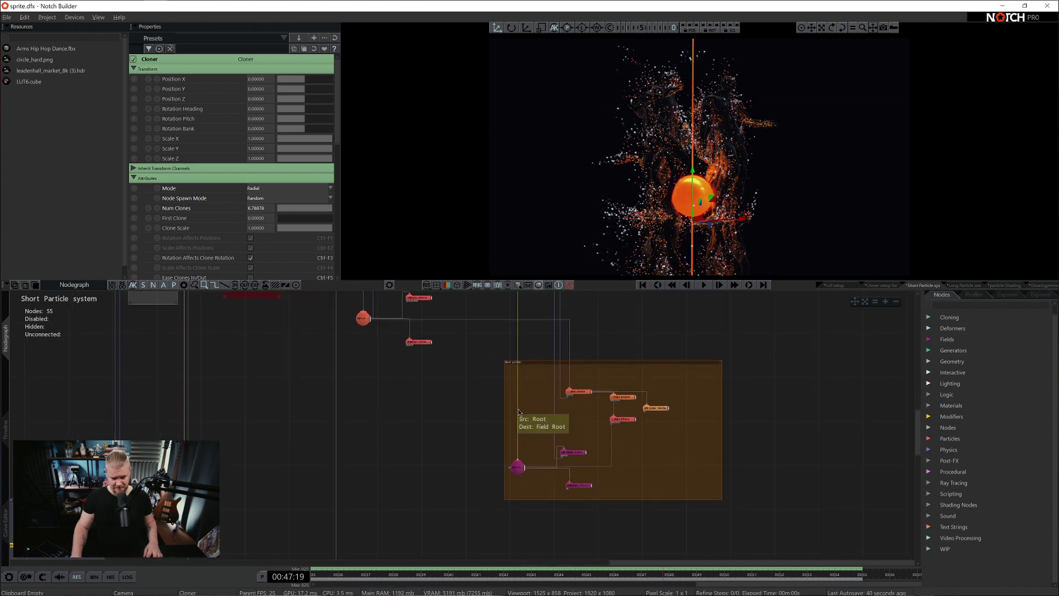
{"action": "left_click", "coordinate": [658, 409]}
{"action": "scroll", "coordinate": [717, 415], "scroll_direction": "up", "scroll_amount": 2}
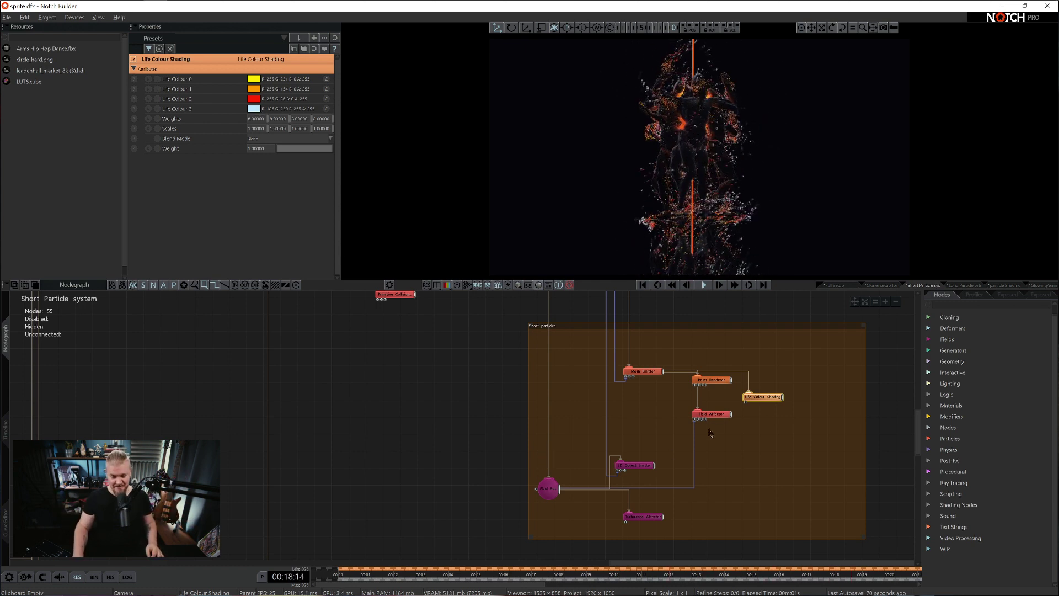
Disable Field Root, 3D Object Emitter and Turbulence Affector together to compare the particles.
{"action": "left_click_drag", "start_coordinate": [525, 449], "coordinate": [668, 525]}
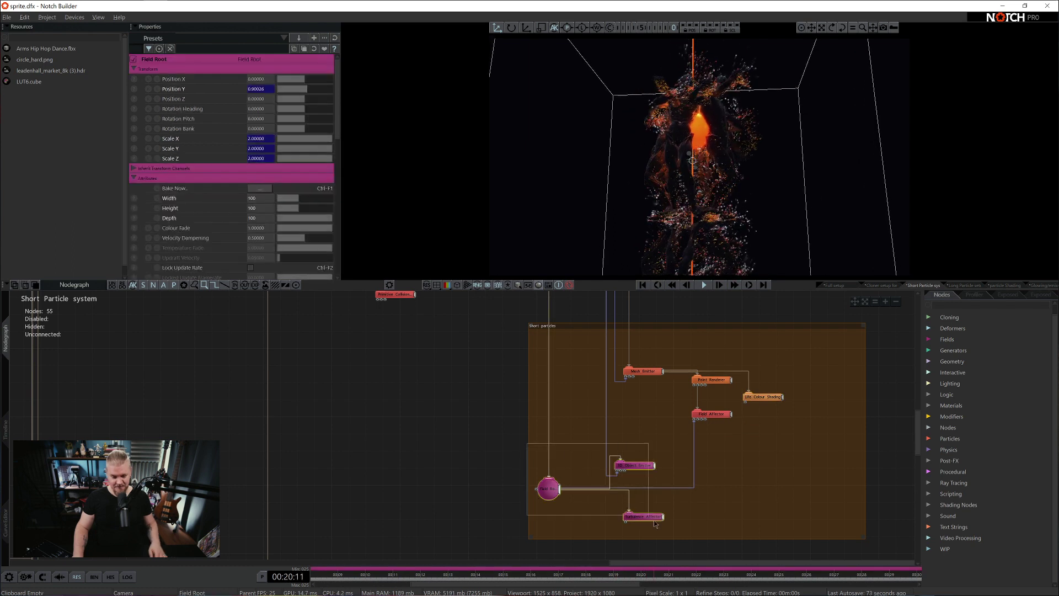
{"action": "key", "text": "ctrl+1"}
{"action": "left_click", "coordinate": [719, 487]}
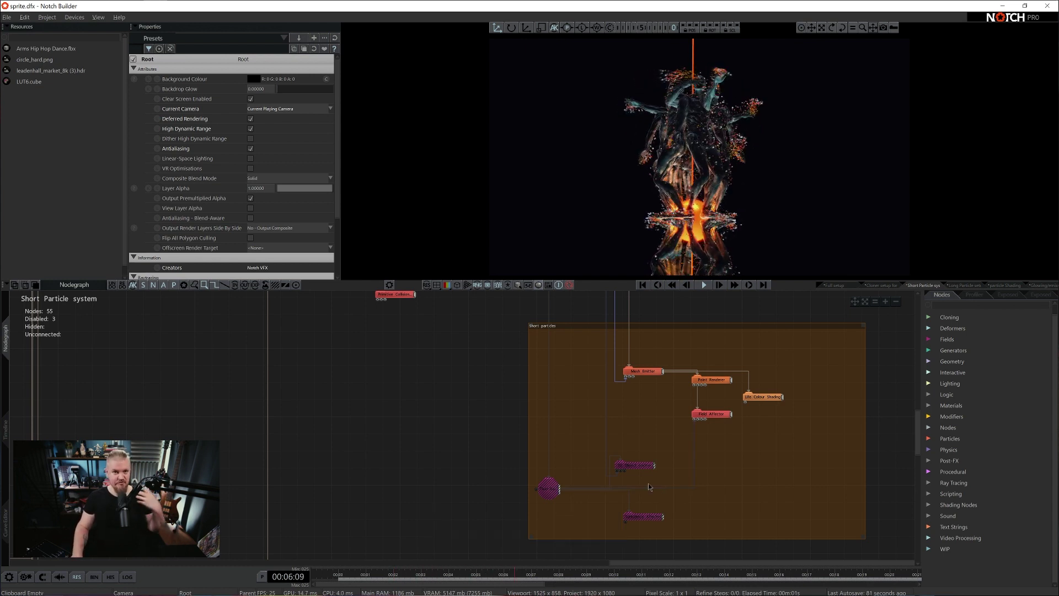
Re-enable Field Root and 3D Object Emitter, then inspect the Turbulence Affector settings.
{"action": "left_click", "coordinate": [548, 489]}
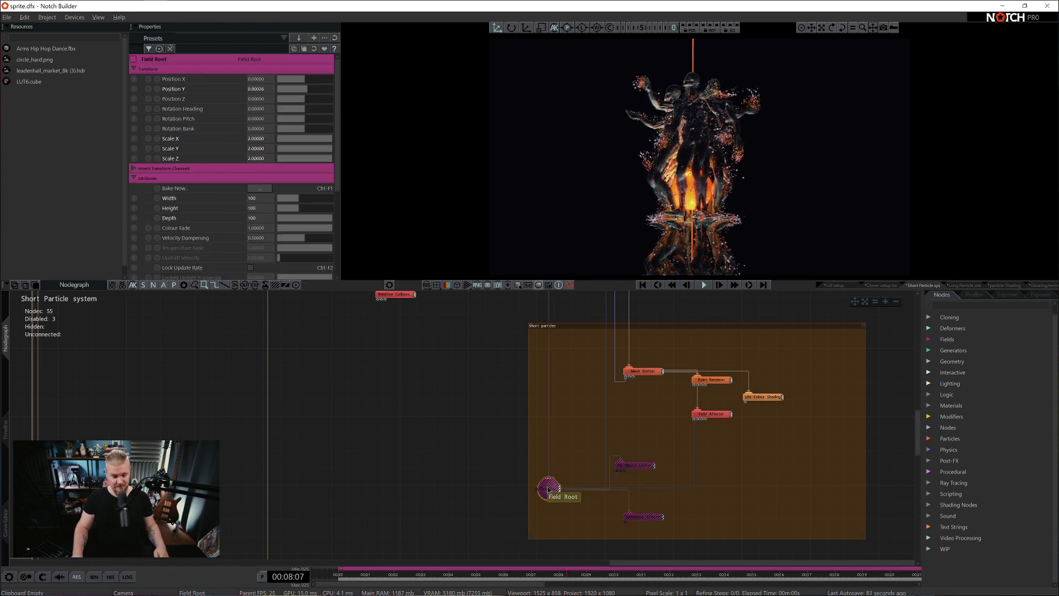
{"action": "key", "text": "ctrl+1"}
{"action": "left_click", "coordinate": [641, 464]}
{"action": "key", "text": "ctrl+1"}
{"action": "scroll", "coordinate": [667, 449], "scroll_direction": "down", "scroll_amount": 3}
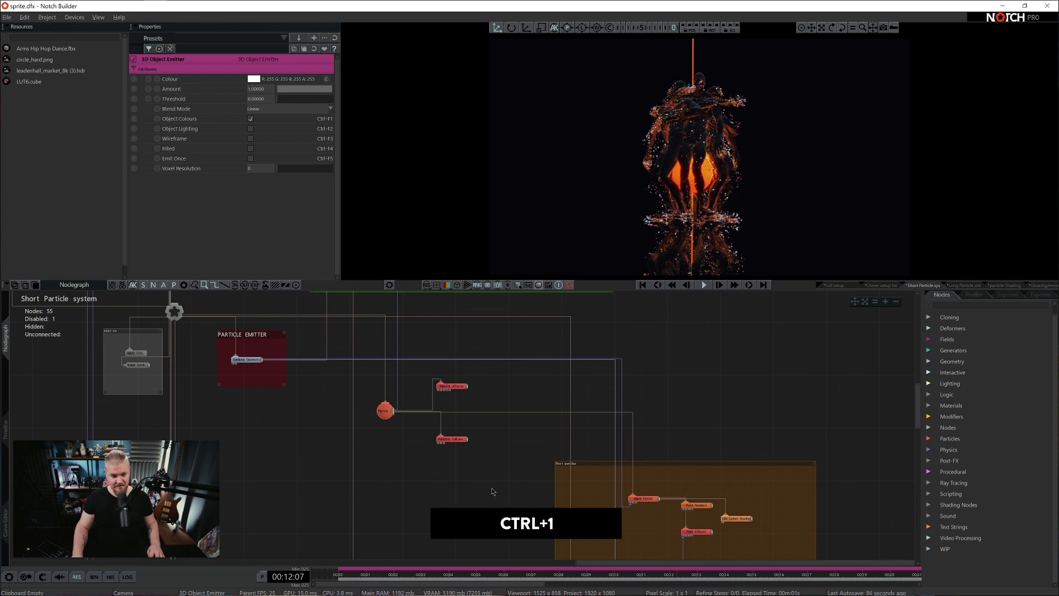
{"action": "scroll", "coordinate": [488, 422], "scroll_direction": "down", "scroll_amount": 3}
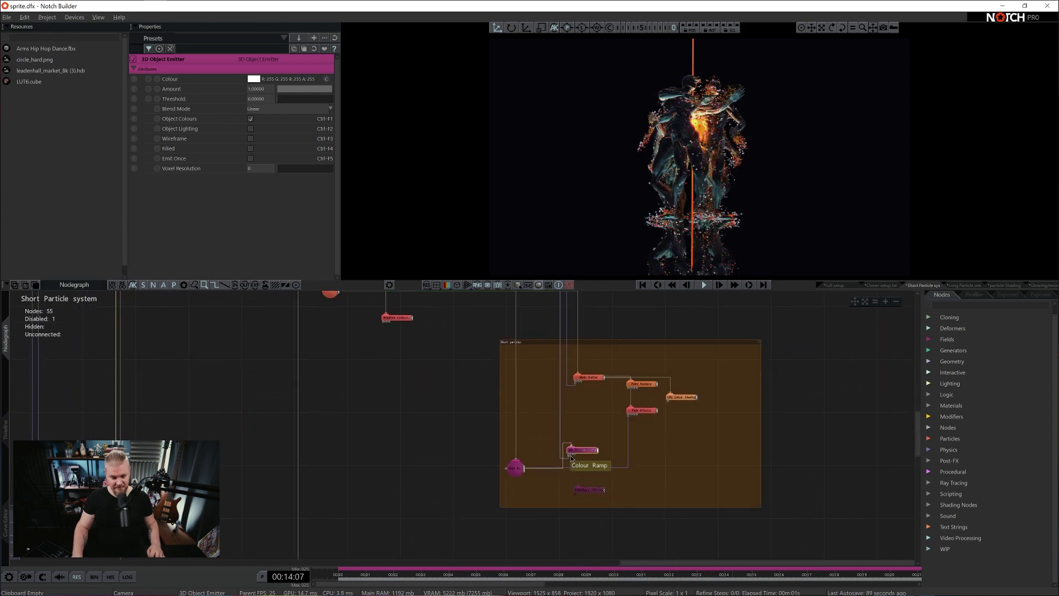
{"action": "left_click", "coordinate": [588, 490]}
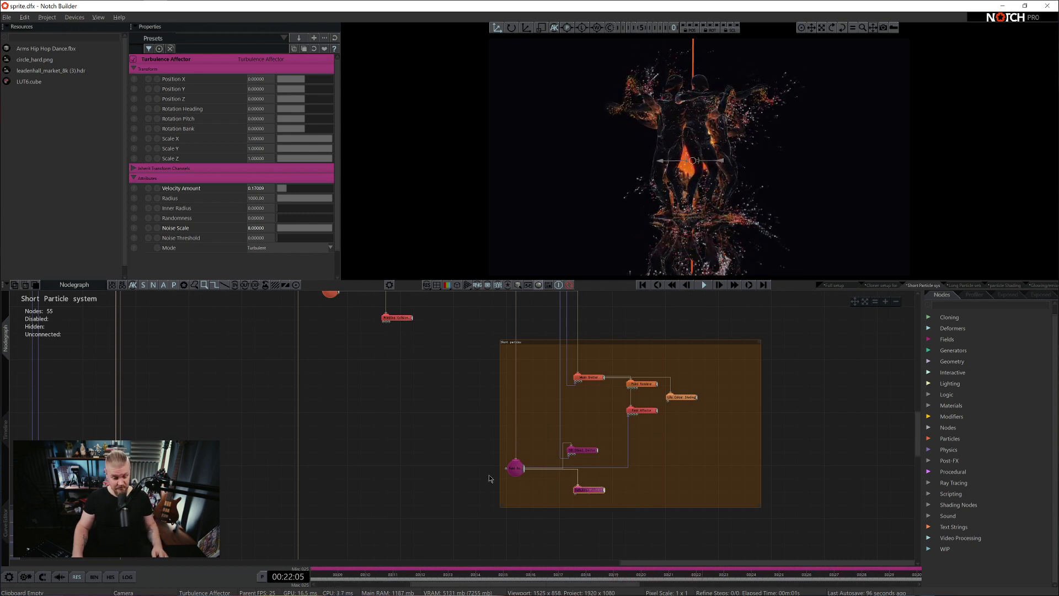
Change the Field Affector's Apply Mode from Velocities to Forces.
{"action": "left_click", "coordinate": [642, 413]}
{"action": "left_click", "coordinate": [269, 111]}
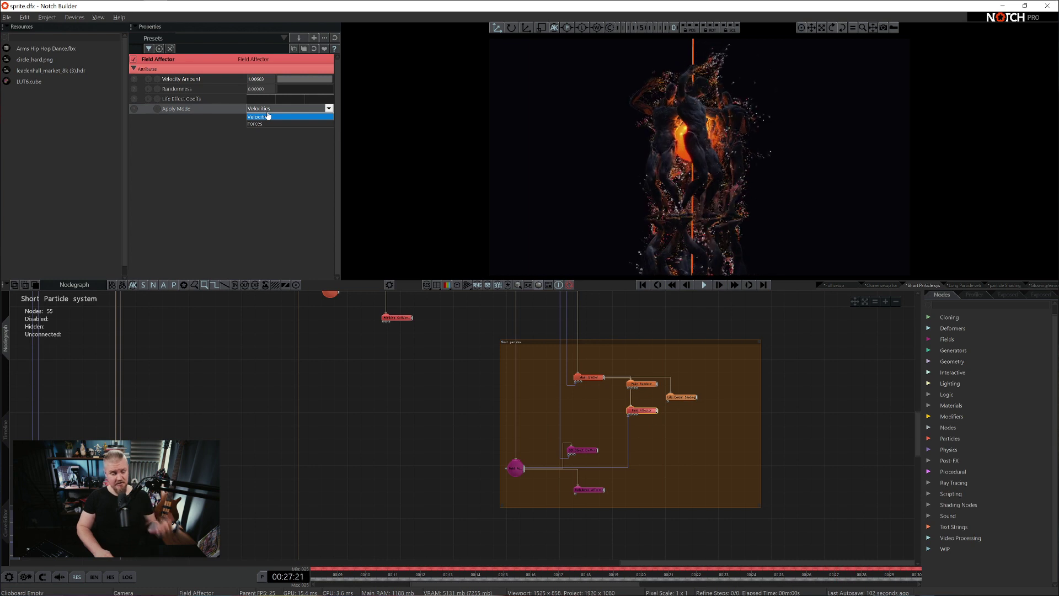
{"action": "left_click", "coordinate": [268, 115]}
{"action": "left_click", "coordinate": [269, 110]}
{"action": "left_click", "coordinate": [269, 124]}
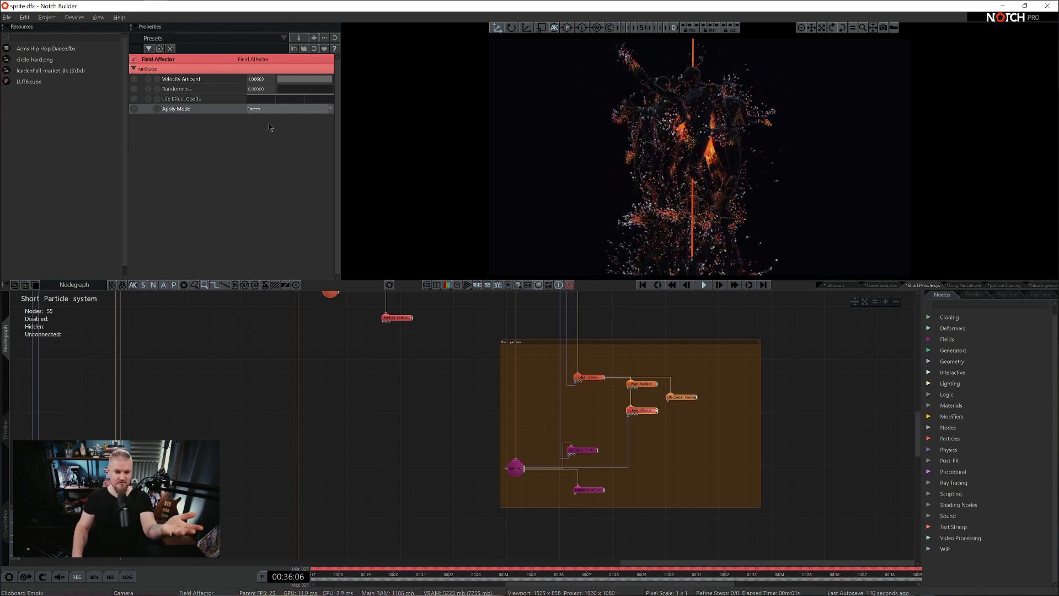
{"action": "left_click", "coordinate": [515, 468]}
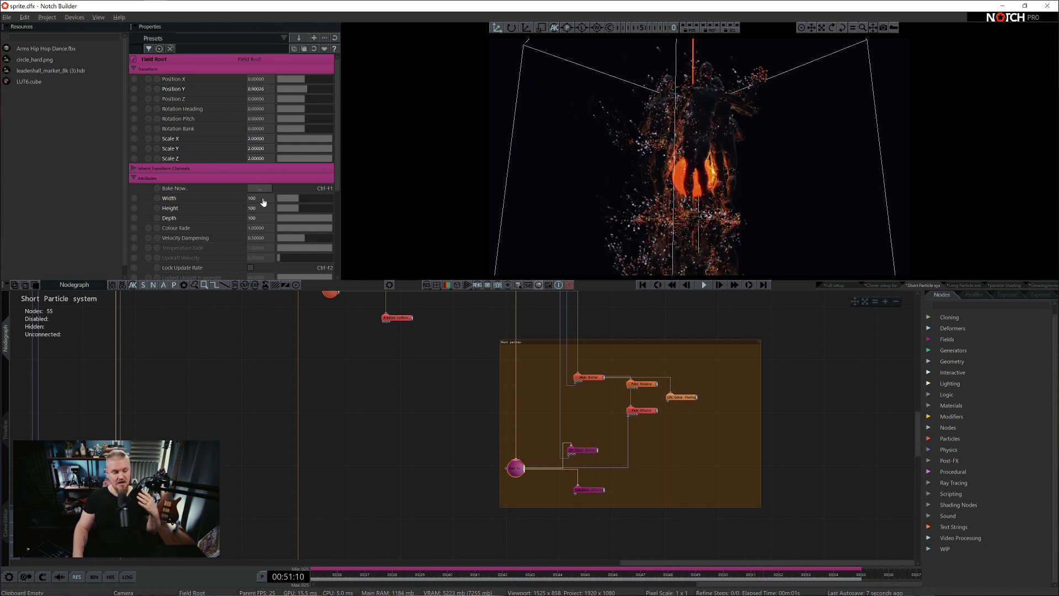
Set the Field Root's width, height and depth to 50.
{"action": "left_click", "coordinate": [263, 198]}
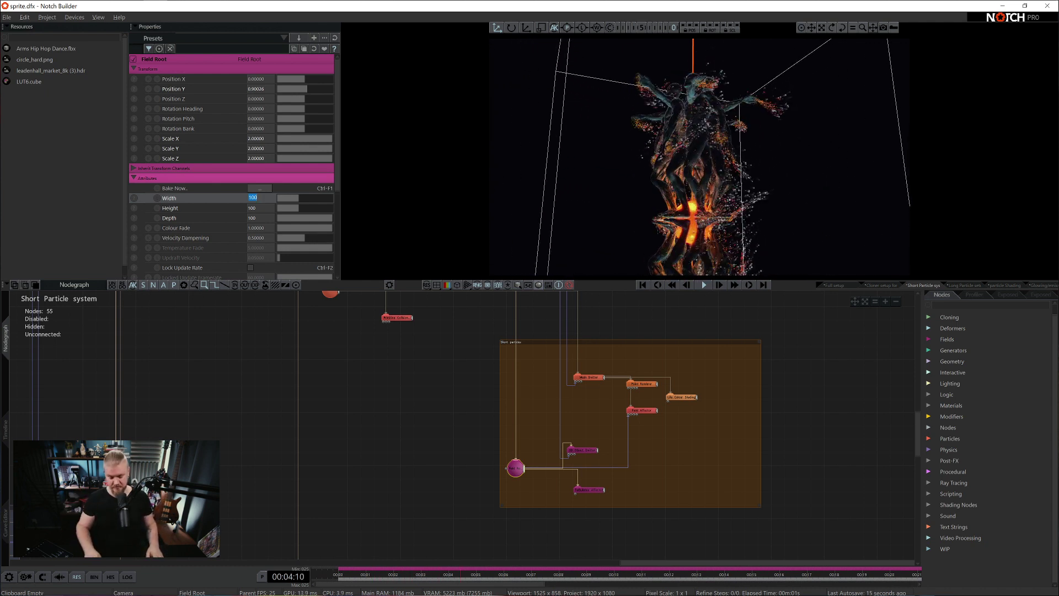
{"action": "type", "text": "50"}
{"action": "key", "text": "Tab"}
{"action": "type", "text": "50"}
{"action": "key", "text": "Tab"}
{"action": "type", "text": "50"}
{"action": "key", "text": "Return"}
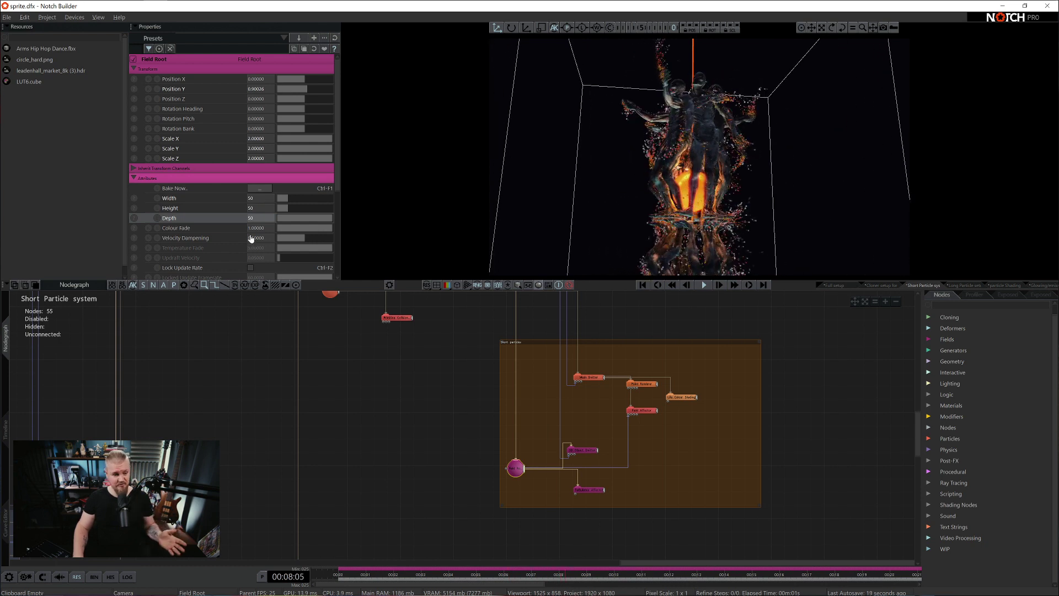
Recheck Field Affector and Field Root settings, then select the Long Particle setup layer.
{"action": "left_click", "coordinate": [643, 413]}
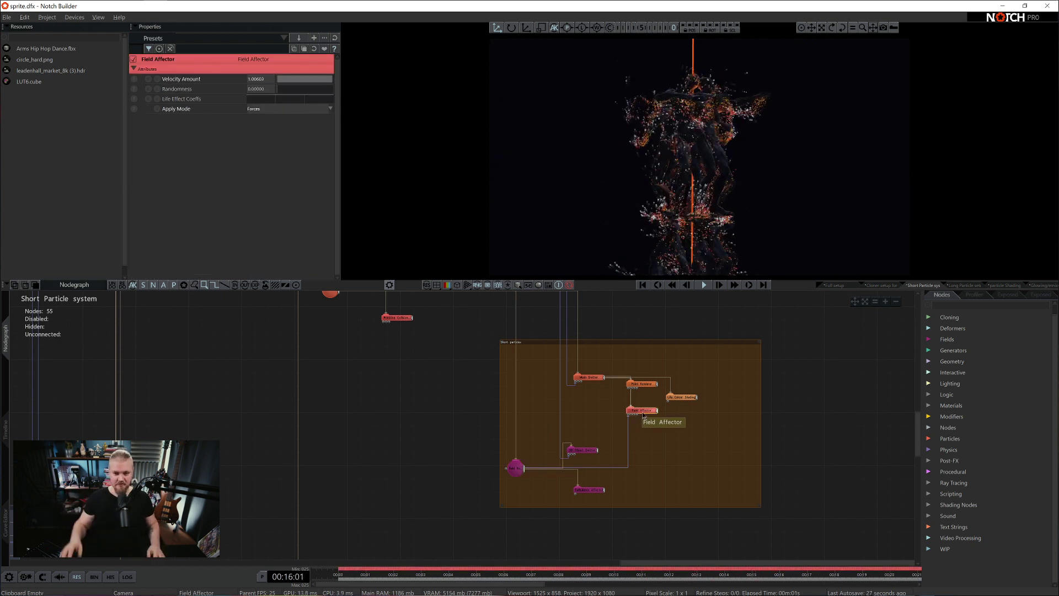
{"action": "left_click", "coordinate": [515, 469]}
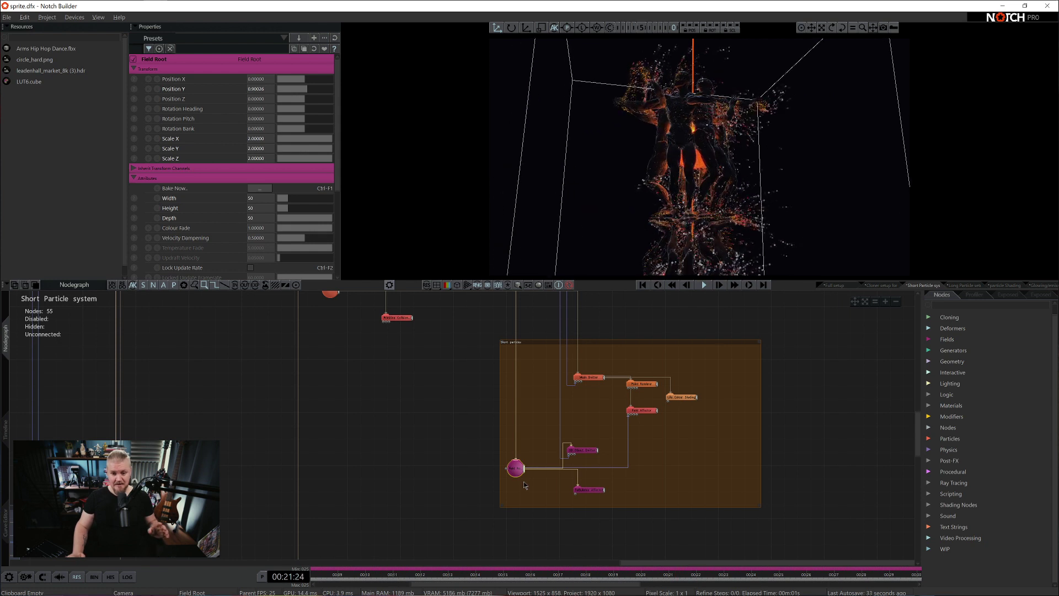
{"action": "scroll", "coordinate": [544, 462], "scroll_direction": "down", "scroll_amount": 4}
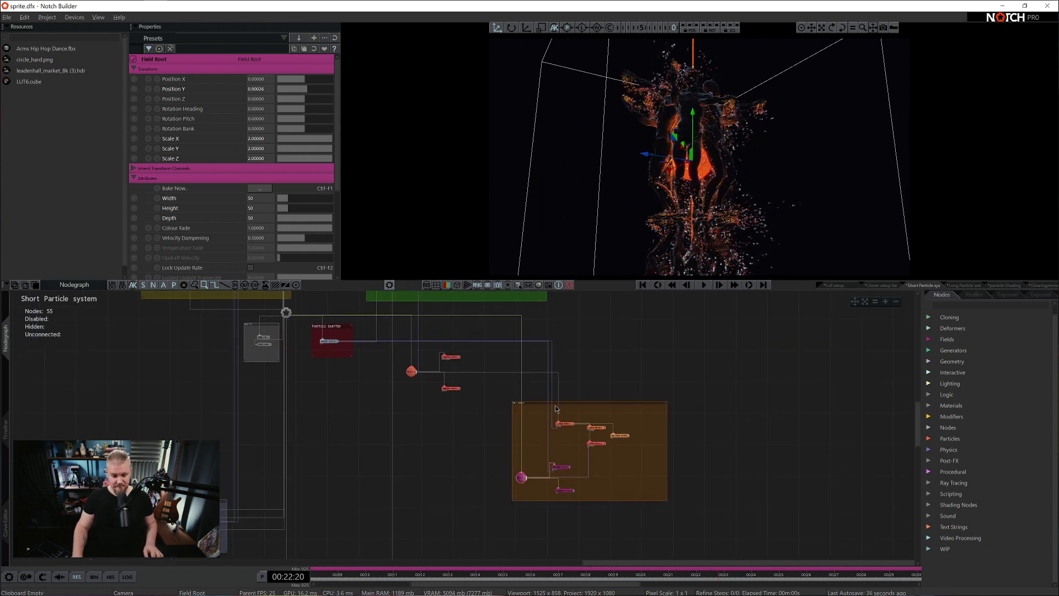
{"action": "left_click", "coordinate": [8, 436]}
{"action": "left_click", "coordinate": [24, 340]}
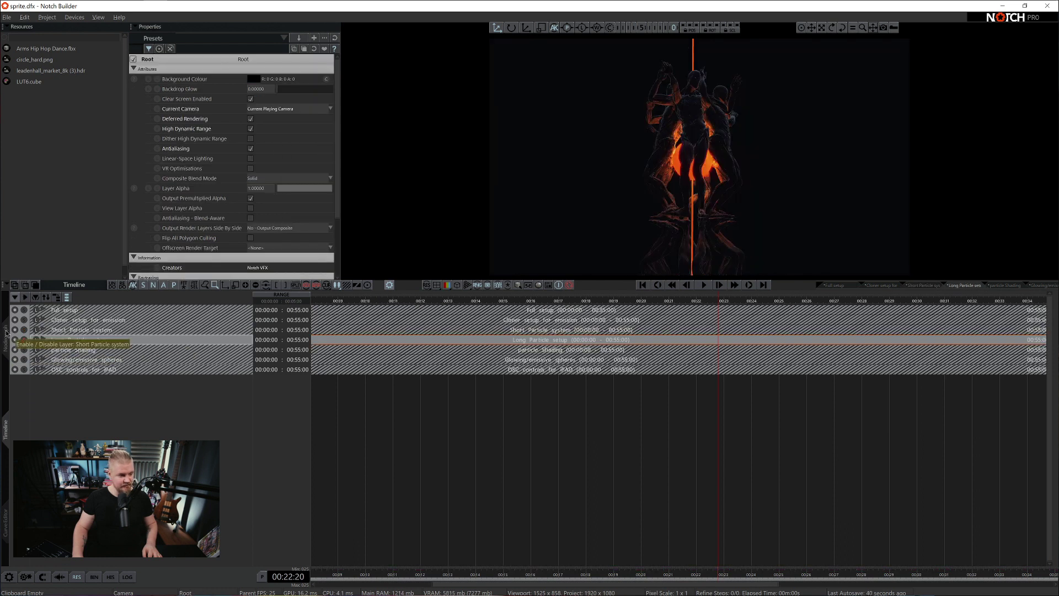
Show the Long Particle setup graph, select its four affectors and play the outward particle burst.
{"action": "left_click", "coordinate": [6, 336]}
{"action": "middle_click_drag", "start_coordinate": [553, 409], "coordinate": [502, 403]}
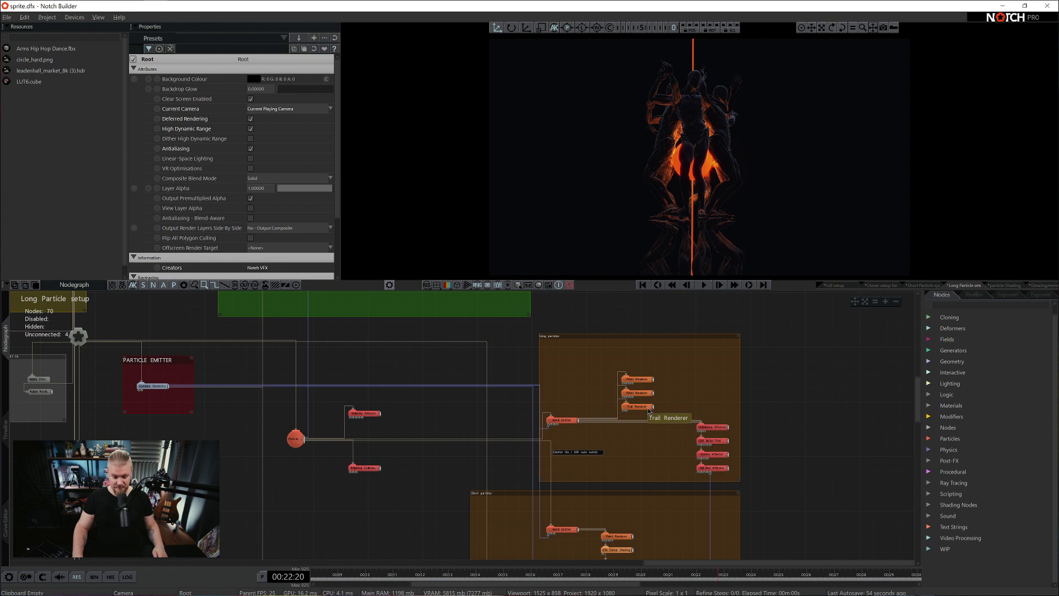
{"action": "left_click_drag", "start_coordinate": [716, 407], "coordinate": [721, 475]}
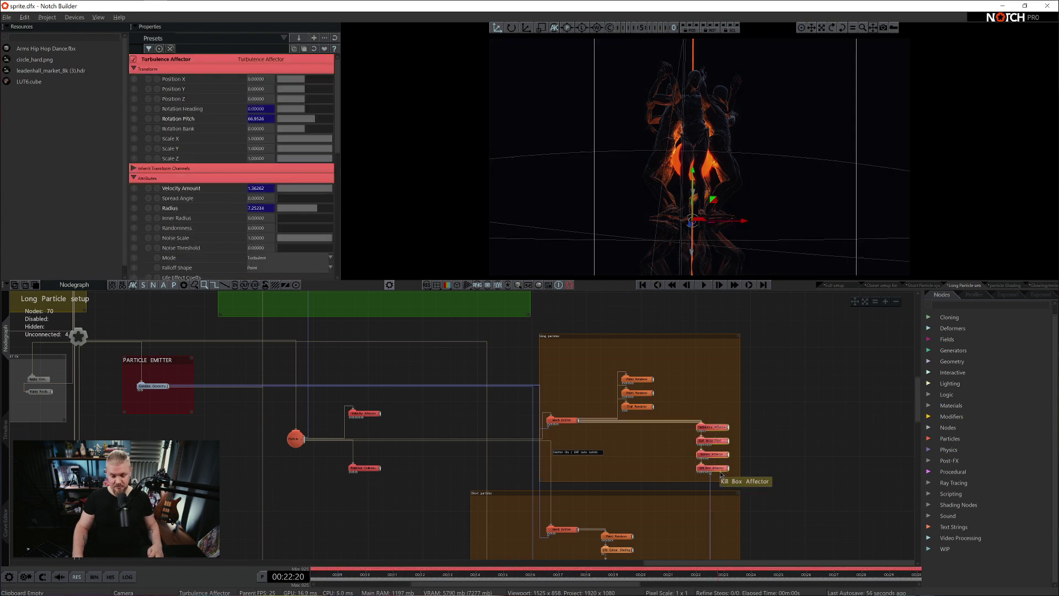
{"action": "key", "text": "space"}
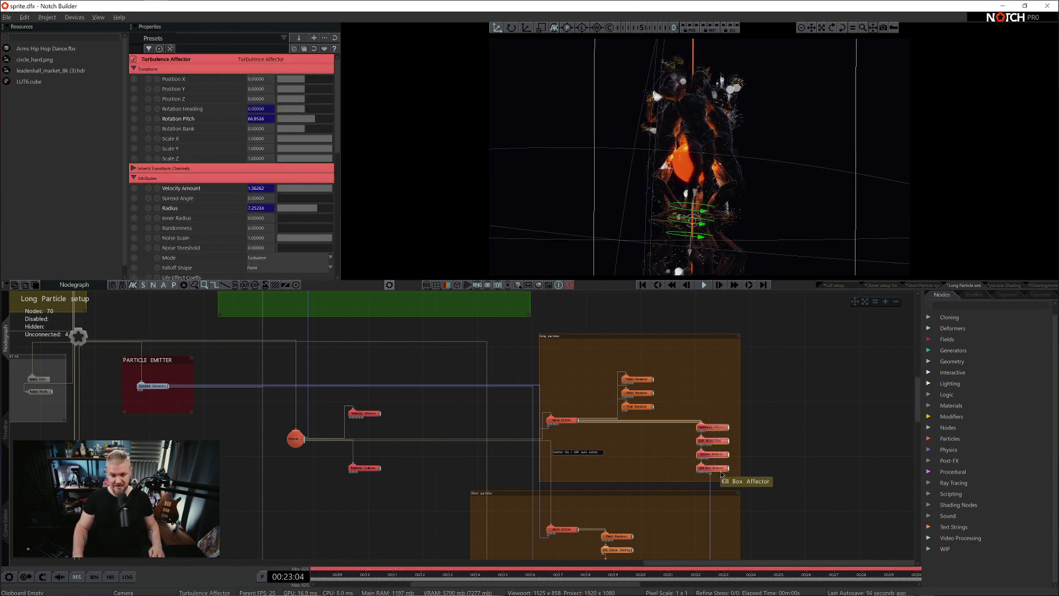
{"action": "left_click", "coordinate": [777, 447]}
{"action": "scroll", "coordinate": [783, 444], "scroll_direction": "up", "scroll_amount": 2}
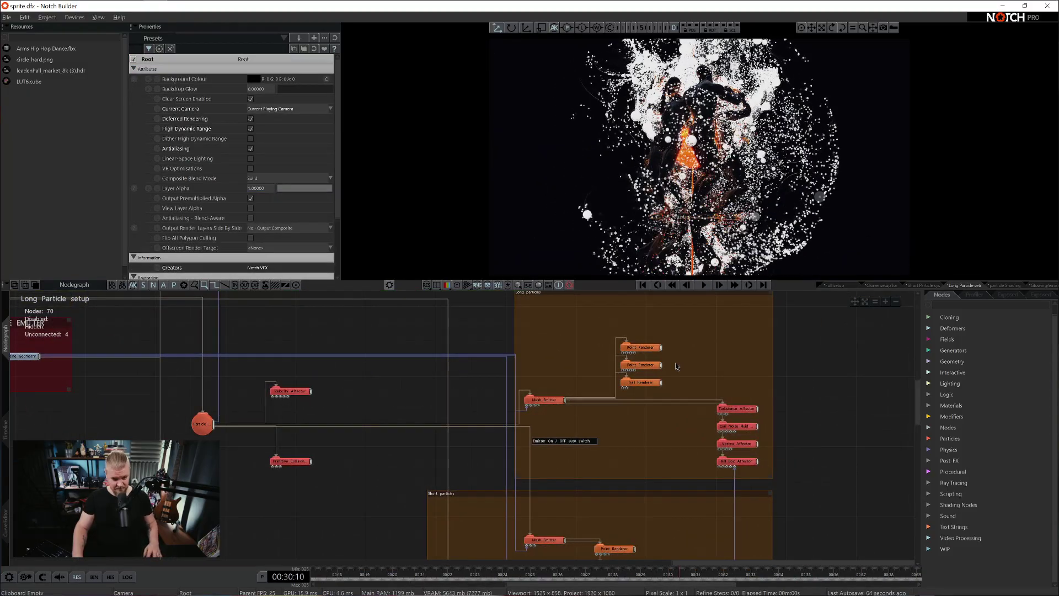
Inspect both Point Renderers, toggling the top one off with Ctrl+1 to compare.
{"action": "left_click", "coordinate": [643, 347]}
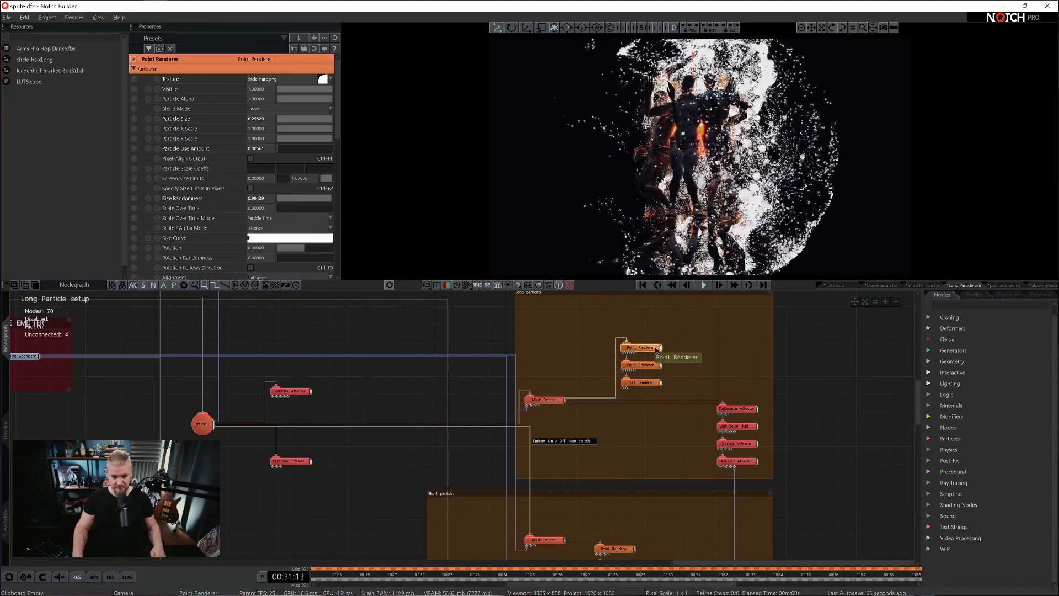
{"action": "key", "text": "ctrl+1"}
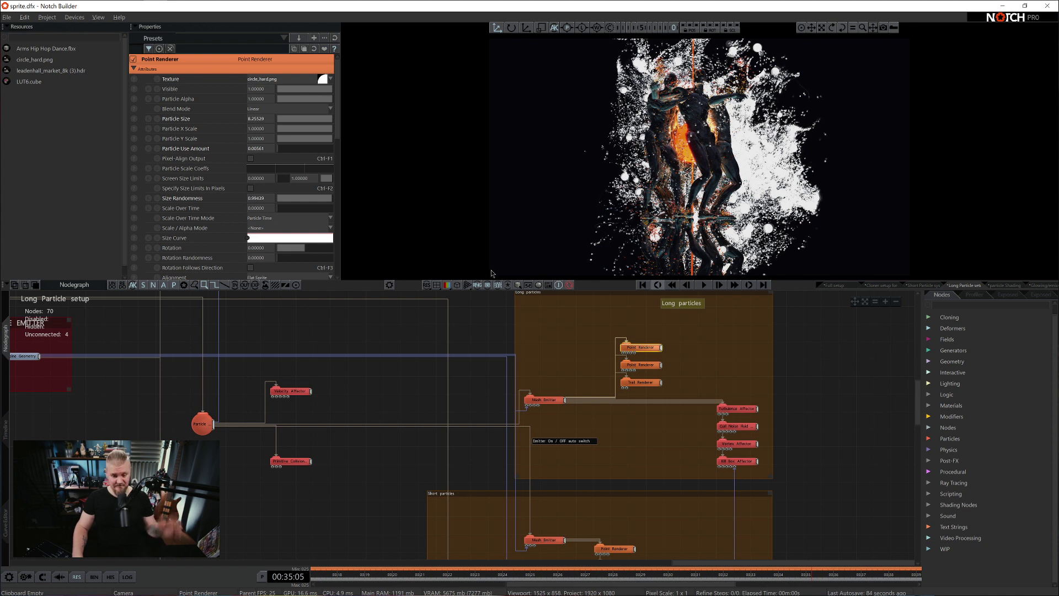
{"action": "left_click", "coordinate": [653, 367]}
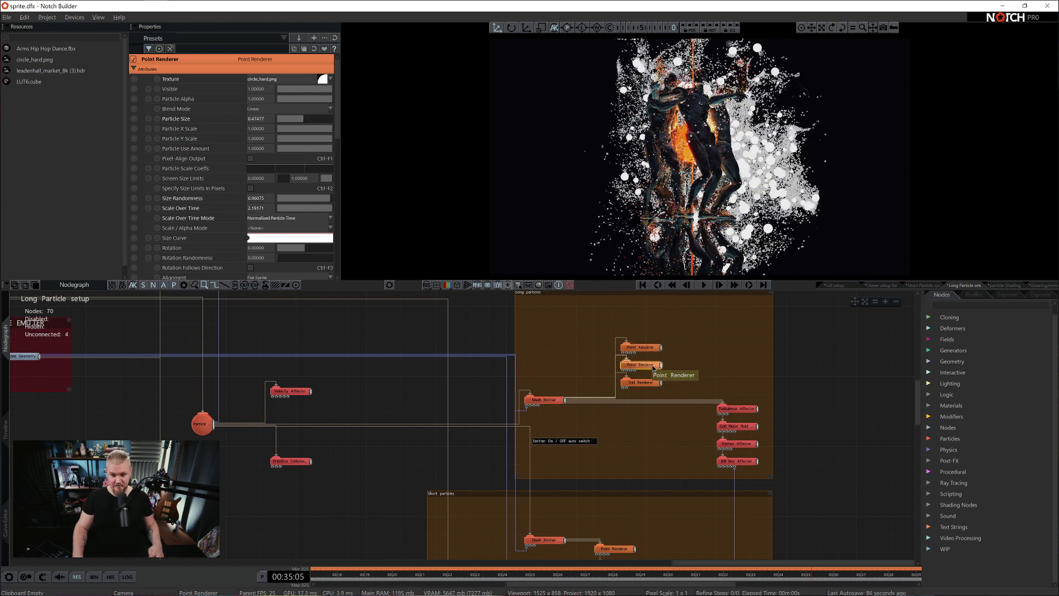
Play the scene and show the Trail Renderer settings: Line Thickness 2.0, Trail Decay 0.01551.
{"action": "key", "text": "space"}
{"action": "left_click", "coordinate": [653, 383]}
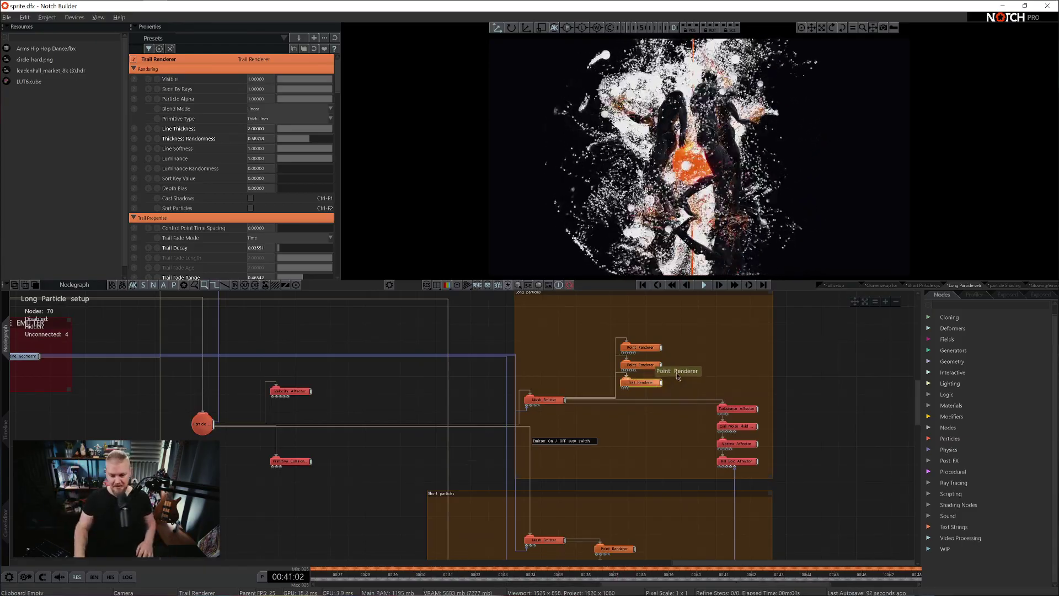
{"action": "key", "text": "space"}
{"action": "middle_click_drag", "start_coordinate": [711, 387], "coordinate": [707, 366]}
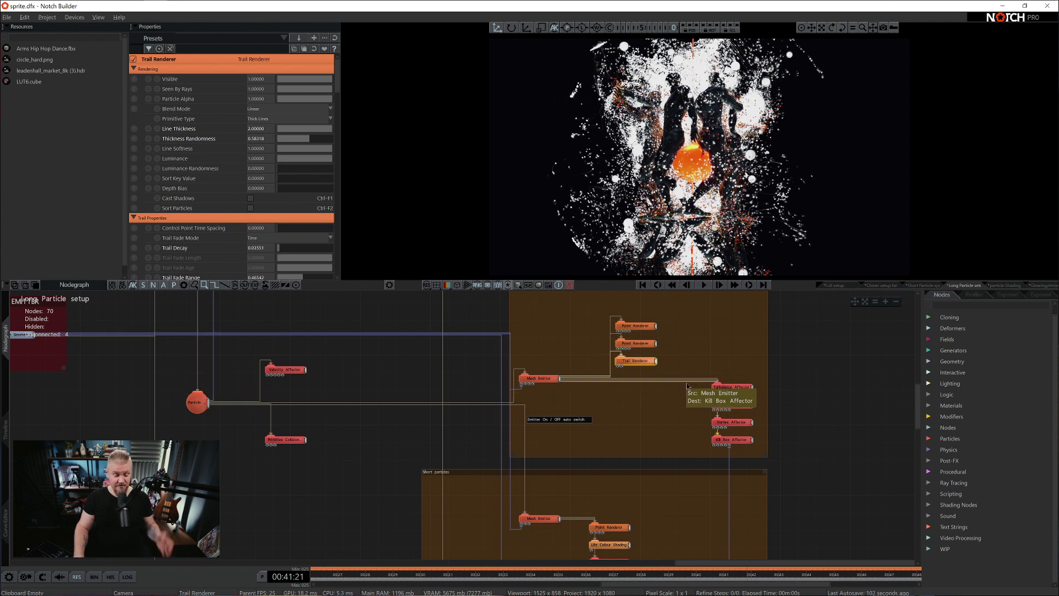
Show the Velocity Affector settings (Repel, Amount 0.26055, Radius 2.14953), adding the Primitive Collision Affector to the selection.
{"action": "middle_click_drag", "start_coordinate": [697, 475], "coordinate": [695, 424]}
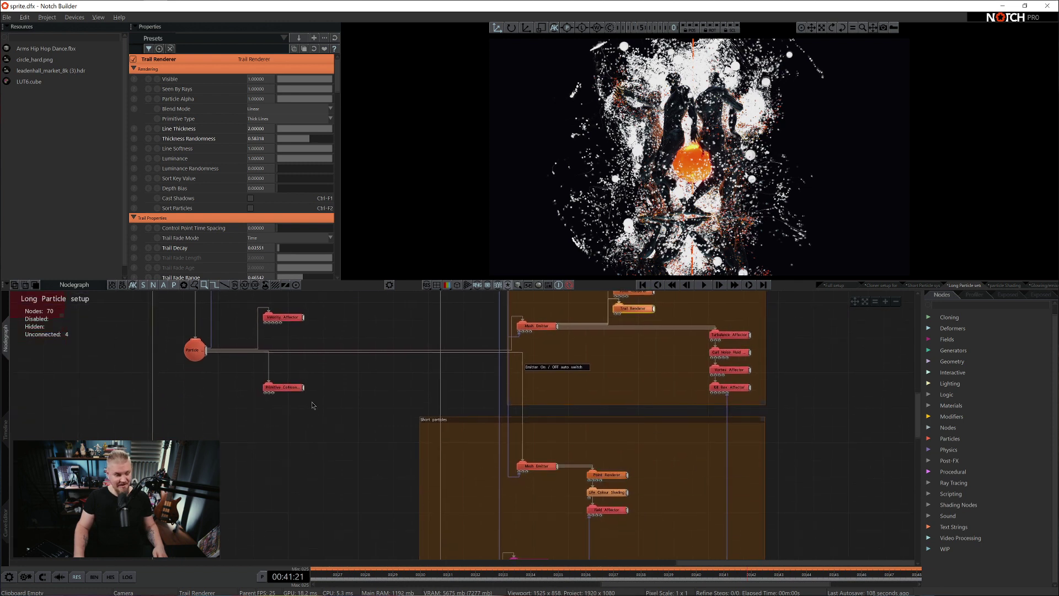
{"action": "middle_click_drag", "start_coordinate": [315, 405], "coordinate": [325, 439]}
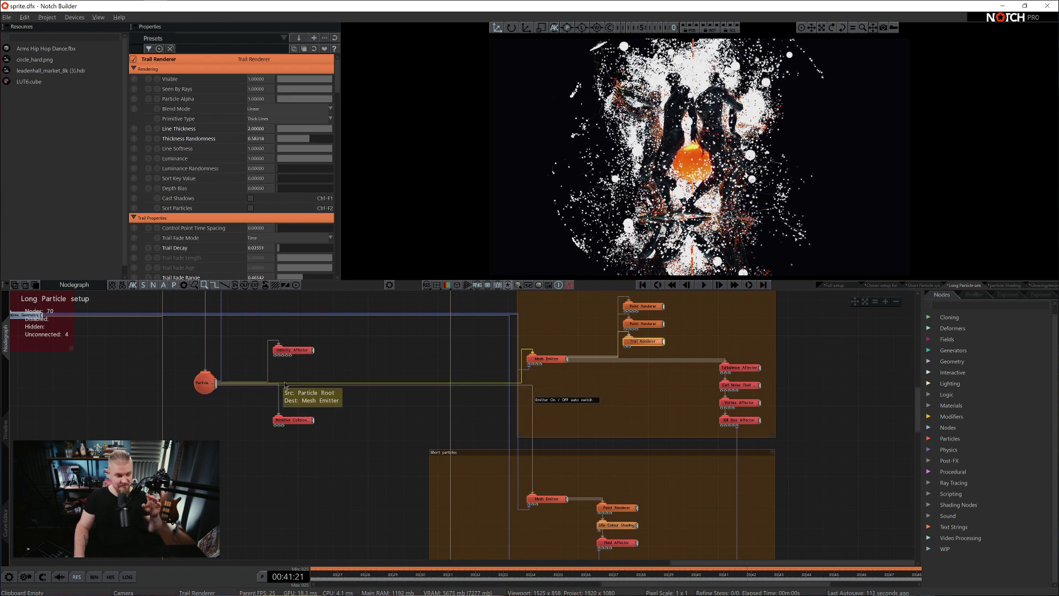
{"action": "left_click", "coordinate": [298, 351]}
{"action": "left_click", "coordinate": [293, 420], "text": "shift"}
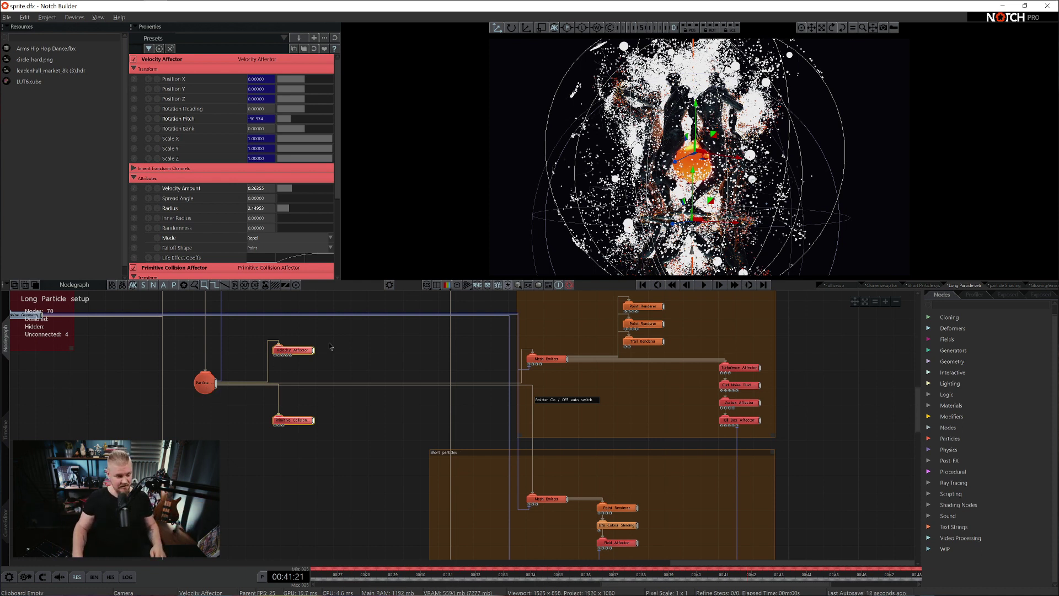
Enable the Velocity Affector and toggle the Primitive Collision Affector's Inverted option.
{"action": "left_click", "coordinate": [288, 350]}
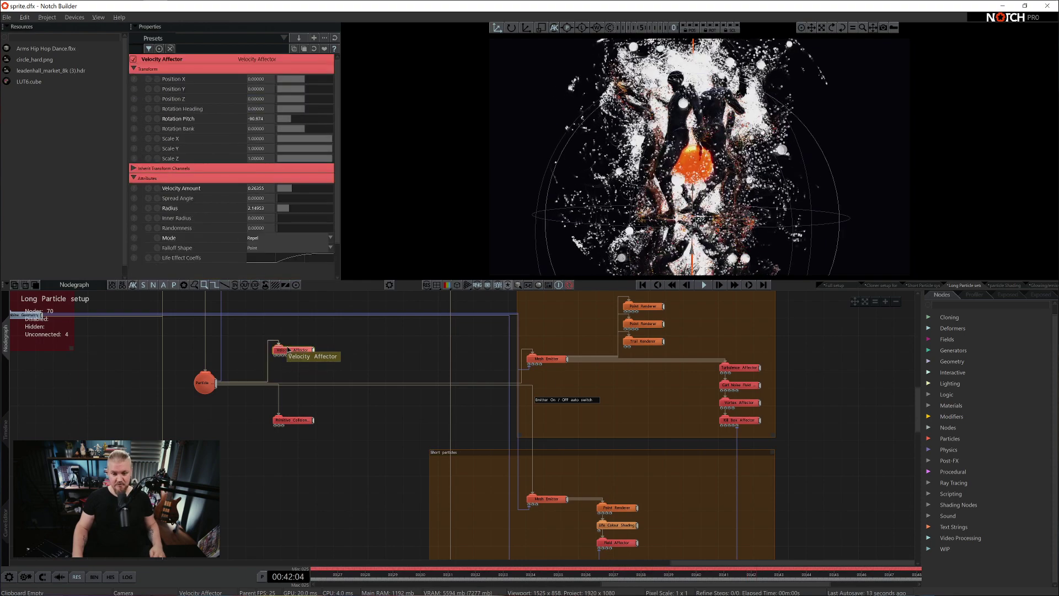
{"action": "key", "text": "d"}
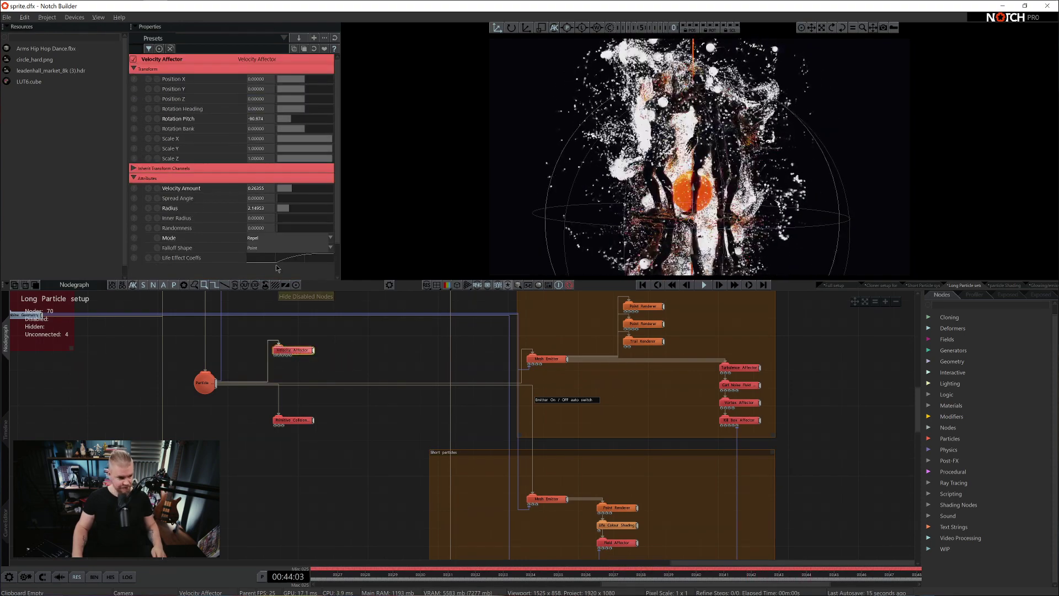
{"action": "left_click", "coordinate": [299, 423]}
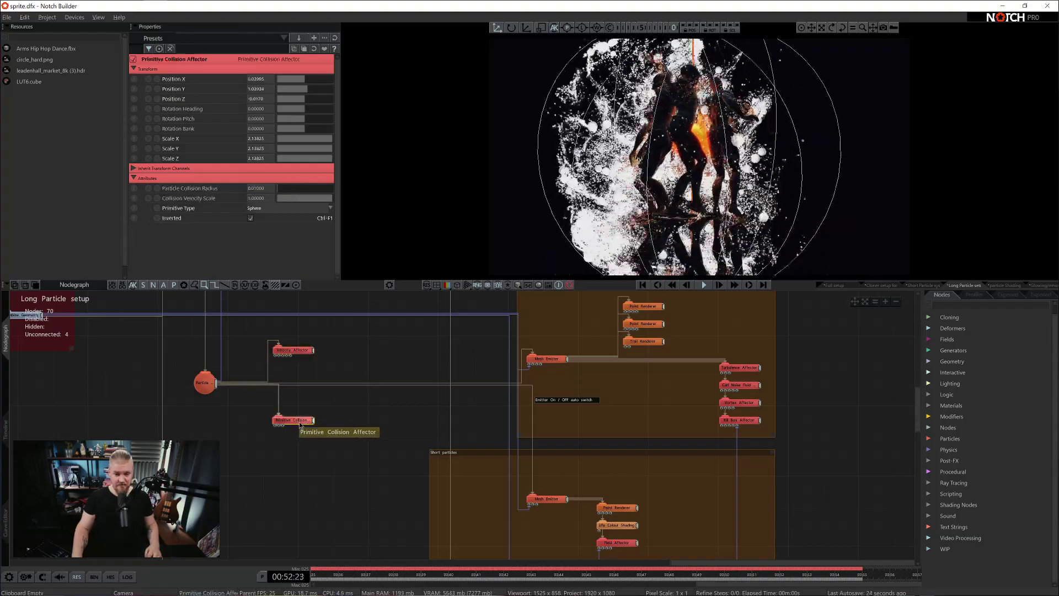
{"action": "left_click", "coordinate": [251, 219]}
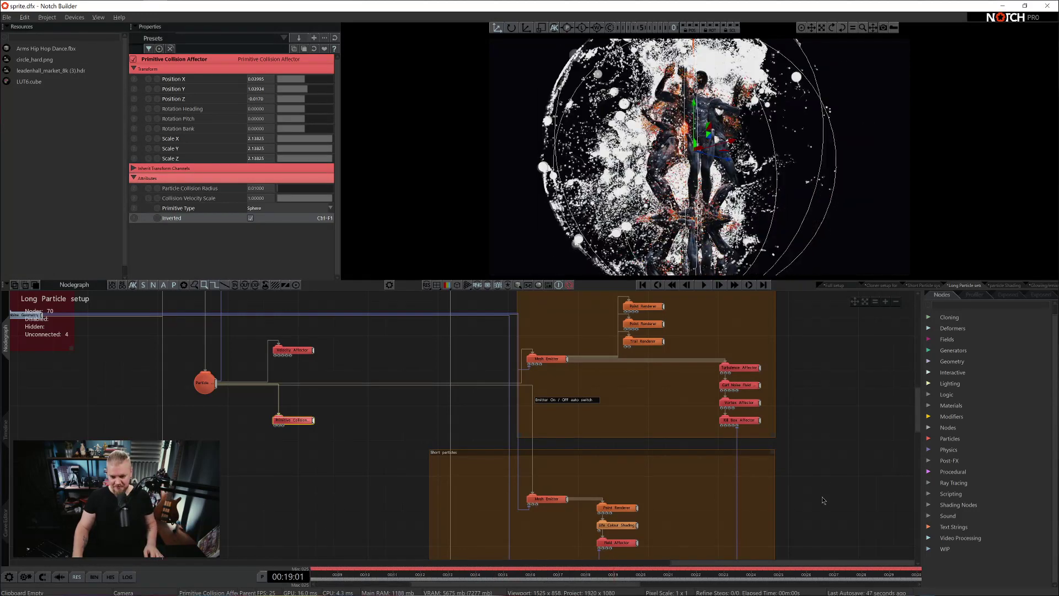
Inspect the Turbulence, Curl Noise and Vortex affectors, ending on Vortex at Heading -95.722, Pitch 84.6838.
{"action": "middle_click_drag", "start_coordinate": [822, 500], "coordinate": [813, 478]}
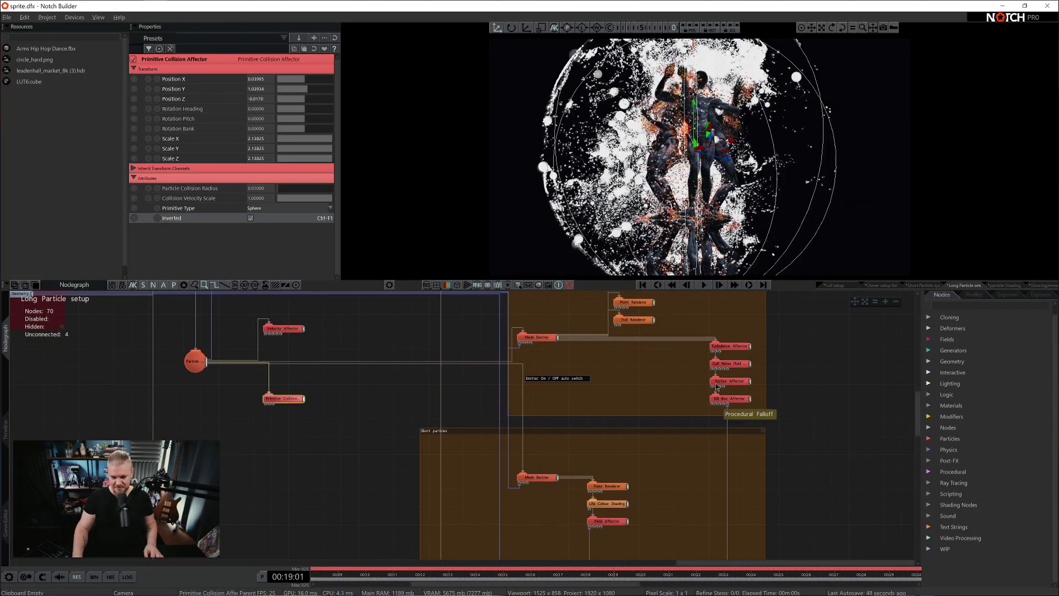
{"action": "left_click", "coordinate": [732, 346]}
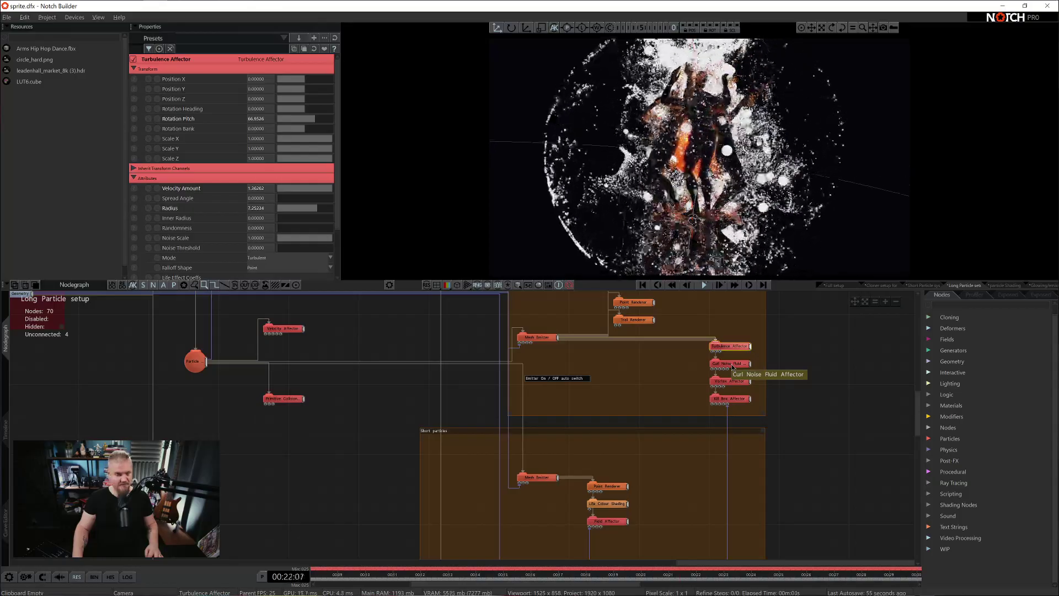
{"action": "left_click", "coordinate": [733, 366]}
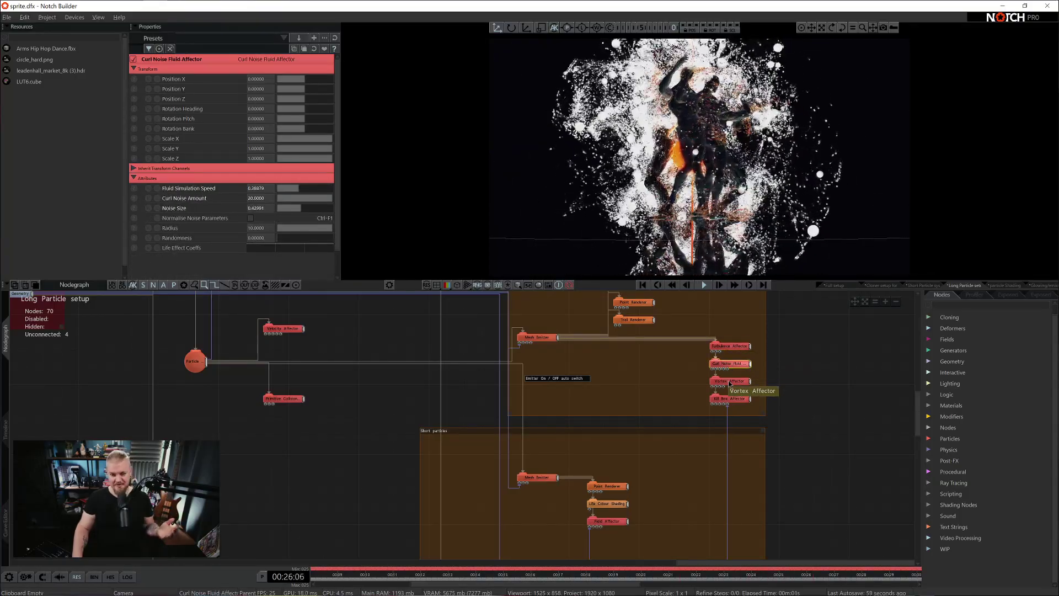
{"action": "left_click", "coordinate": [729, 382]}
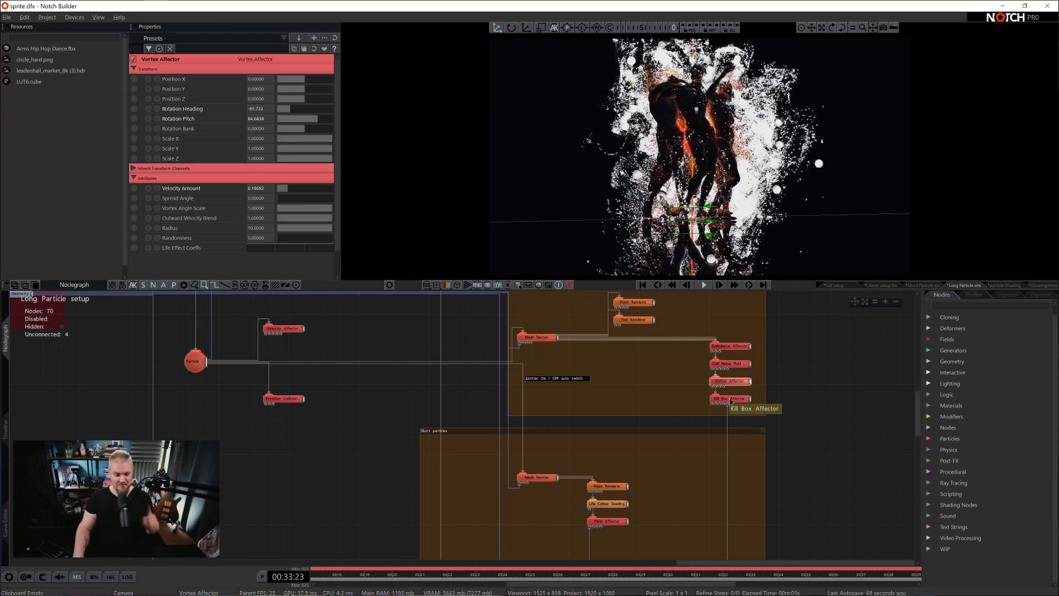
Check the Kill Box Affector, switch to free orbit view, and frame the Camera and OSC controls group.
{"action": "left_click", "coordinate": [729, 399]}
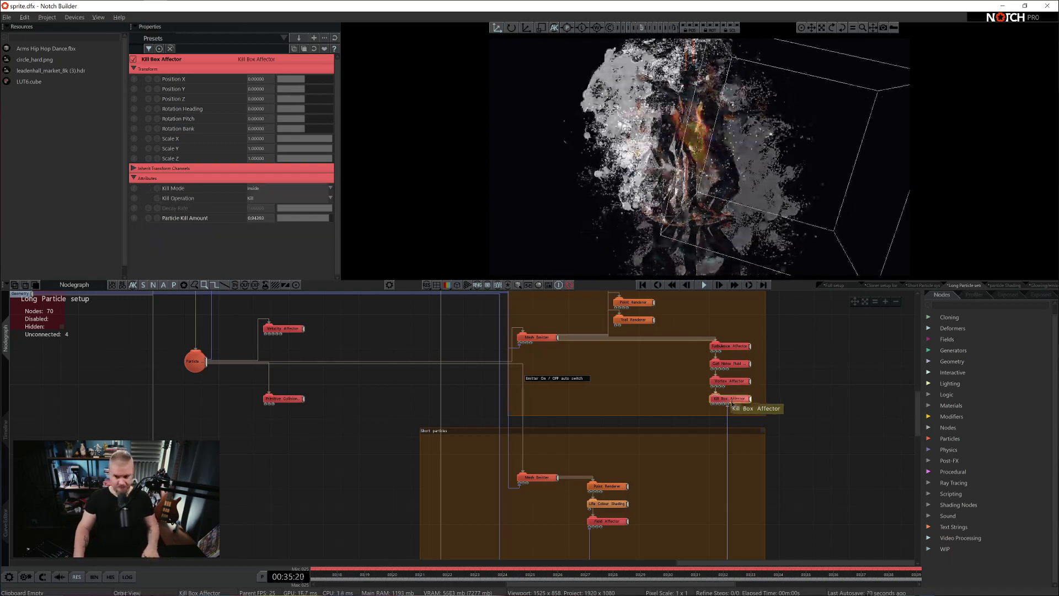
{"action": "key", "text": "5"}
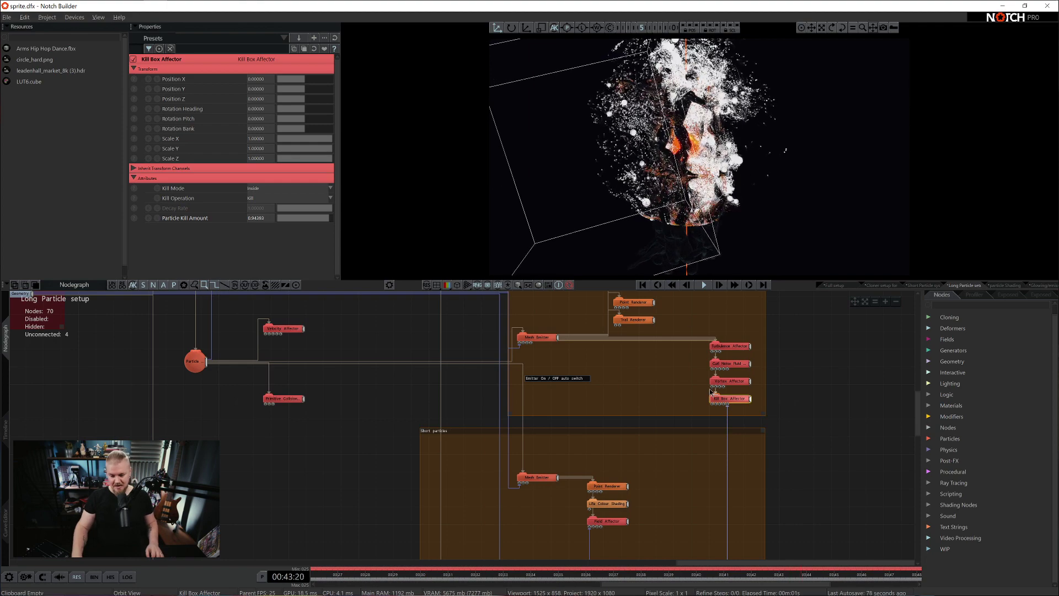
{"action": "scroll", "coordinate": [714, 393], "scroll_direction": "down", "scroll_amount": 5}
{"action": "scroll", "coordinate": [766, 423], "scroll_direction": "up", "scroll_amount": 5}
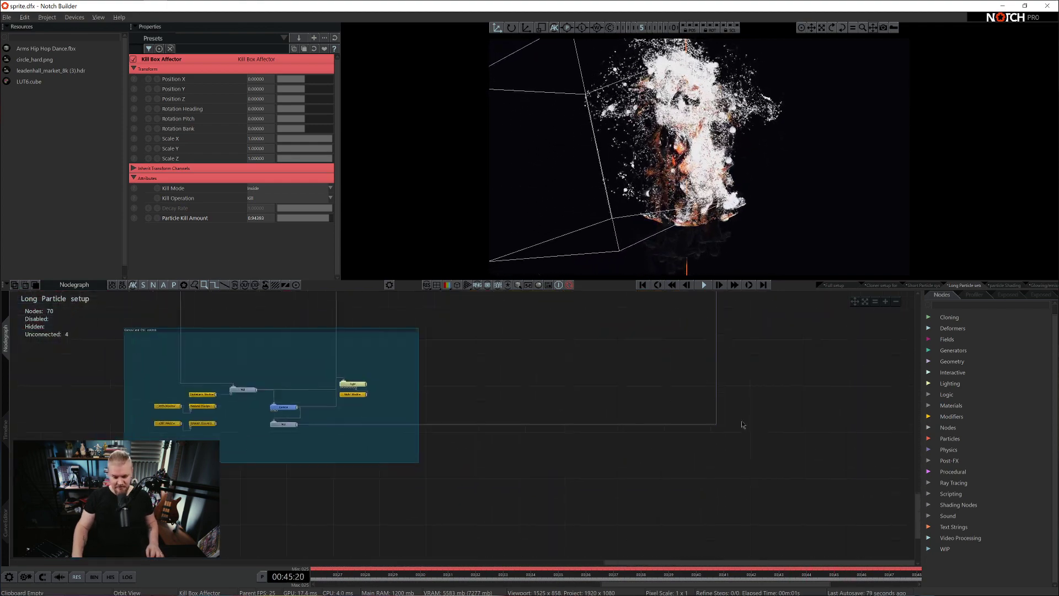
{"action": "scroll", "coordinate": [265, 359], "scroll_direction": "up", "scroll_amount": 2}
{"action": "middle_click_drag", "start_coordinate": [254, 353], "coordinate": [419, 408]}
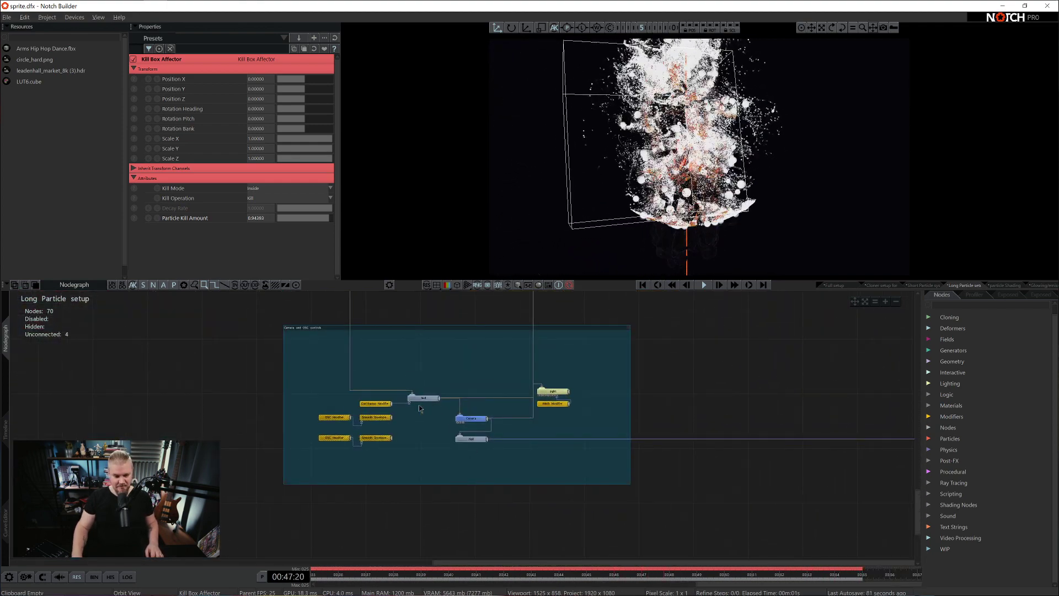
Inspect the Continuous Modifier and the Null, then view through the camera as Heading climbs past 1911.
{"action": "left_click", "coordinate": [380, 405]}
{"action": "scroll", "coordinate": [380, 406], "scroll_direction": "up", "scroll_amount": 3}
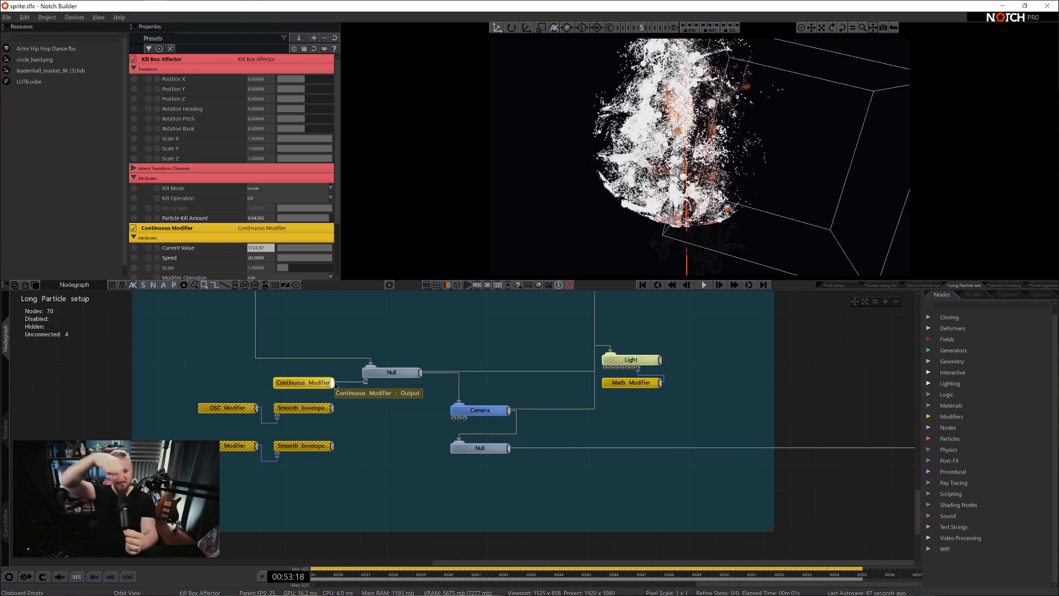
{"action": "left_click", "coordinate": [414, 374]}
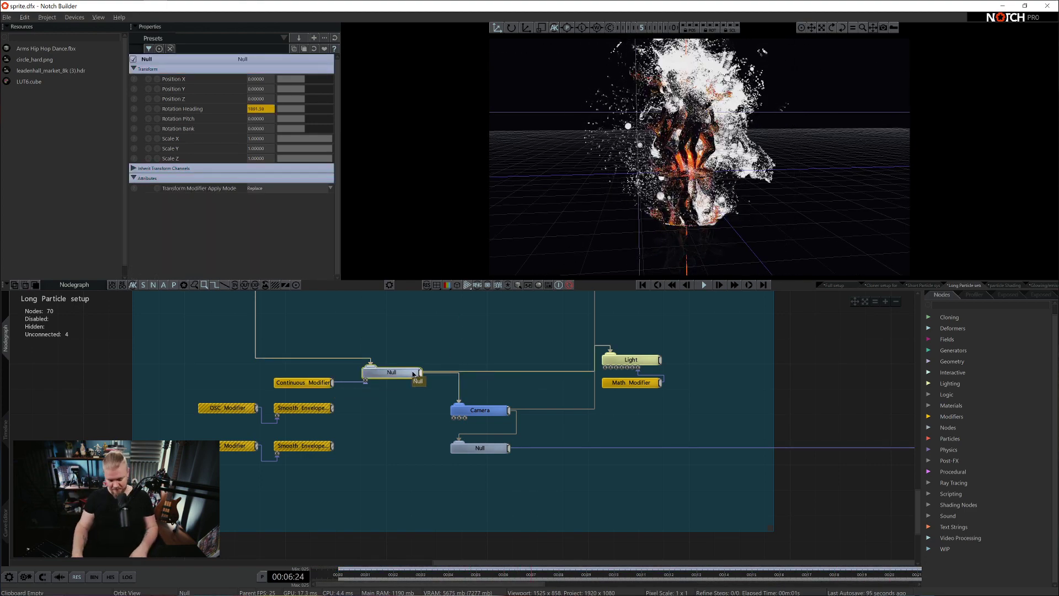
{"action": "key", "text": "0"}
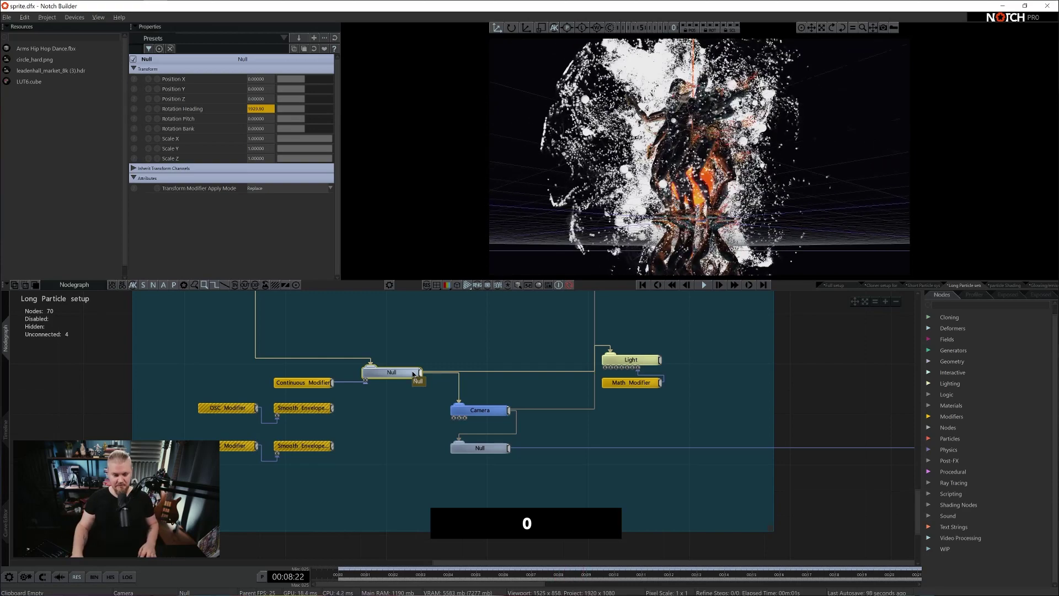
{"action": "scroll", "coordinate": [638, 437], "scroll_direction": "down", "scroll_amount": 5}
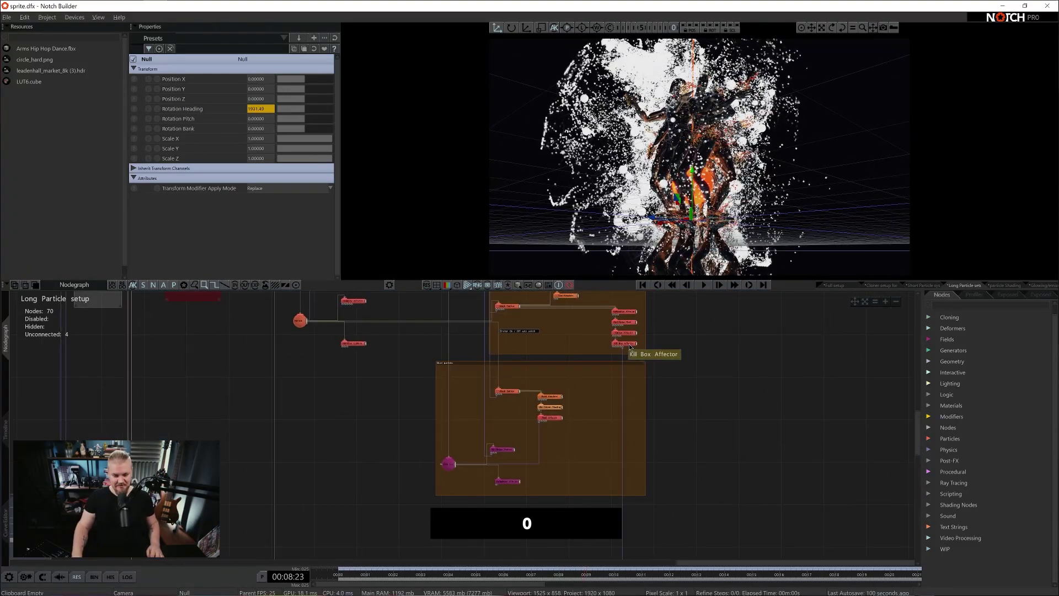
Select the Kill Box Affector and switch the viewport to perspective orbit view.
{"action": "left_click", "coordinate": [625, 343]}
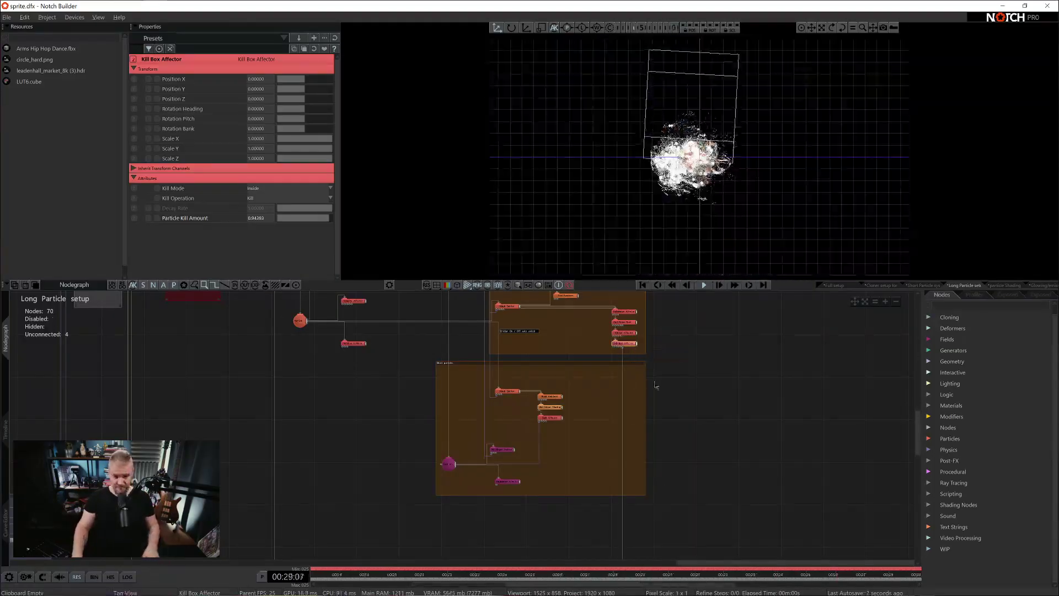
{"action": "key", "text": "1"}
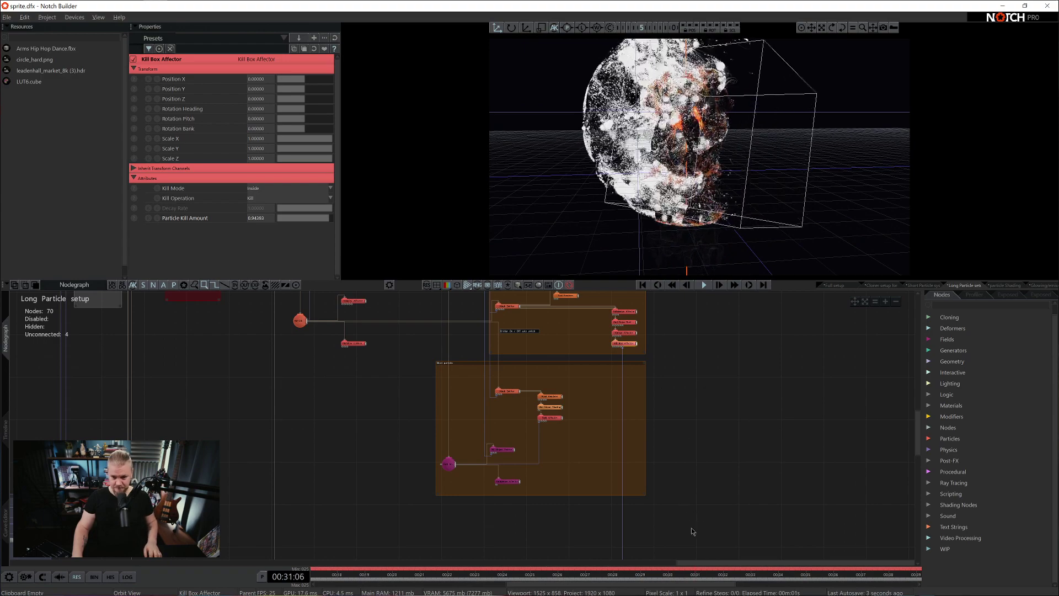
{"action": "middle_click_drag", "start_coordinate": [695, 523], "coordinate": [537, 506]}
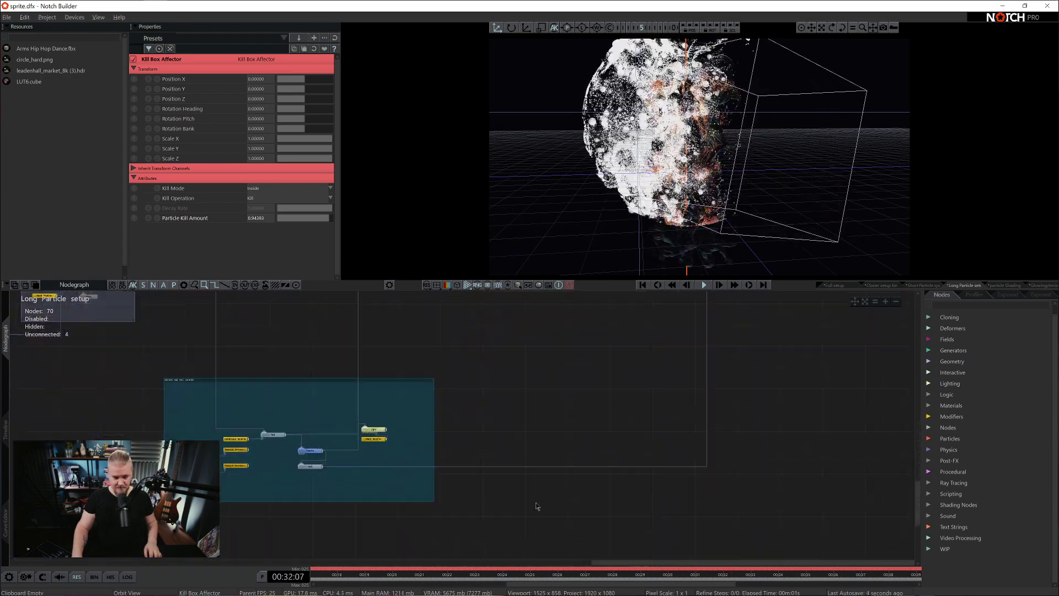
Check the Camera settings, then return to the Kill Box Affector: Kill Mode Inside, Operation Kill.
{"action": "left_click", "coordinate": [316, 453]}
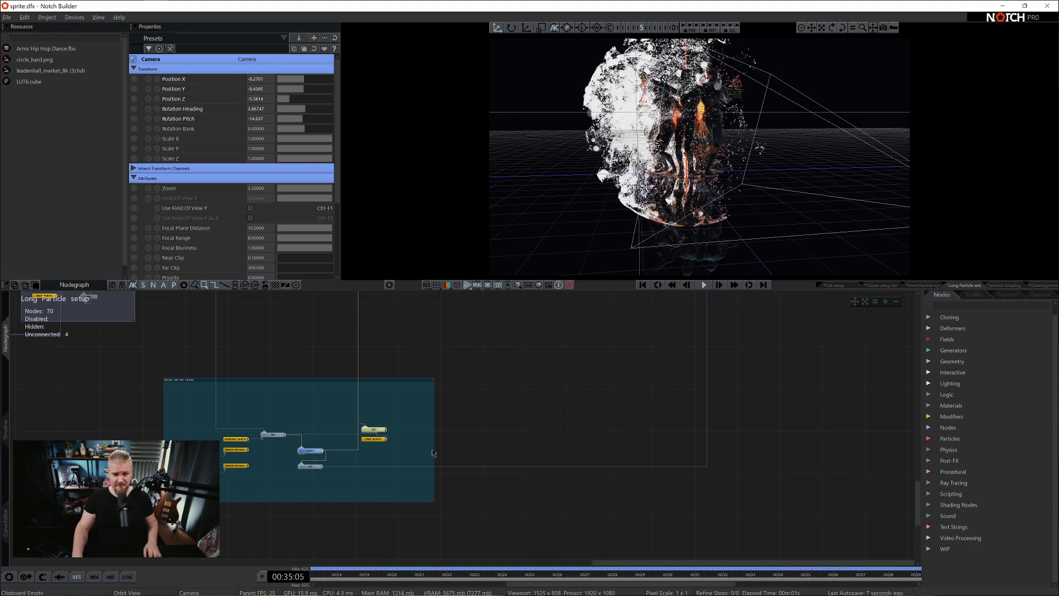
{"action": "middle_click_drag", "start_coordinate": [455, 448], "coordinate": [534, 527]}
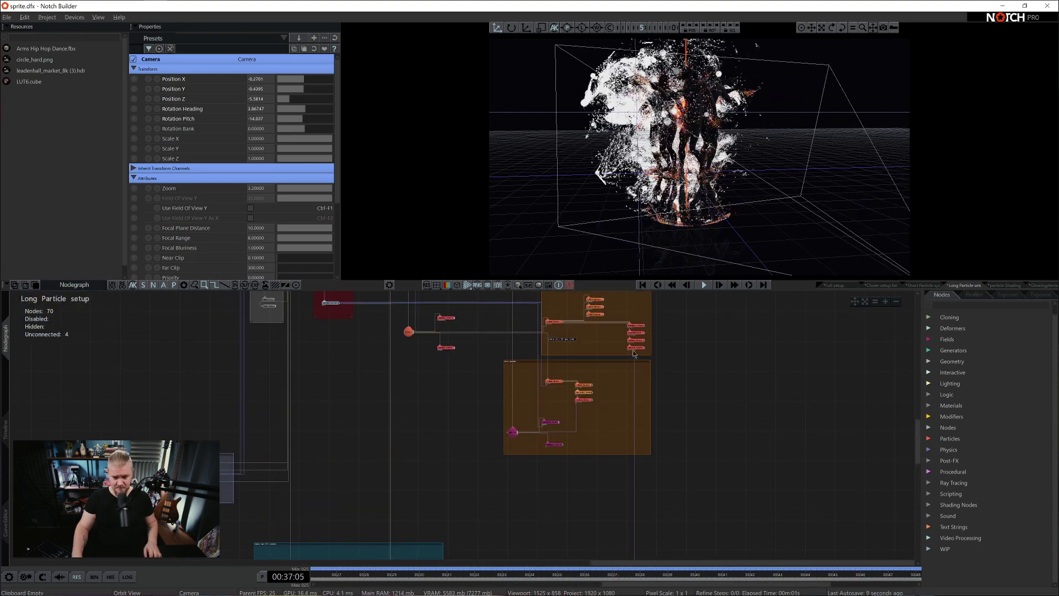
{"action": "left_click", "coordinate": [636, 348]}
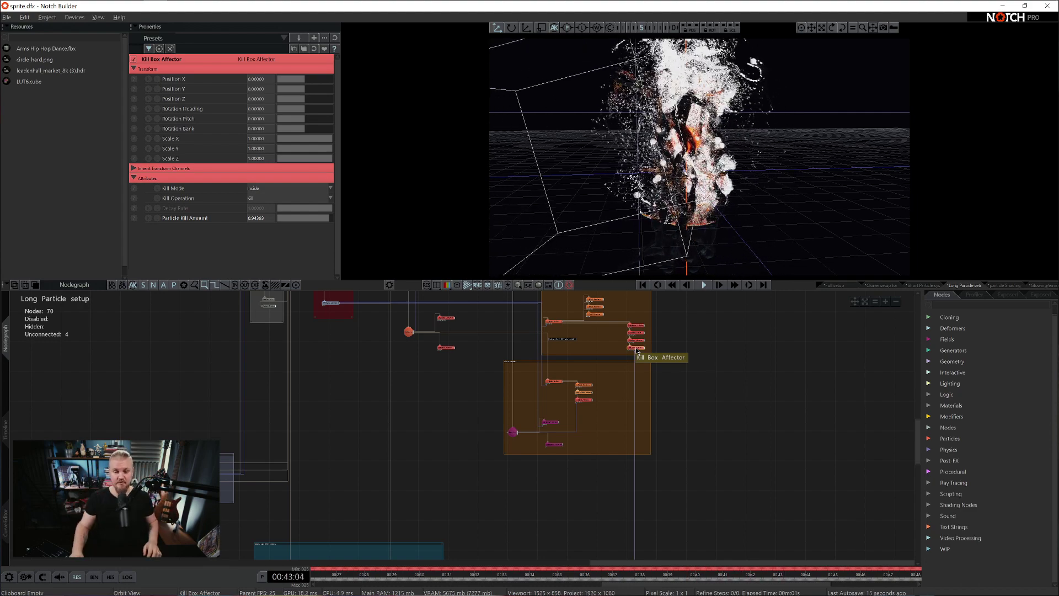
{"action": "middle_click_drag", "start_coordinate": [536, 520], "coordinate": [577, 440]}
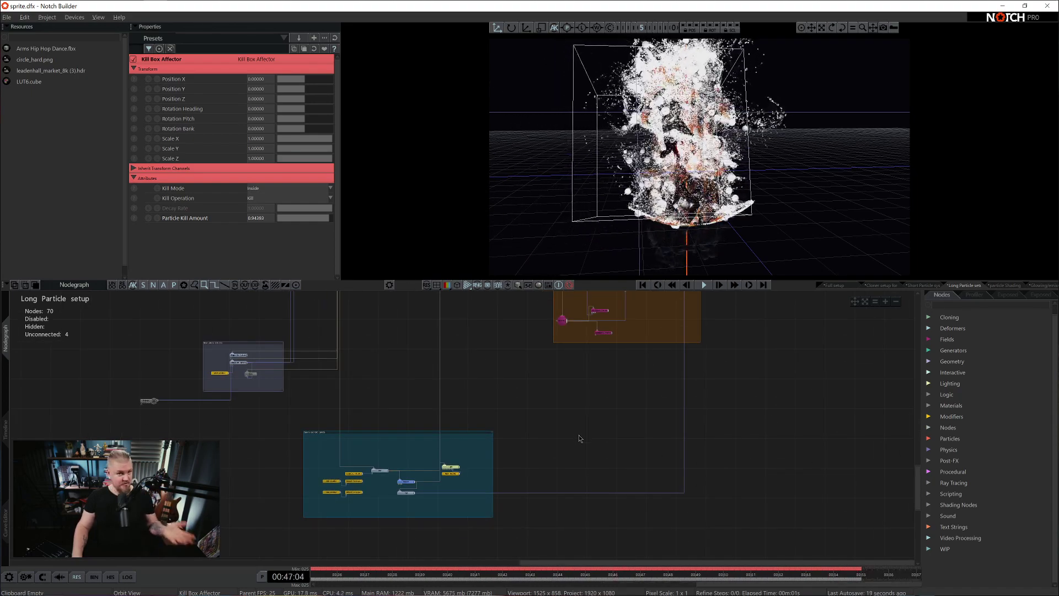
Review the camera Null's and Camera node's settings in the camera group.
{"action": "scroll", "coordinate": [425, 512], "scroll_direction": "up", "scroll_amount": 2}
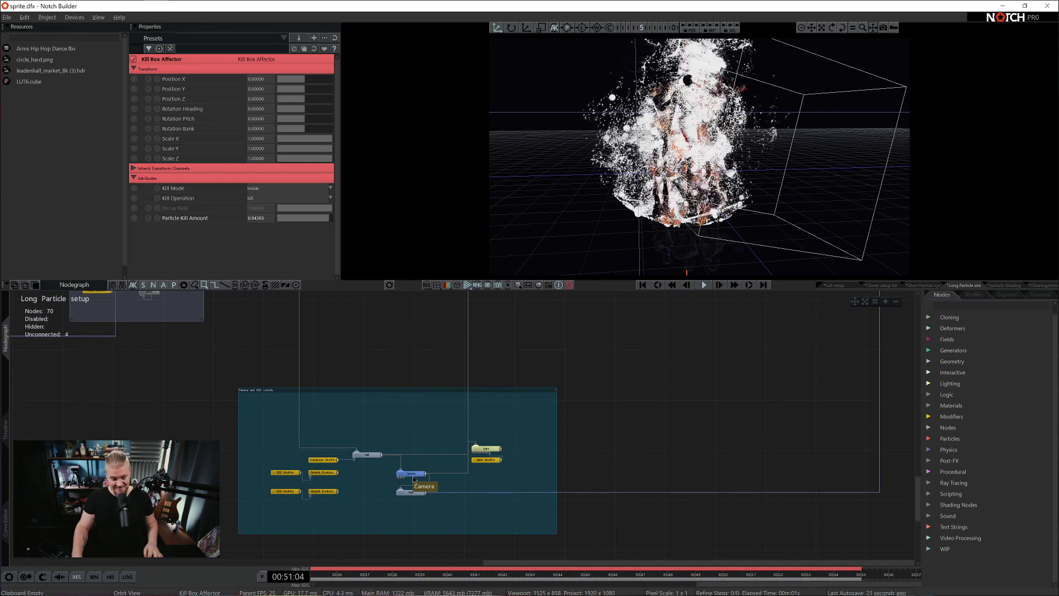
{"action": "left_click", "coordinate": [415, 493]}
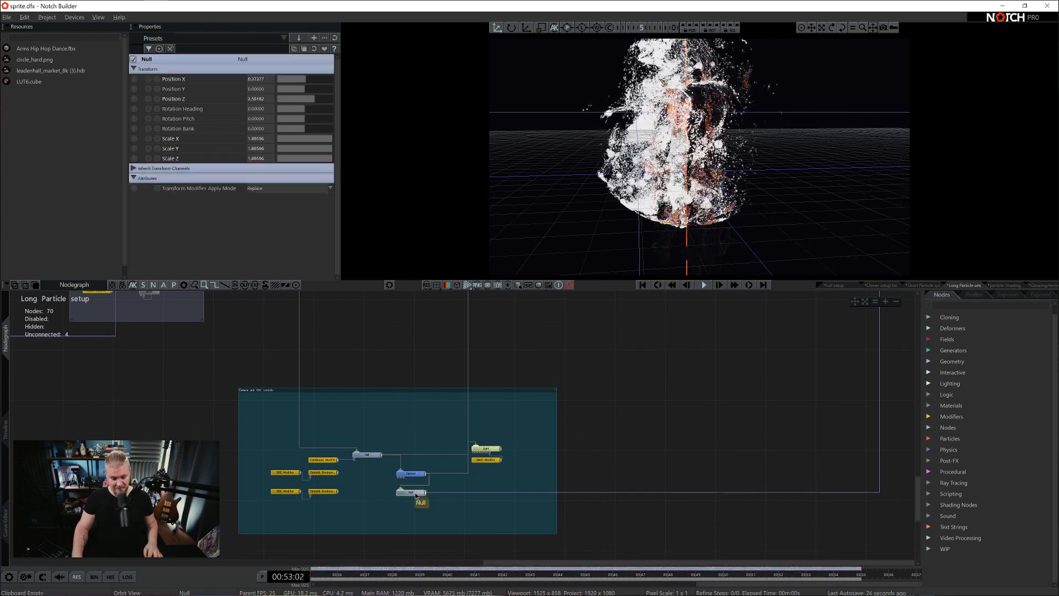
{"action": "left_click", "coordinate": [415, 475]}
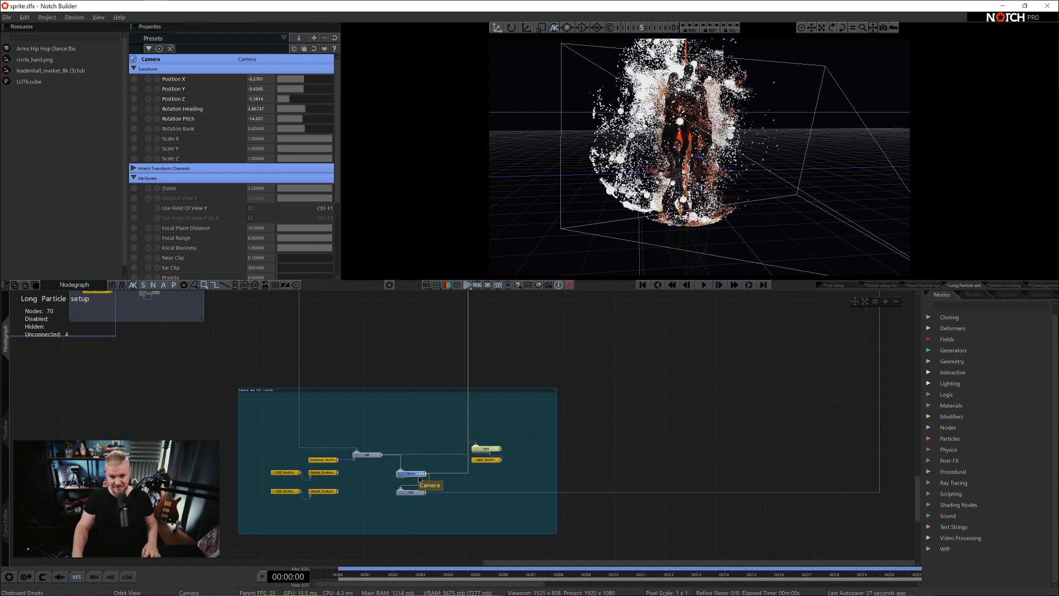
{"action": "left_click", "coordinate": [414, 493]}
{"action": "scroll", "coordinate": [711, 435], "scroll_direction": "down", "scroll_amount": 3}
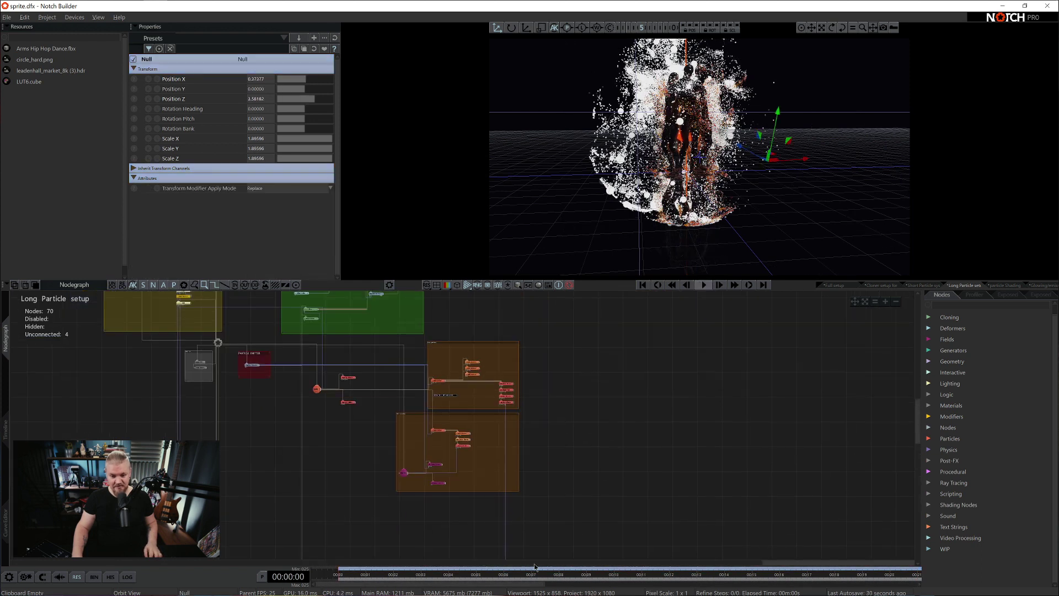
{"action": "scroll", "coordinate": [542, 449], "scroll_direction": "up", "scroll_amount": 3}
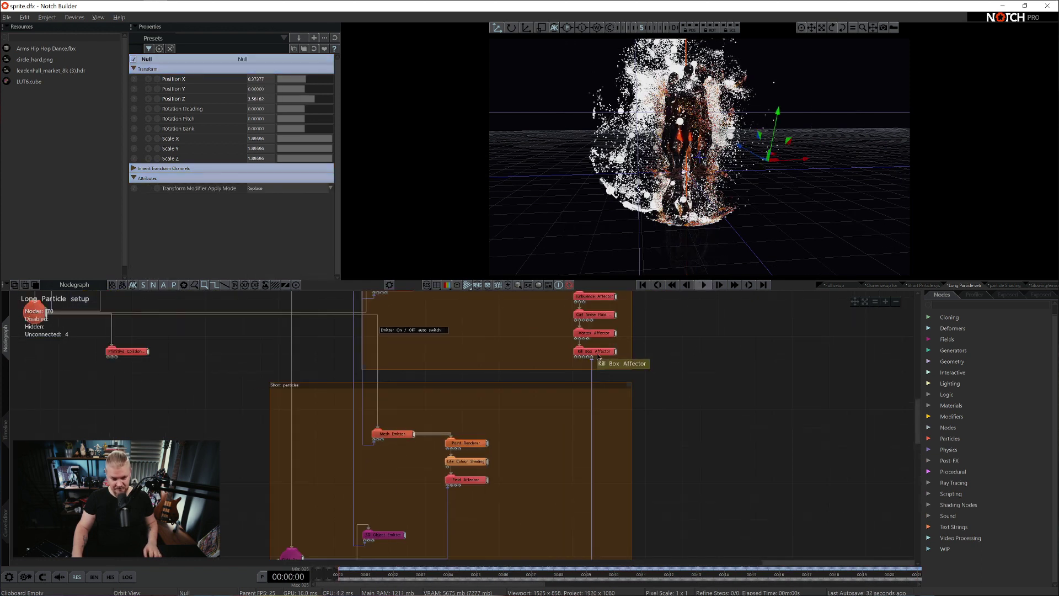
Expand the Kill Box Affector's inputs and show its settings and box around the dancers.
{"action": "left_click", "coordinate": [597, 353]}
{"action": "left_click", "coordinate": [677, 360]}
{"action": "scroll", "coordinate": [677, 360], "scroll_direction": "up", "scroll_amount": 3}
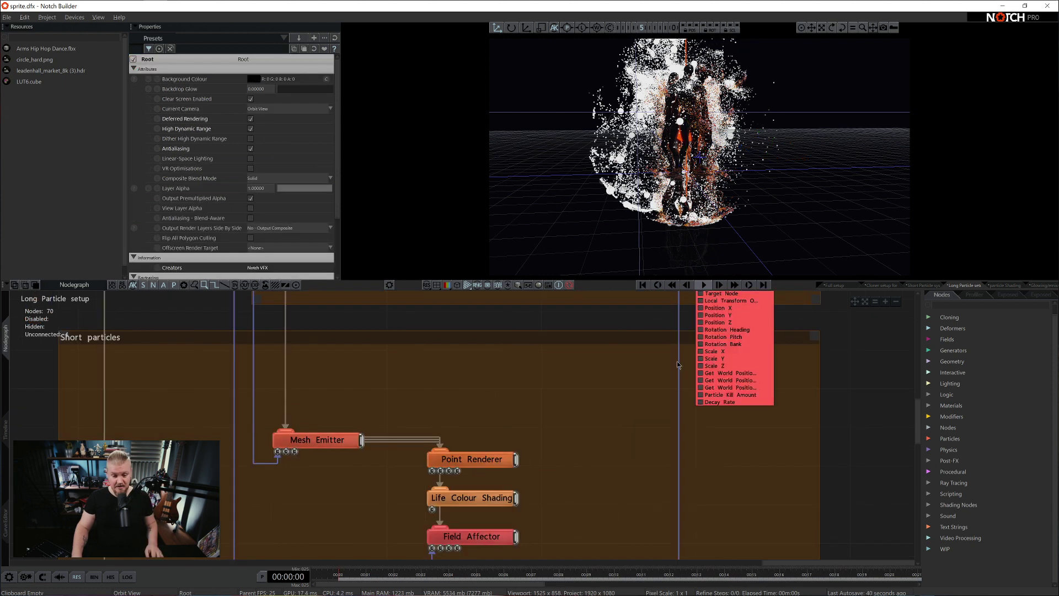
{"action": "scroll", "coordinate": [641, 372], "scroll_direction": "down", "scroll_amount": 3}
{"action": "scroll", "coordinate": [640, 372], "scroll_direction": "up", "scroll_amount": 3}
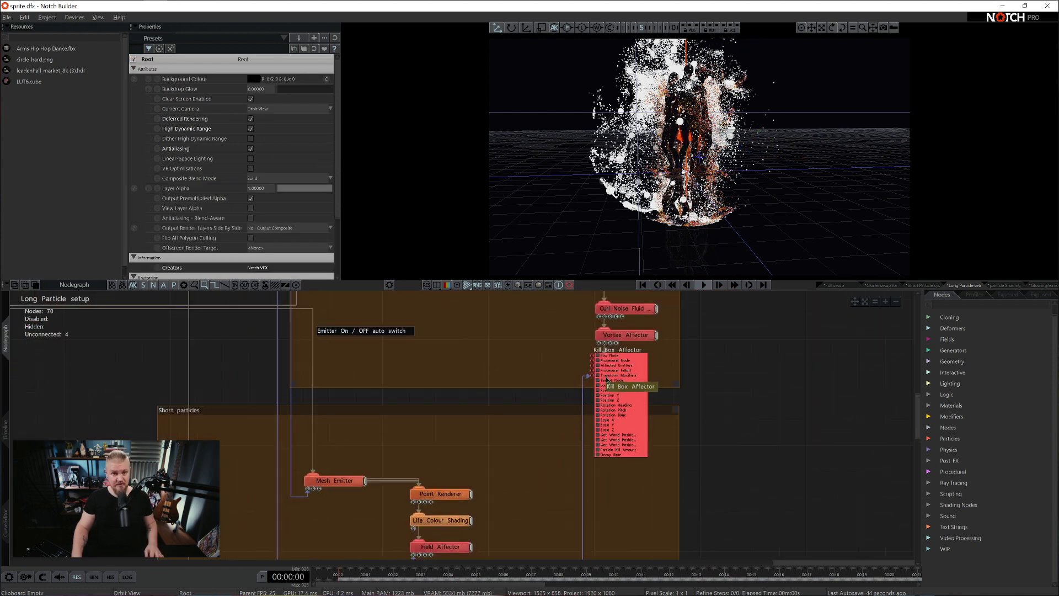
{"action": "left_click", "coordinate": [616, 365]}
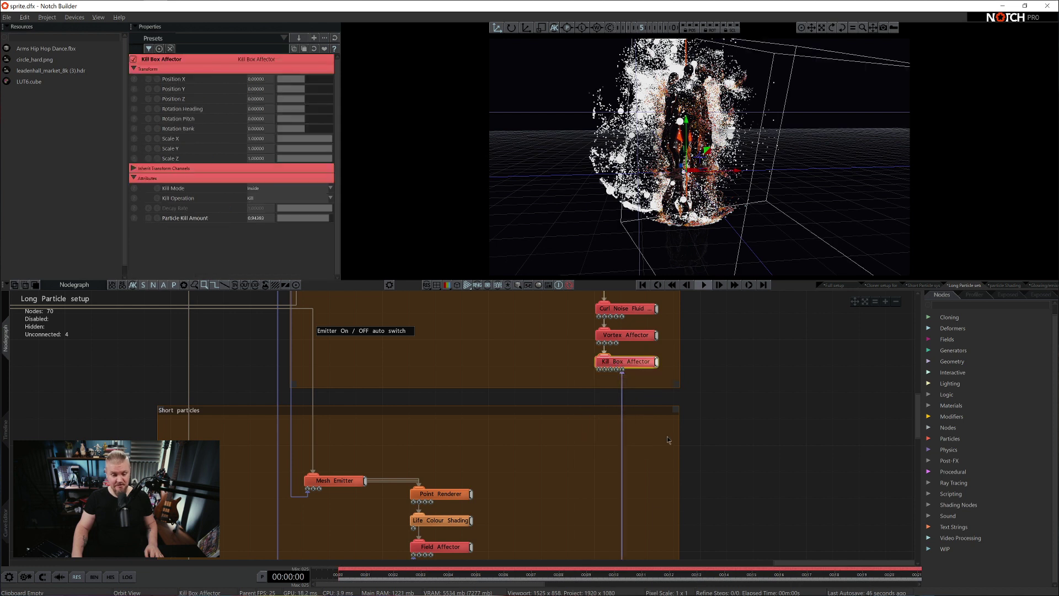
Frame the Camera and OSC group and view the Null's transform settings.
{"action": "scroll", "coordinate": [683, 455], "scroll_direction": "down", "scroll_amount": 5}
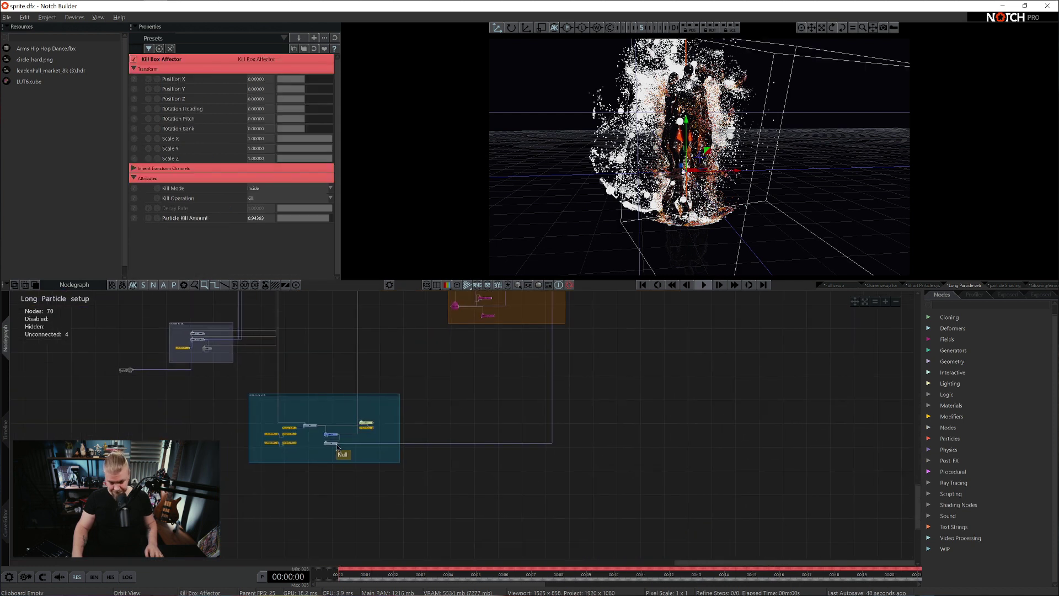
{"action": "scroll", "coordinate": [338, 447], "scroll_direction": "up", "scroll_amount": 5}
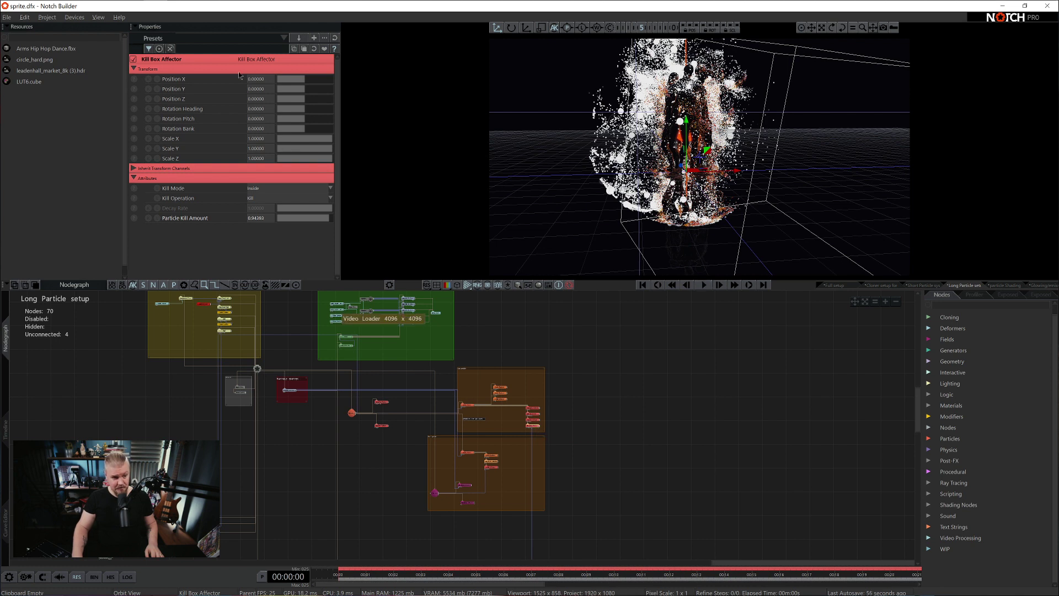
{"action": "middle_click_drag", "start_coordinate": [532, 484], "coordinate": [570, 403]}
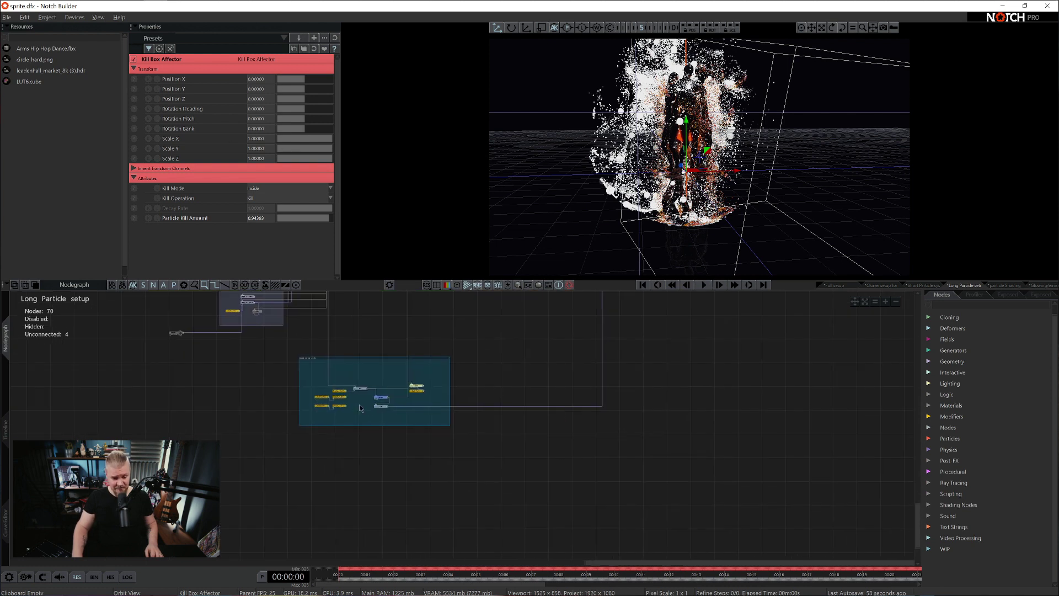
{"action": "left_click", "coordinate": [380, 407]}
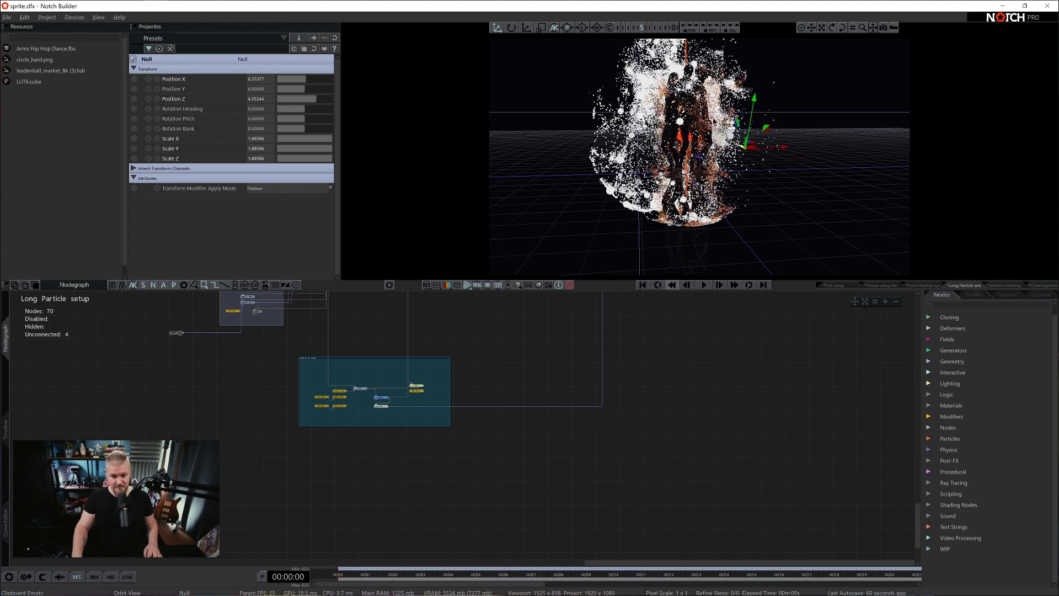
Show the Kill Box Affector's box, then return to the Null (Position X 0.37377, Z 4.25344, scale 1.89596).
{"action": "middle_click_drag", "start_coordinate": [593, 296], "coordinate": [611, 469]}
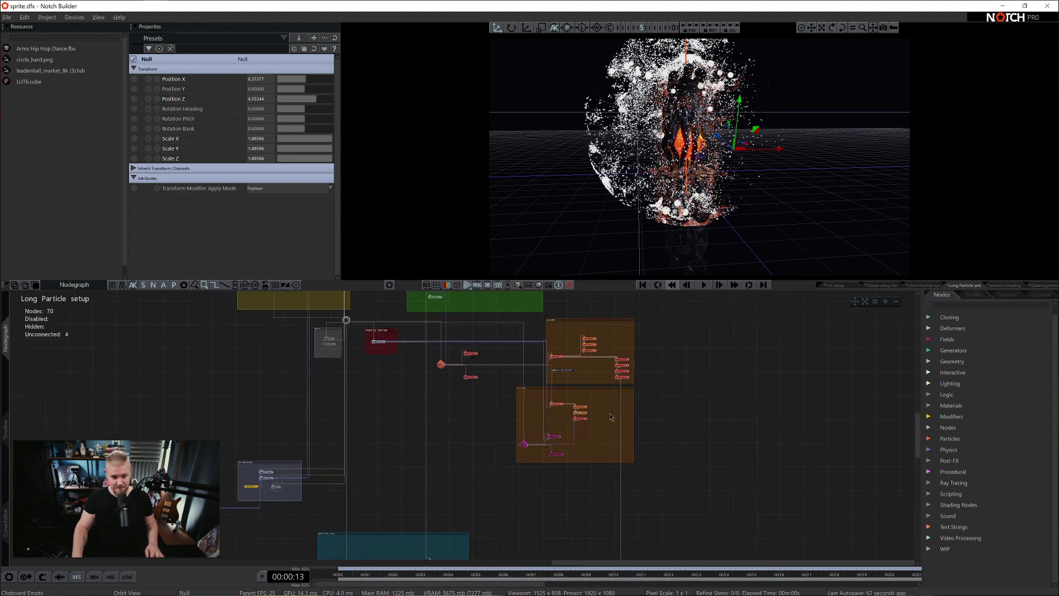
{"action": "left_click", "coordinate": [625, 378]}
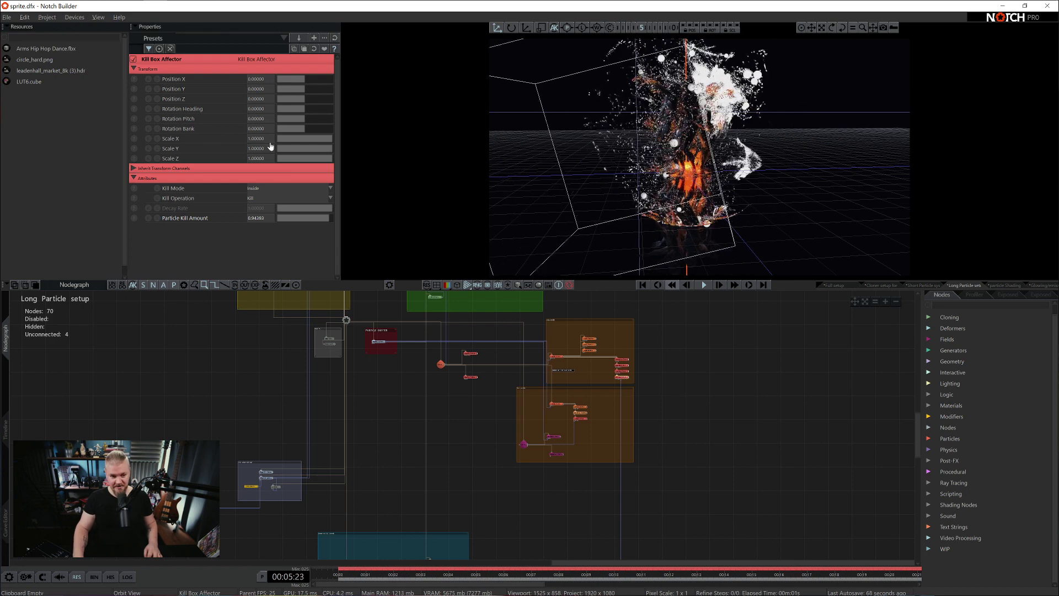
{"action": "scroll", "coordinate": [546, 447], "scroll_direction": "down", "scroll_amount": 3}
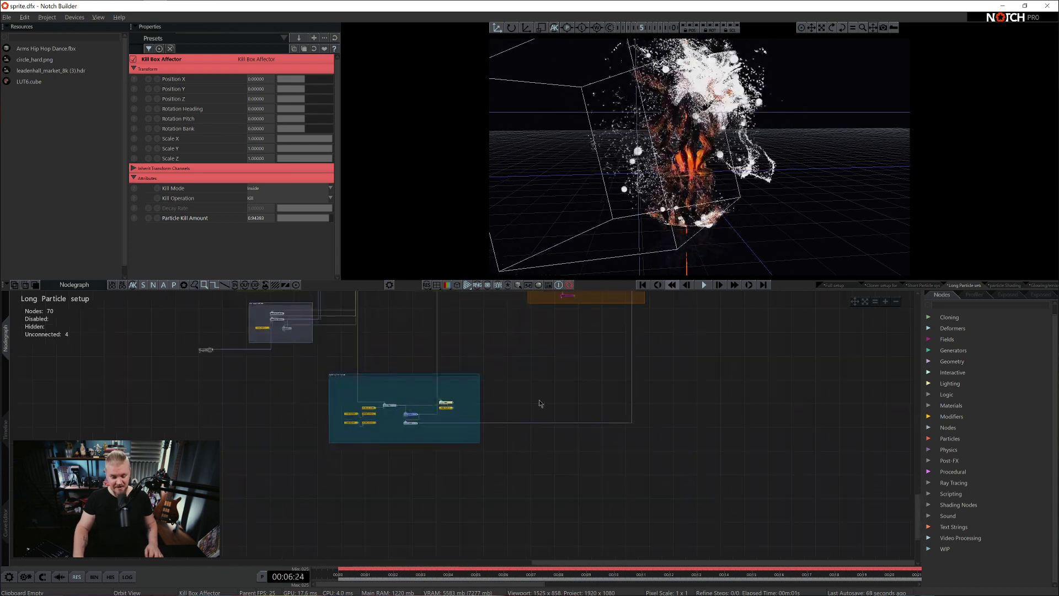
{"action": "left_click", "coordinate": [418, 426]}
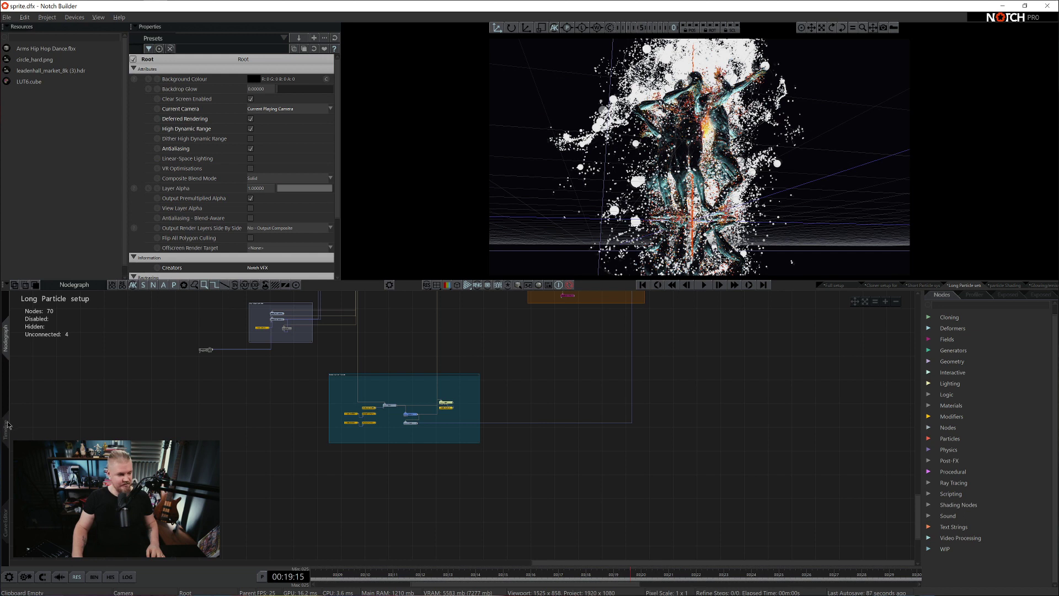
Select the particle Shading layer from the layer list and frame its 74-node graph's shading groups.
{"action": "left_click", "coordinate": [6, 426]}
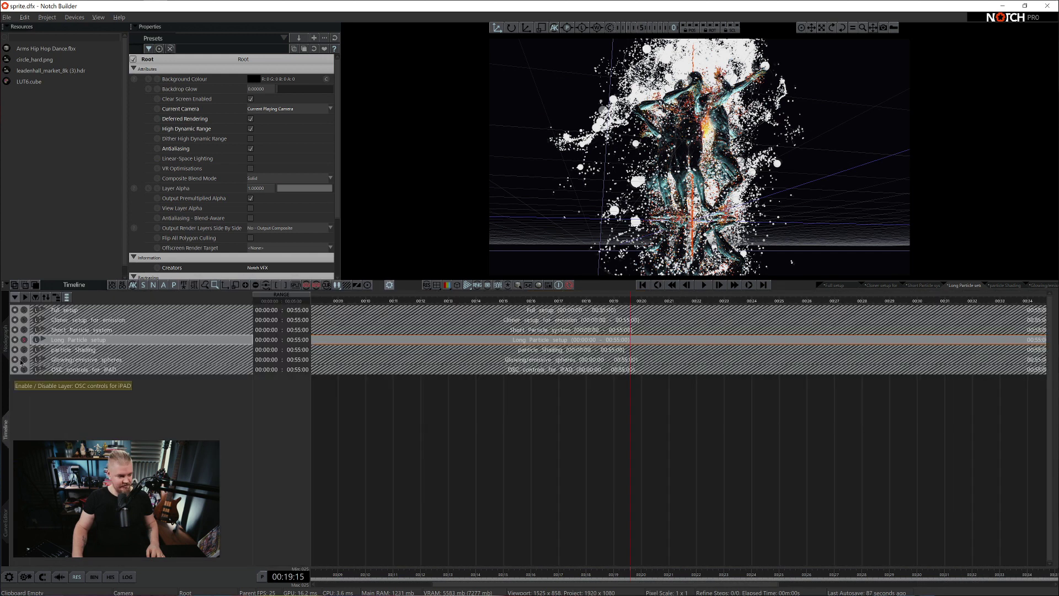
{"action": "left_click", "coordinate": [23, 349]}
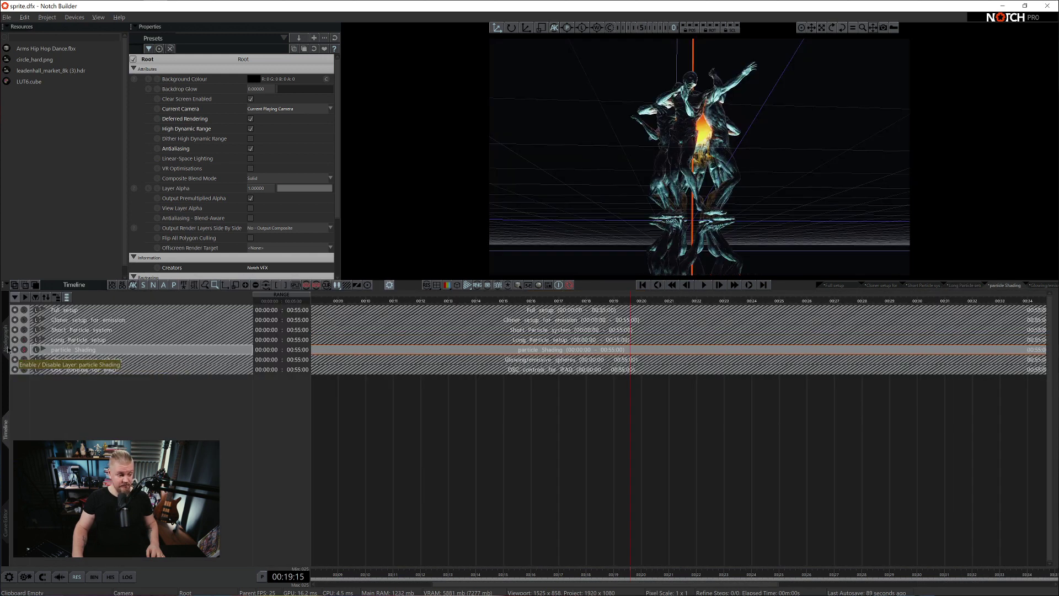
{"action": "left_click", "coordinate": [6, 338]}
{"action": "middle_click_drag", "start_coordinate": [657, 497], "coordinate": [494, 358]}
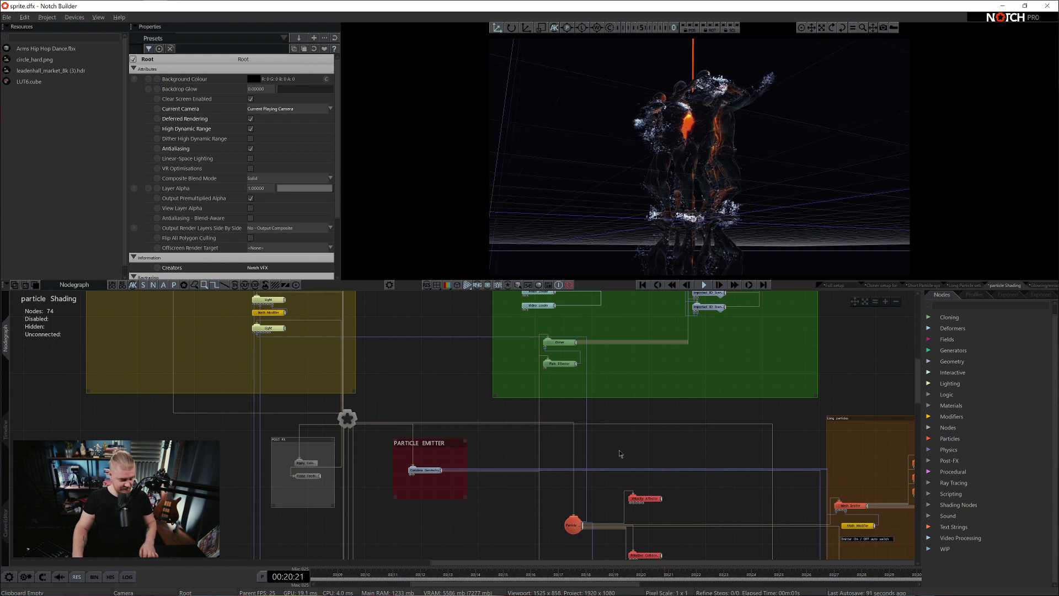
{"action": "mouse_move", "coordinate": [656, 438]}
{"action": "middle_mouse_down"}
{"action": "mouse_move", "coordinate": [588, 367]}
{"action": "mouse_move", "coordinate": [624, 398]}
{"action": "middle_mouse_up"}
{"action": "scroll", "coordinate": [635, 394], "scroll_direction": "up", "scroll_amount": 2}
{"action": "scroll", "coordinate": [701, 372], "scroll_direction": "up", "scroll_amount": 1}
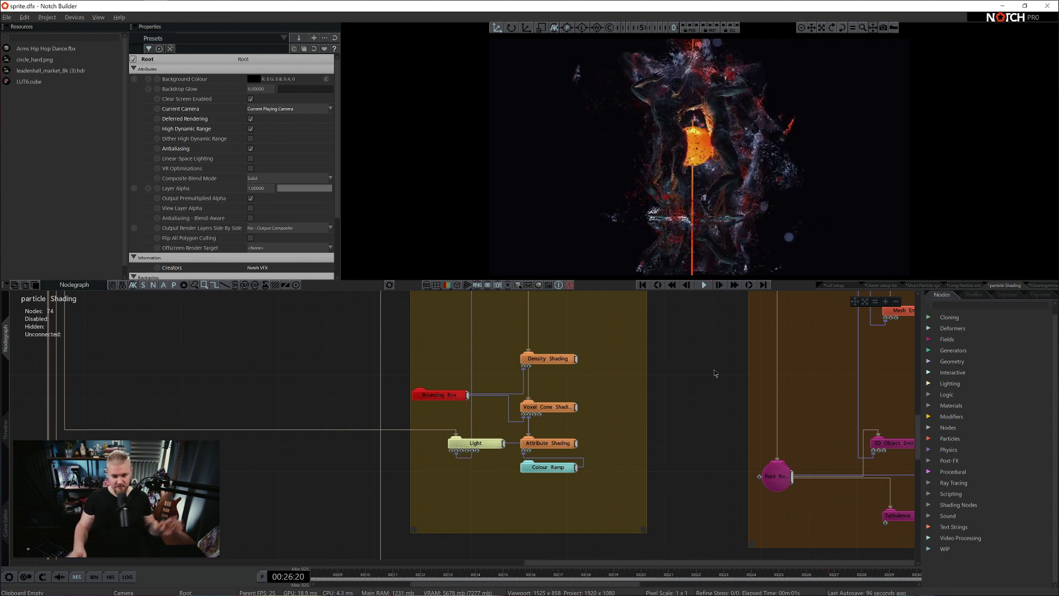
Disable the four marquee-selected shading nodes, then the Life Colour Shading node, with Ctrl+1.
{"action": "left_click_drag", "start_coordinate": [600, 347], "coordinate": [561, 488]}
{"action": "key", "text": "ctrl+1"}
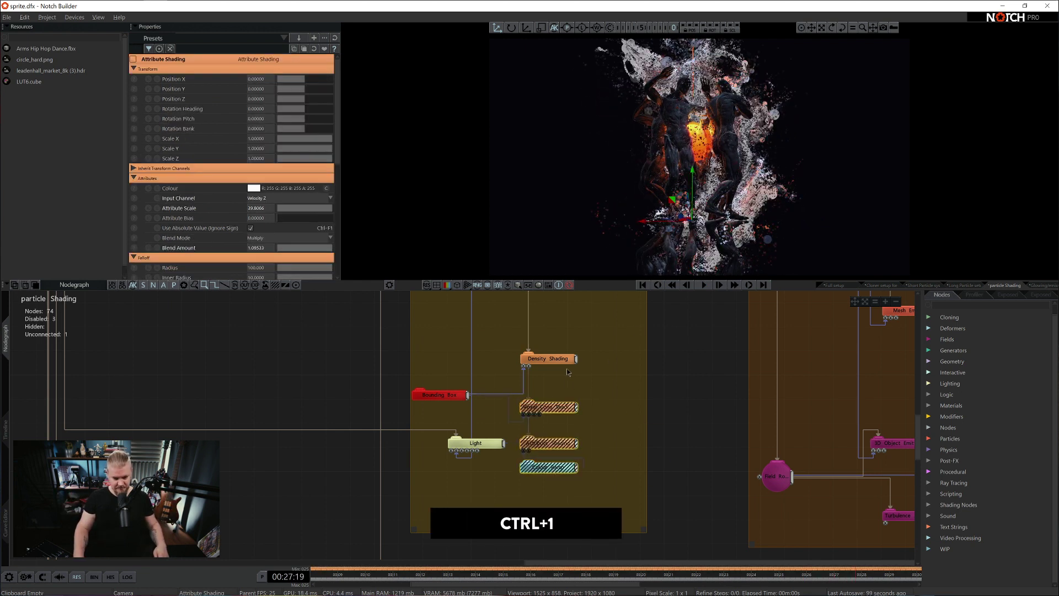
{"action": "left_click", "coordinate": [598, 376]}
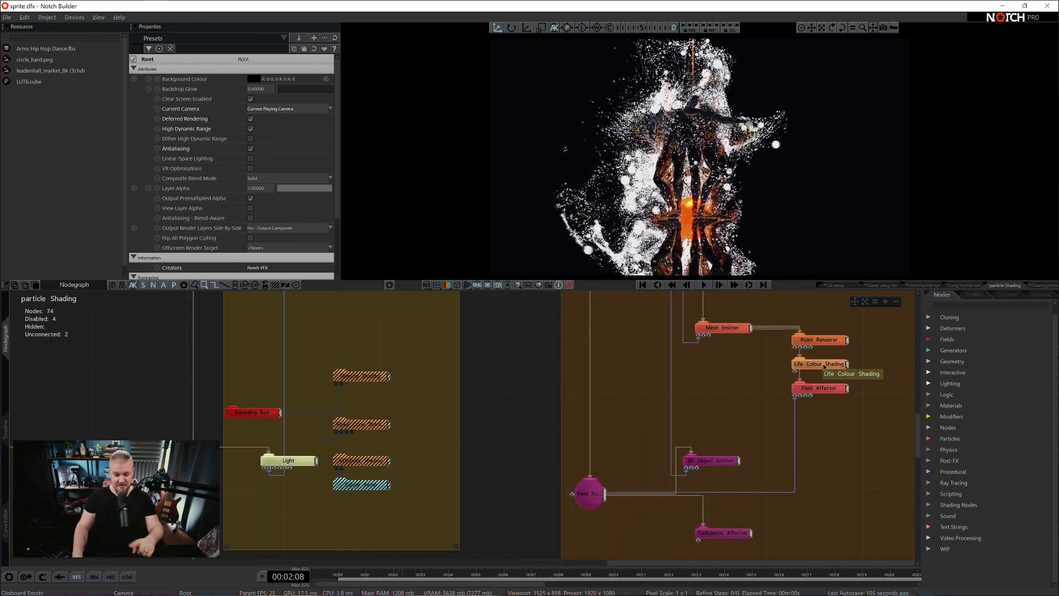
{"action": "left_click", "coordinate": [819, 364]}
{"action": "key", "text": "ctrl+1"}
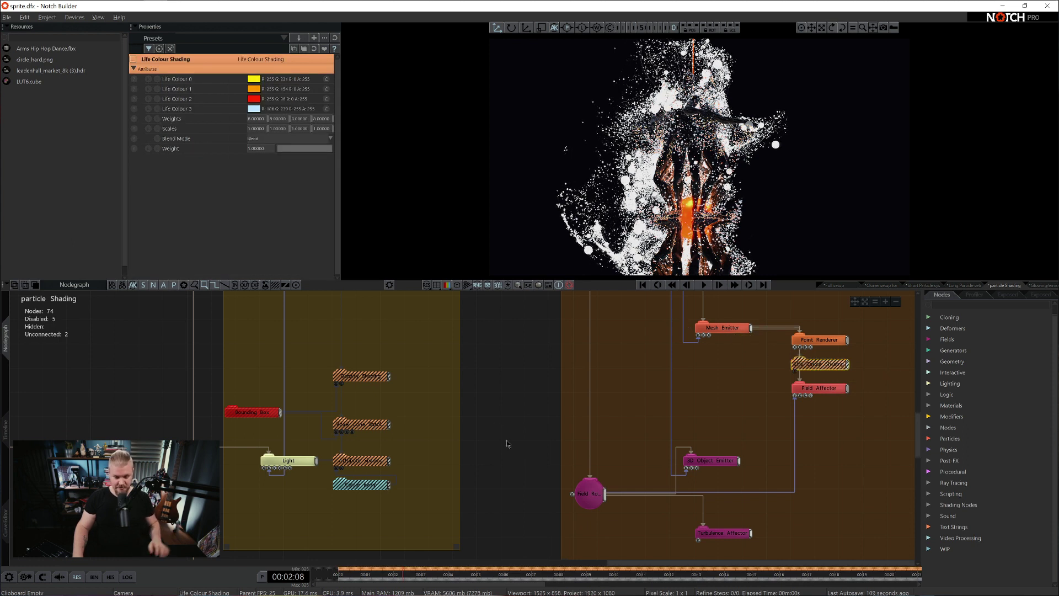
{"action": "left_click", "coordinate": [507, 444]}
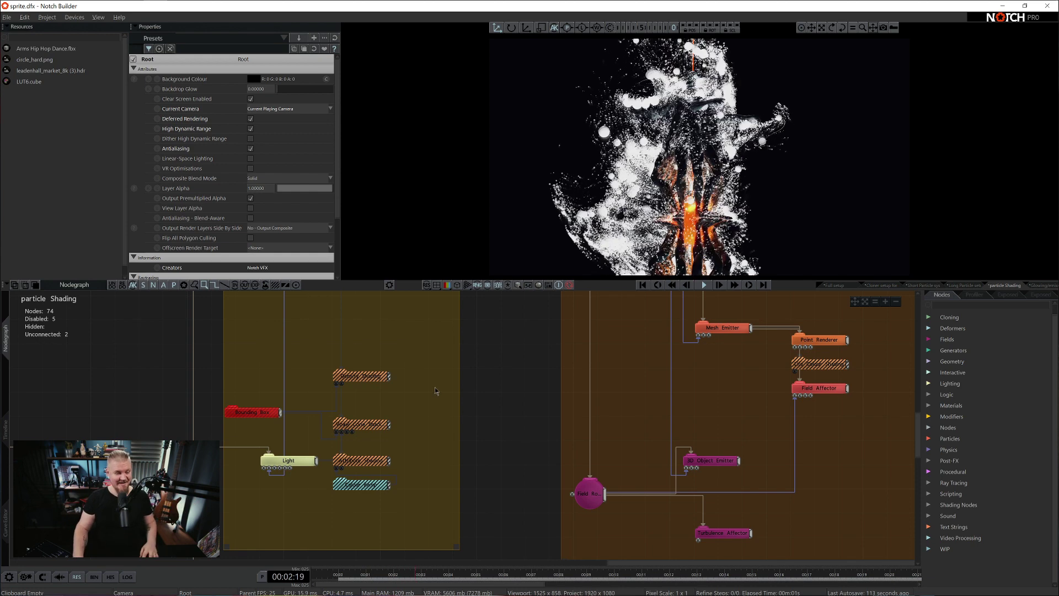
Re-enable Density Shading, then show the Bounding Box settings (Position Y 1.21105, Scale 1.89671).
{"action": "middle_click_drag", "start_coordinate": [443, 382], "coordinate": [535, 380]}
{"action": "left_click", "coordinate": [465, 376]}
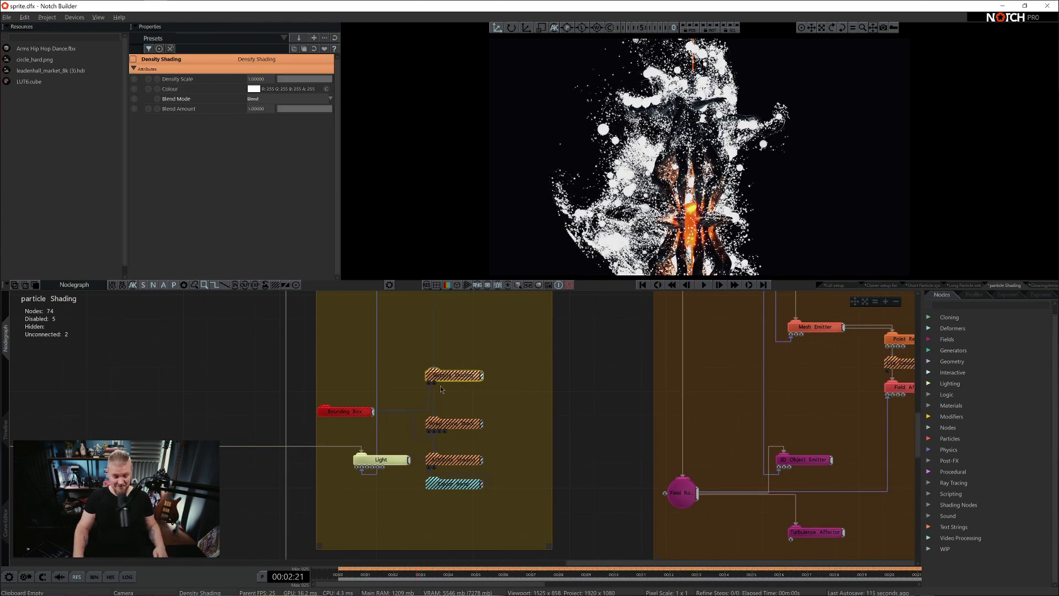
{"action": "key", "text": "e"}
{"action": "left_click", "coordinate": [340, 411]}
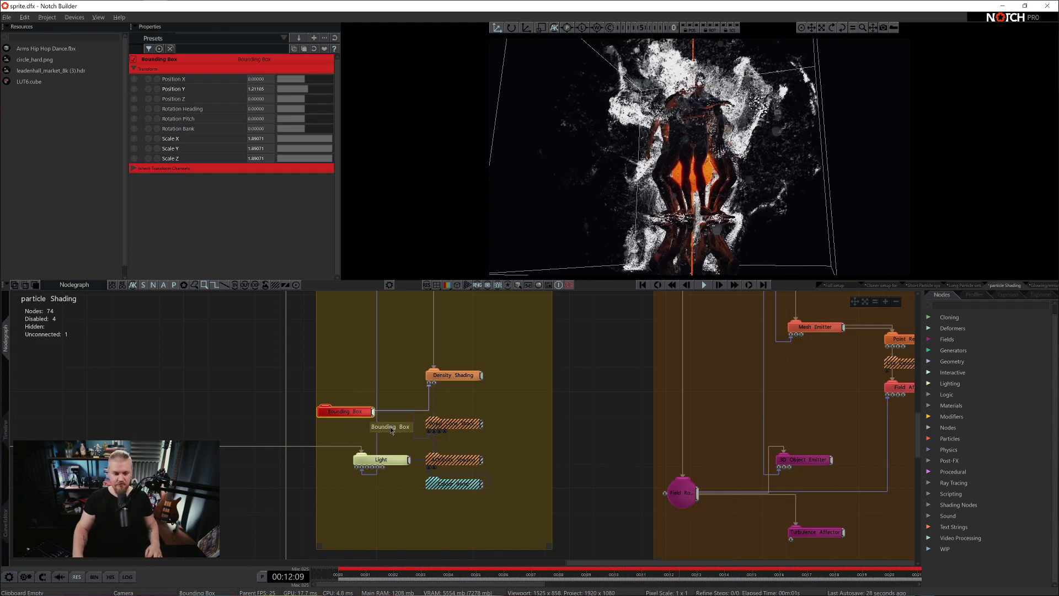
Enable Voxel Cone Shading, disable Density Shading, and view the Voxel Cone Shading settings.
{"action": "left_click", "coordinate": [461, 423]}
{"action": "key", "text": "d"}
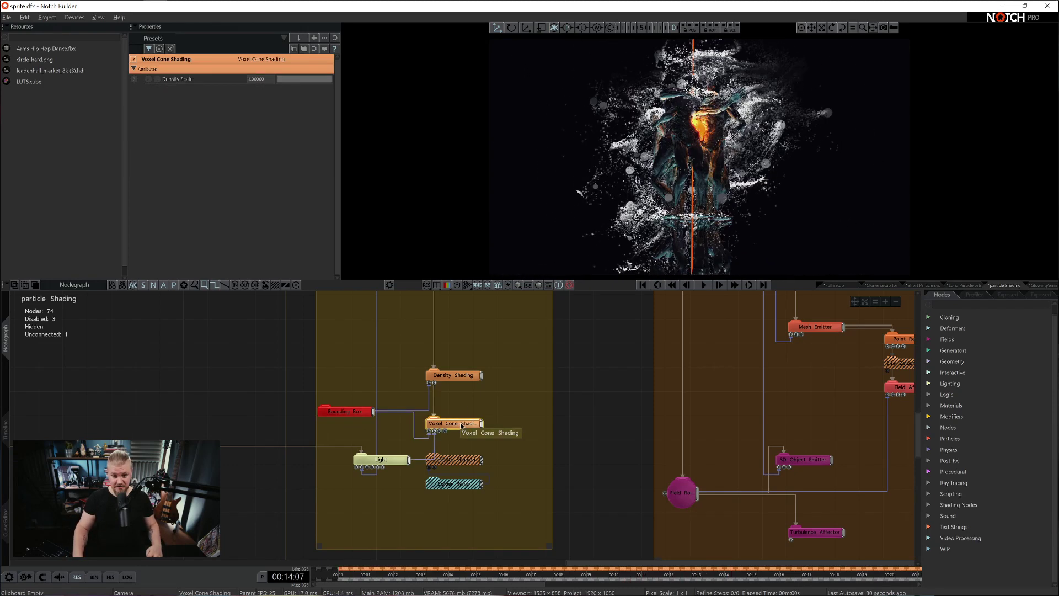
{"action": "left_click", "coordinate": [462, 380]}
{"action": "key", "text": "d"}
{"action": "left_click", "coordinate": [473, 424]}
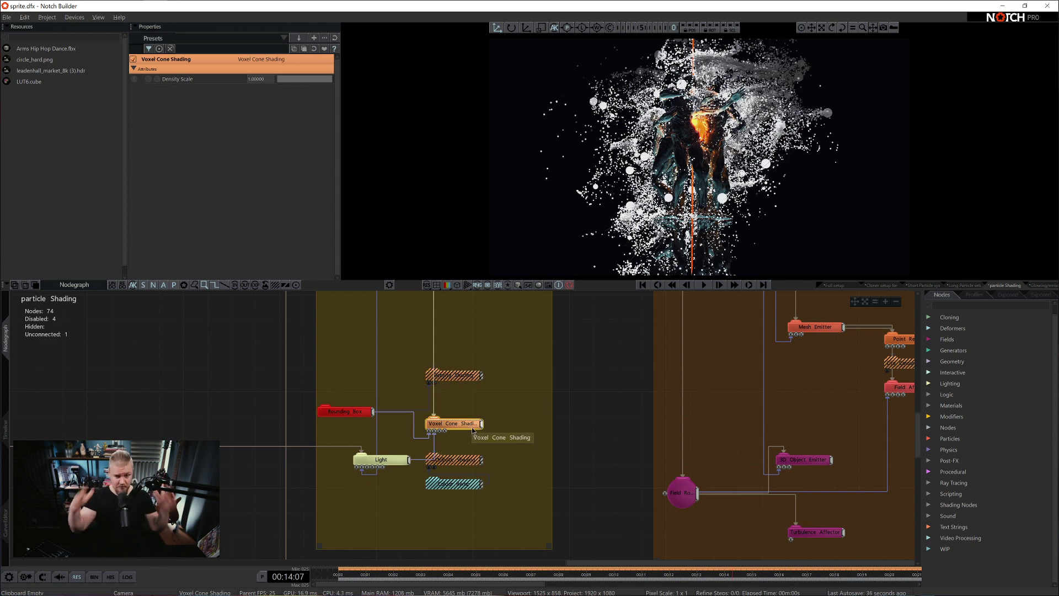
Move the Bounding Box and Light nodes left and centre the spot light over the particles at X≈0.
{"action": "left_click_drag", "start_coordinate": [711, 155], "coordinate": [738, 154]}
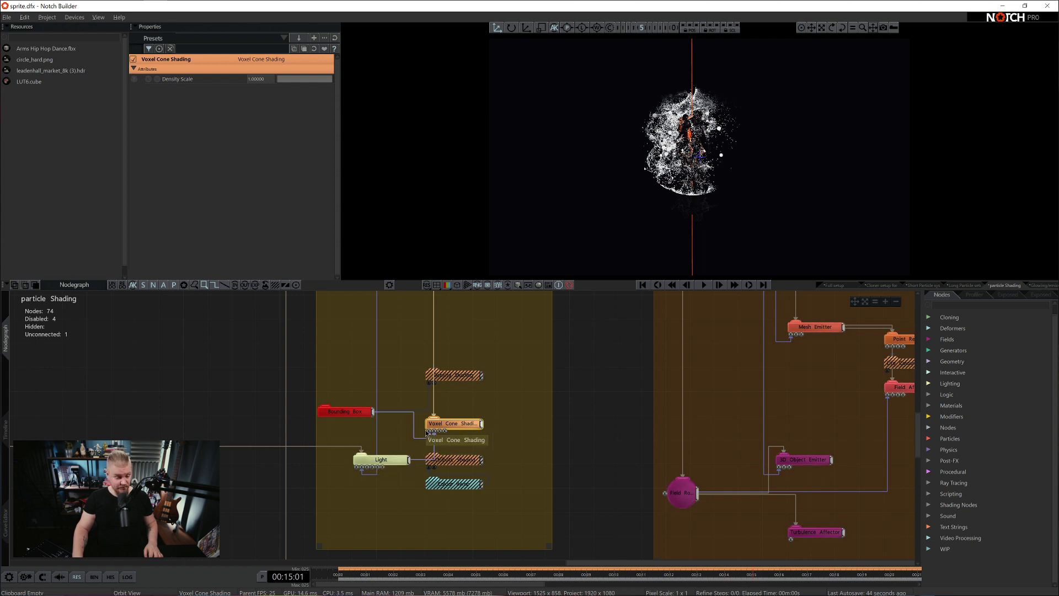
{"action": "left_click_drag", "start_coordinate": [346, 413], "coordinate": [319, 400]}
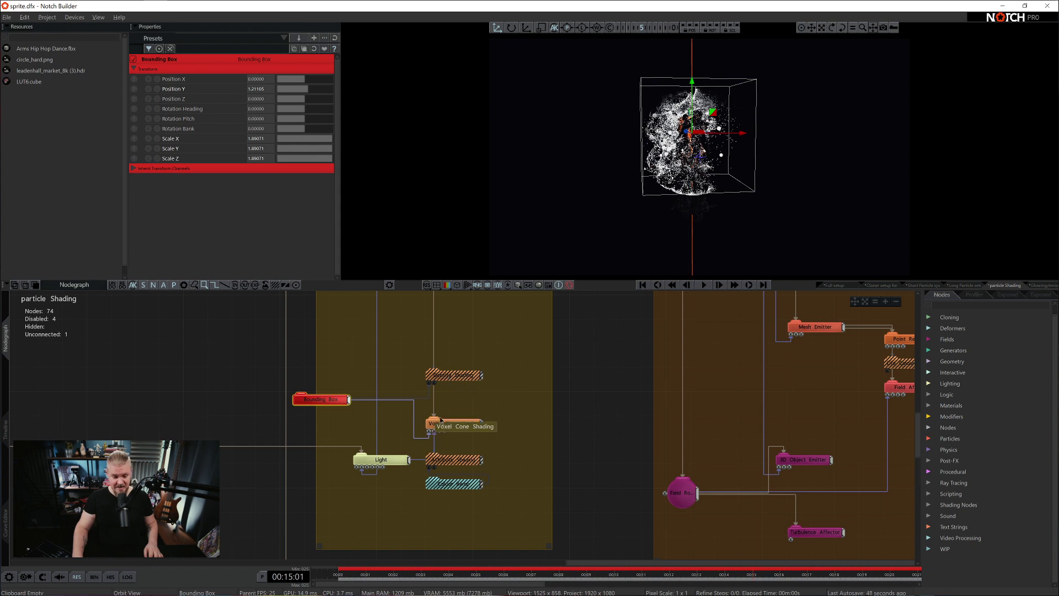
{"action": "left_click_drag", "start_coordinate": [365, 463], "coordinate": [331, 462]}
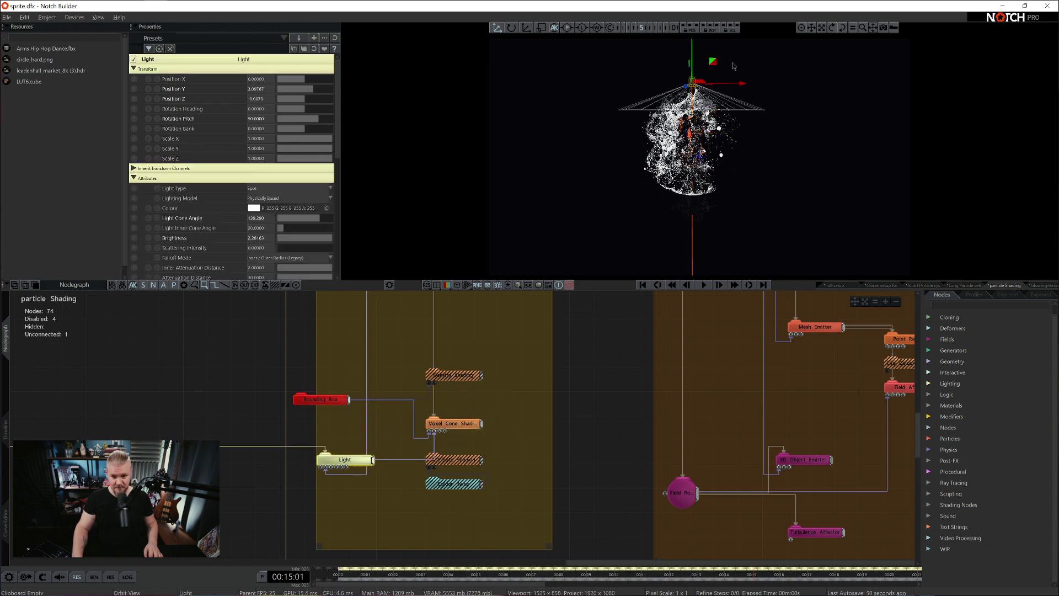
{"action": "left_click_drag", "start_coordinate": [553, 82], "coordinate": [692, 77]}
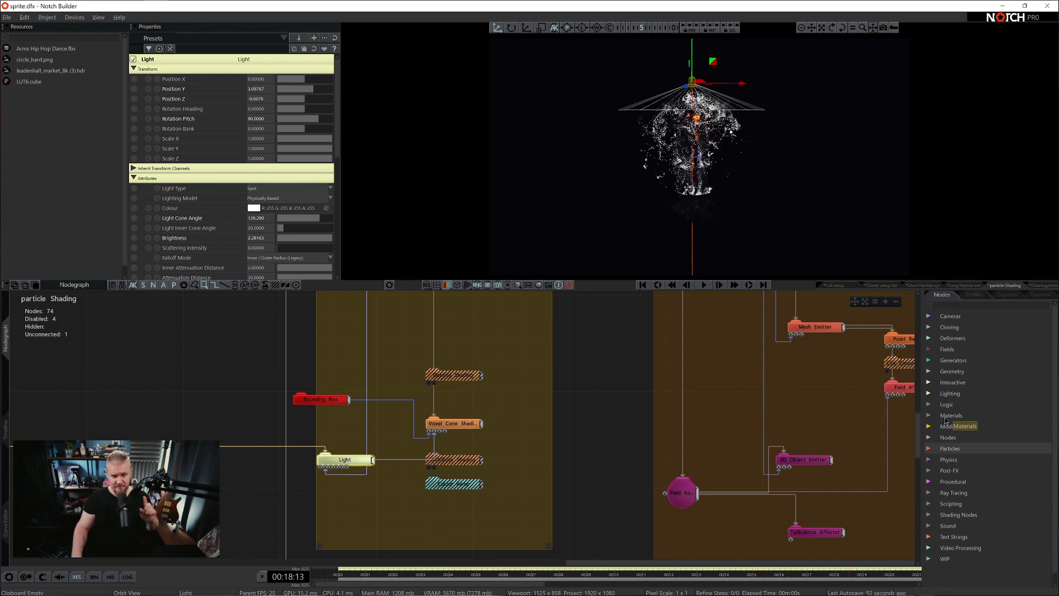
Add a Lighting node from Particles > Shading and place it beside Voxel Cone Shading.
{"action": "scroll", "coordinate": [959, 424], "scroll_direction": "down", "scroll_amount": 1}
{"action": "left_click", "coordinate": [928, 439]}
{"action": "scroll", "coordinate": [932, 442], "scroll_direction": "down", "scroll_amount": 5}
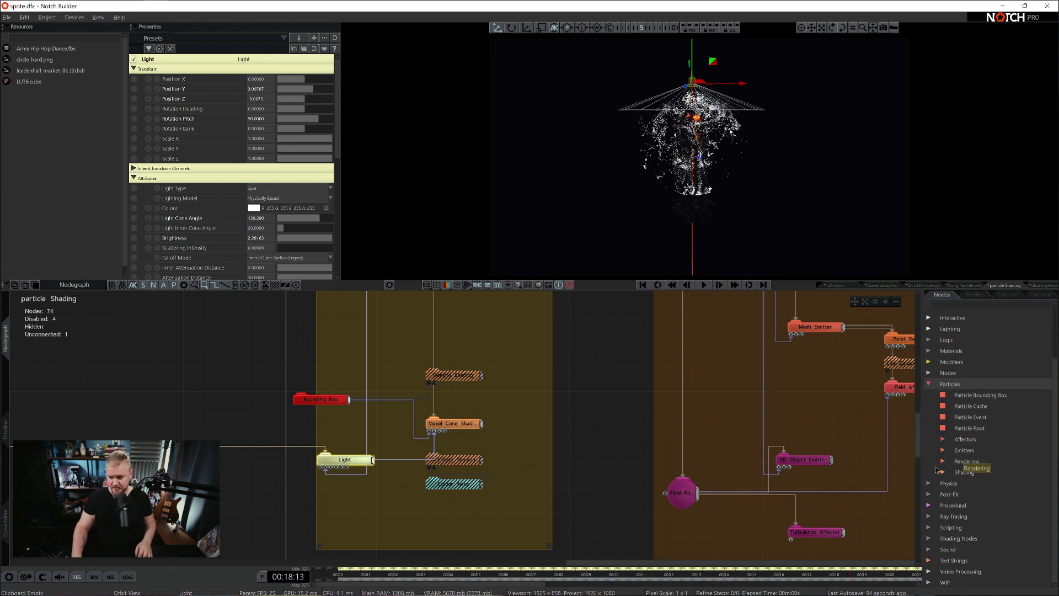
{"action": "left_click", "coordinate": [942, 472]}
{"action": "scroll", "coordinate": [957, 474], "scroll_direction": "down", "scroll_amount": 5}
{"action": "left_click_drag", "start_coordinate": [980, 471], "coordinate": [585, 419]}
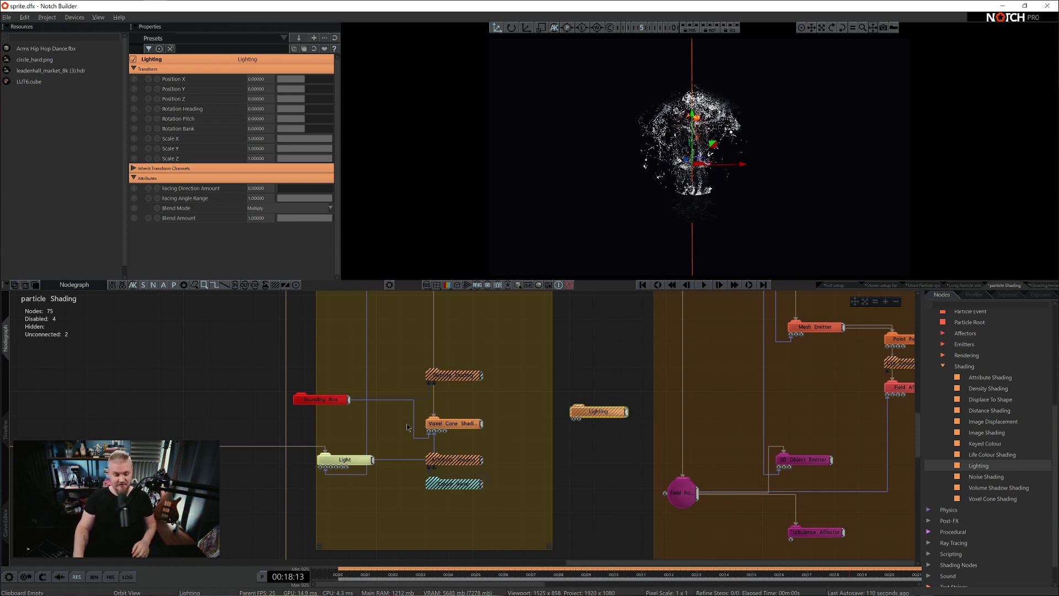
{"action": "left_click_drag", "start_coordinate": [583, 415], "coordinate": [500, 426]}
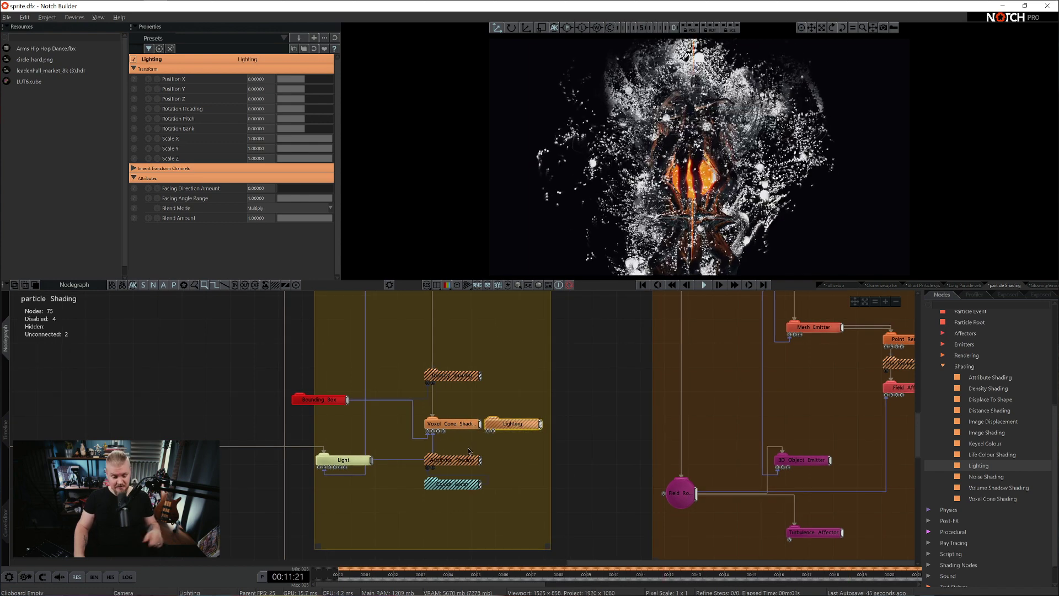
Enable Attribute Shading and wire the Colour Ramp into it.
{"action": "left_click", "coordinate": [467, 458]}
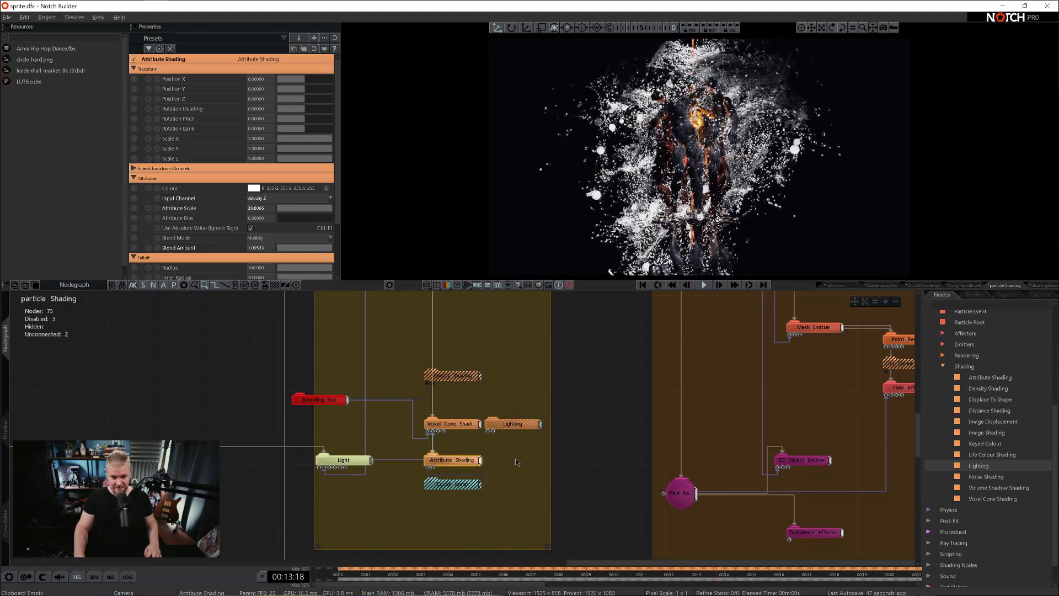
{"action": "left_click", "coordinate": [462, 486]}
{"action": "left_click_drag", "start_coordinate": [480, 484], "coordinate": [430, 467]}
{"action": "middle_click_drag", "start_coordinate": [510, 481], "coordinate": [533, 453]}
Disable both the Density Shading and Voxel Cone Shading nodes.
{"action": "left_click", "coordinate": [480, 348]}
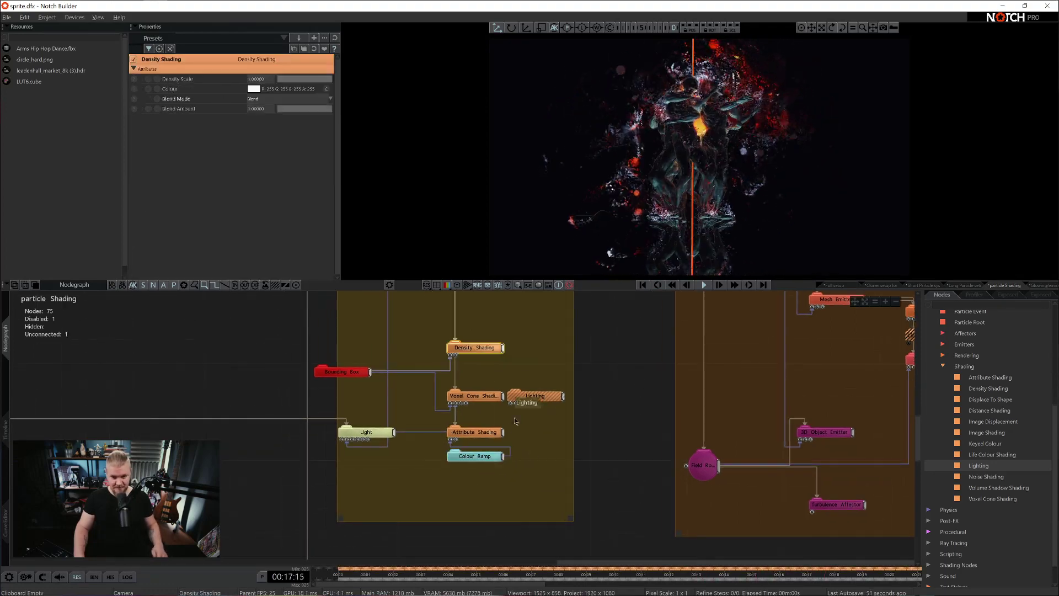
{"action": "left_click_drag", "start_coordinate": [436, 414], "coordinate": [506, 339]}
{"action": "key", "text": "d"}
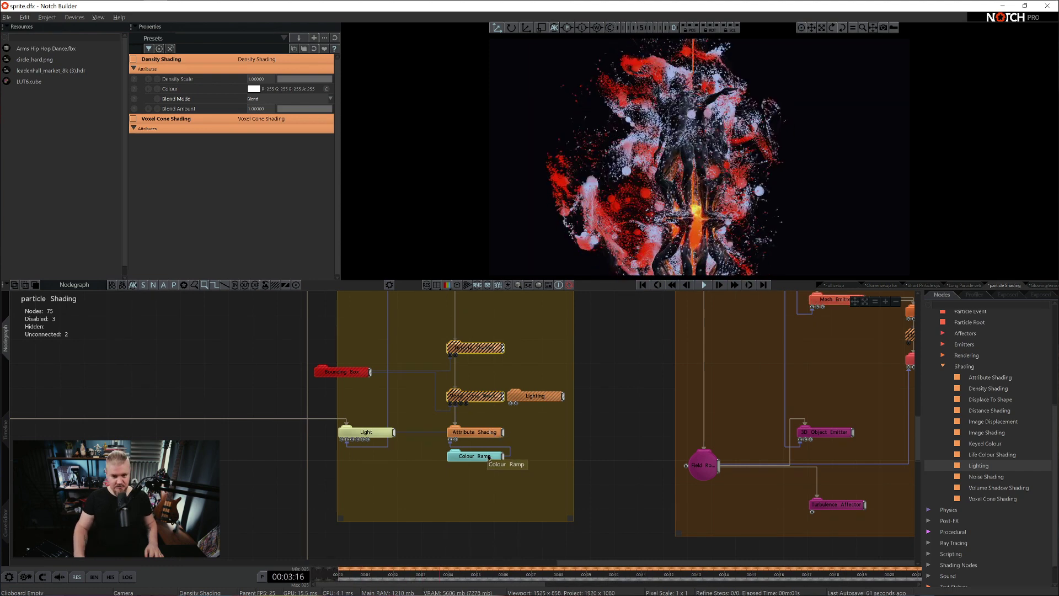
Keep Attribute Shading's Input Channel on Velocity Z and move the Colour Ramp node lower left.
{"action": "left_click", "coordinate": [474, 432]}
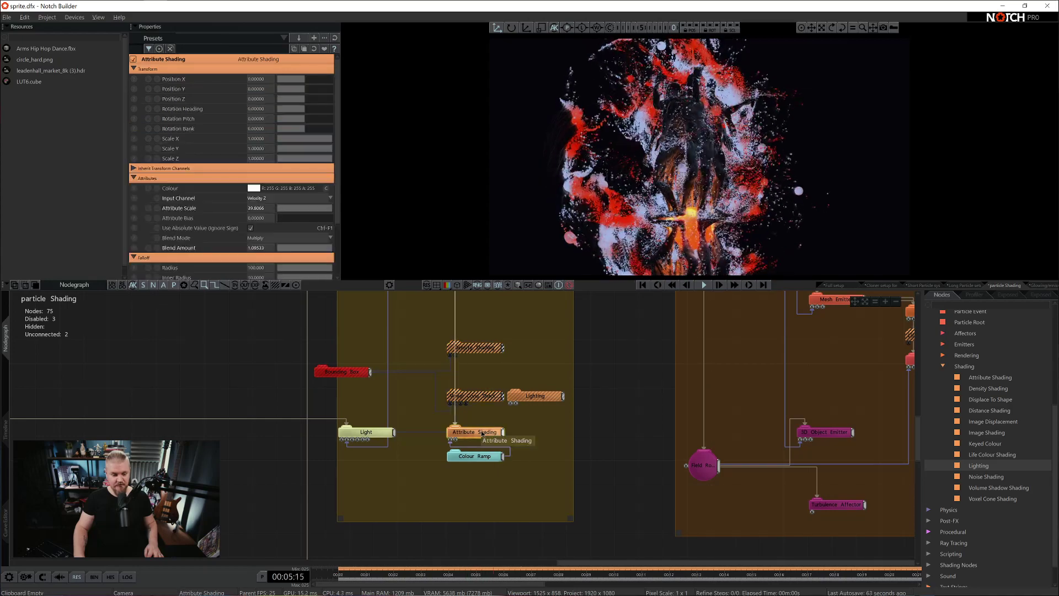
{"action": "left_click", "coordinate": [271, 198]}
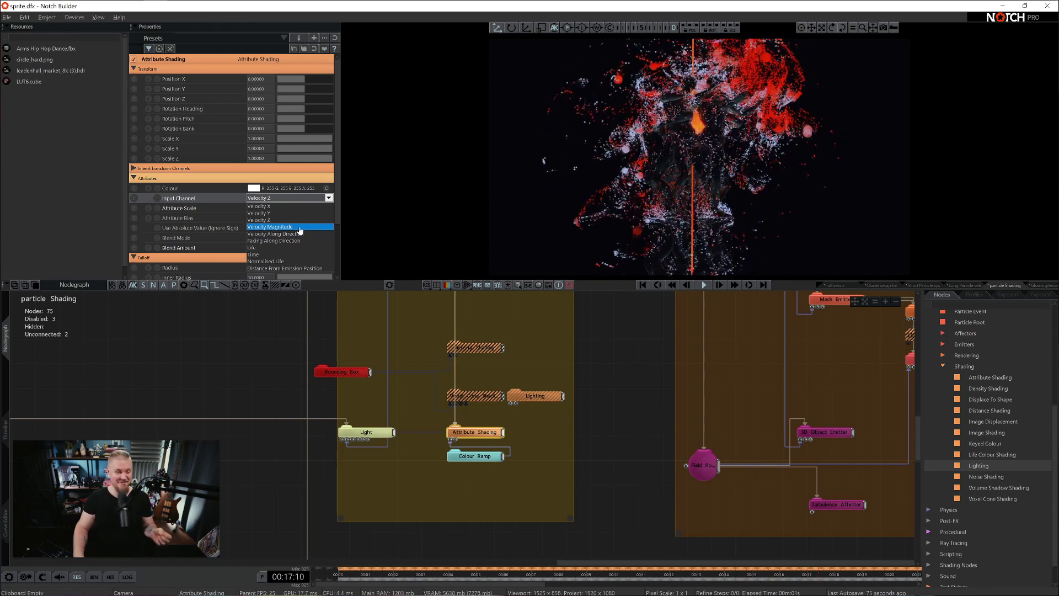
{"action": "left_click", "coordinate": [214, 208]}
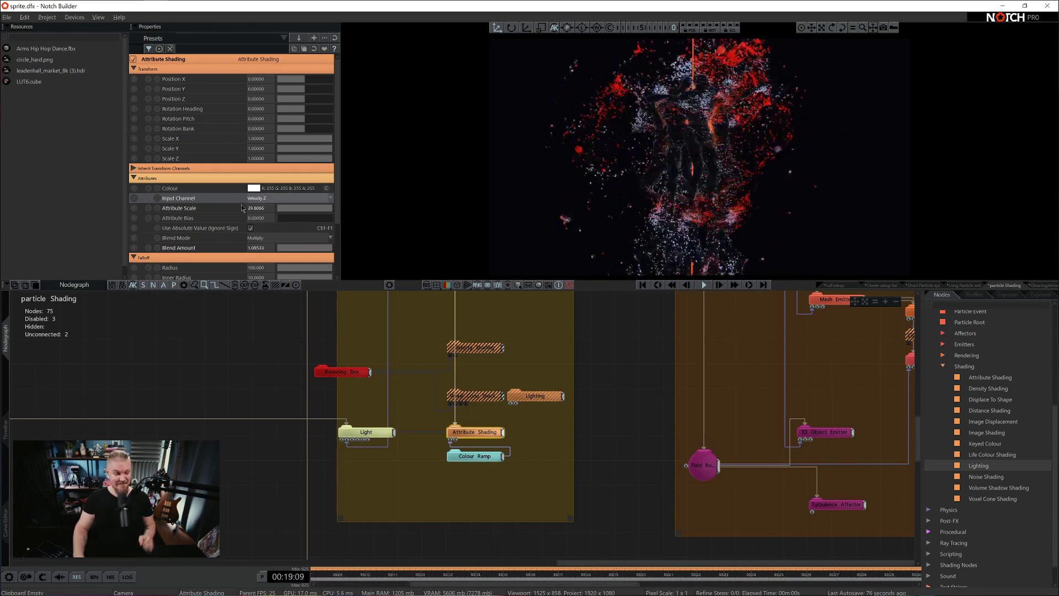
{"action": "scroll", "coordinate": [269, 207], "scroll_direction": "down", "scroll_amount": 2}
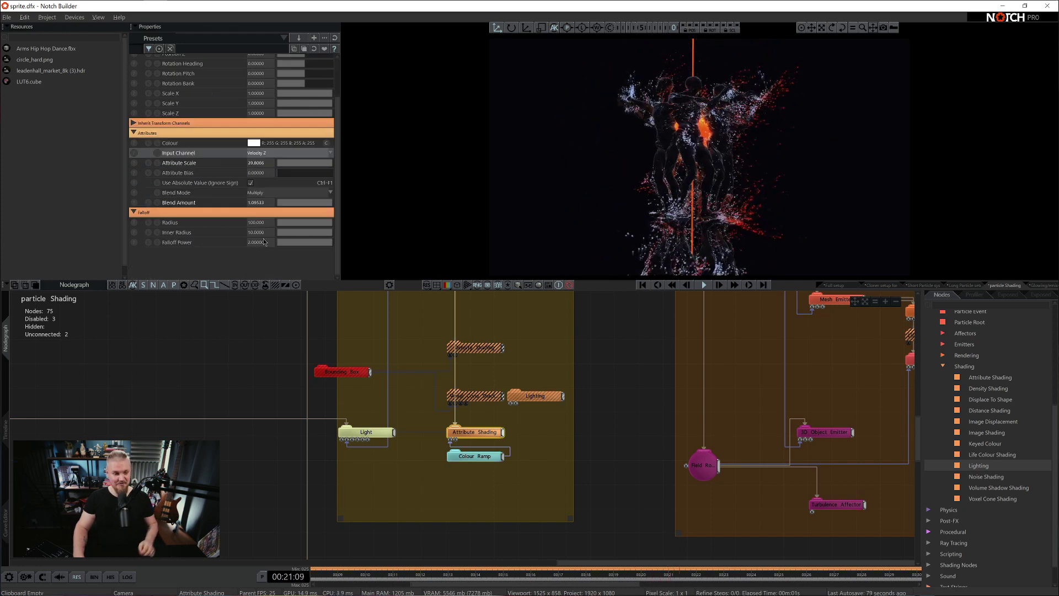
{"action": "left_click_drag", "start_coordinate": [463, 455], "coordinate": [414, 468]}
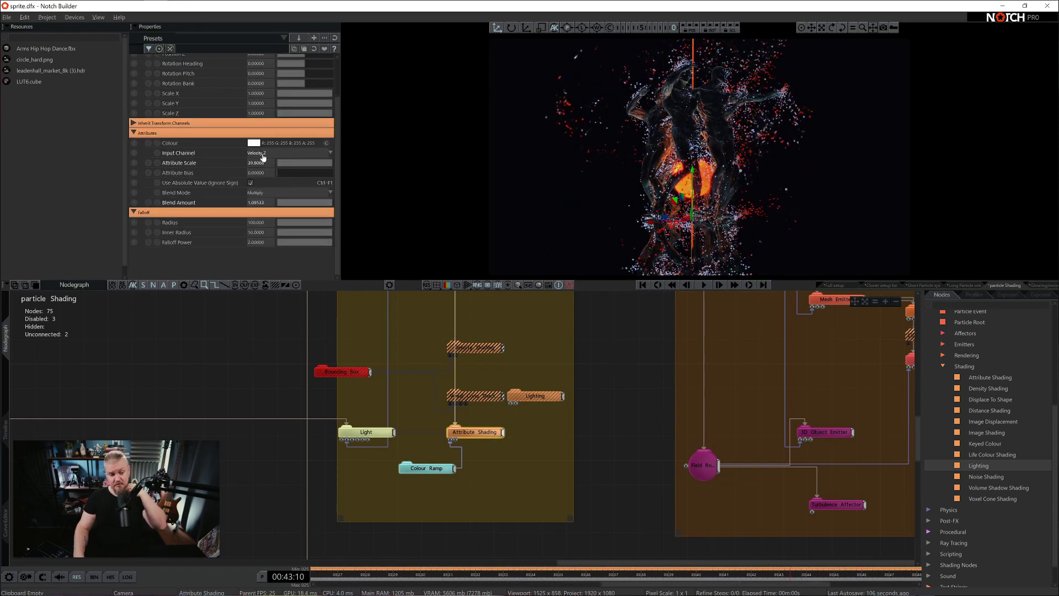
Review the Colour Ramp colours, then re-enable Density, Voxel Cone and Life Colour Shading.
{"action": "left_click", "coordinate": [426, 468]}
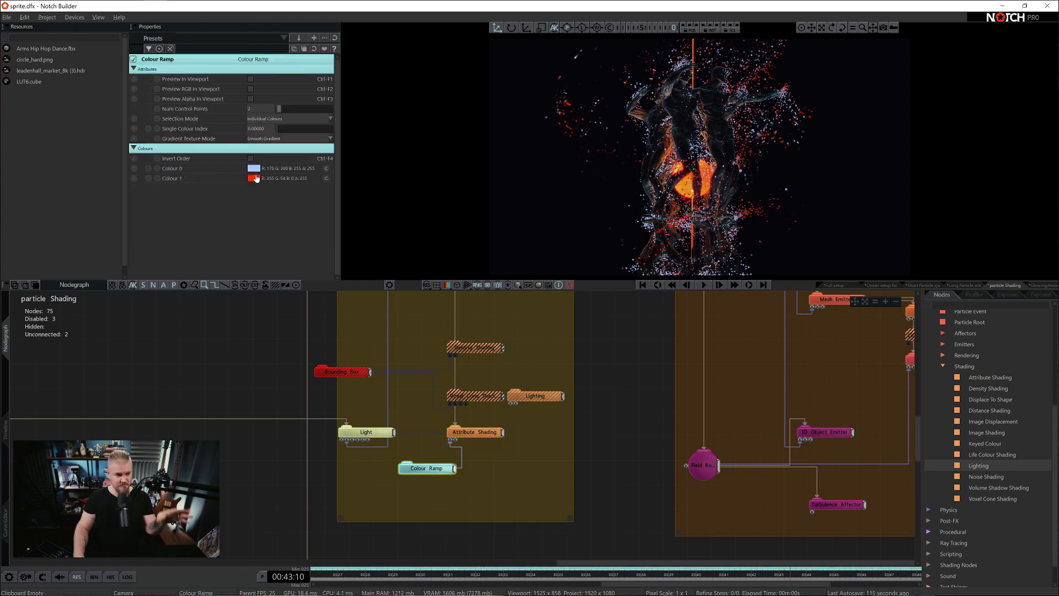
{"action": "left_click", "coordinate": [462, 428]}
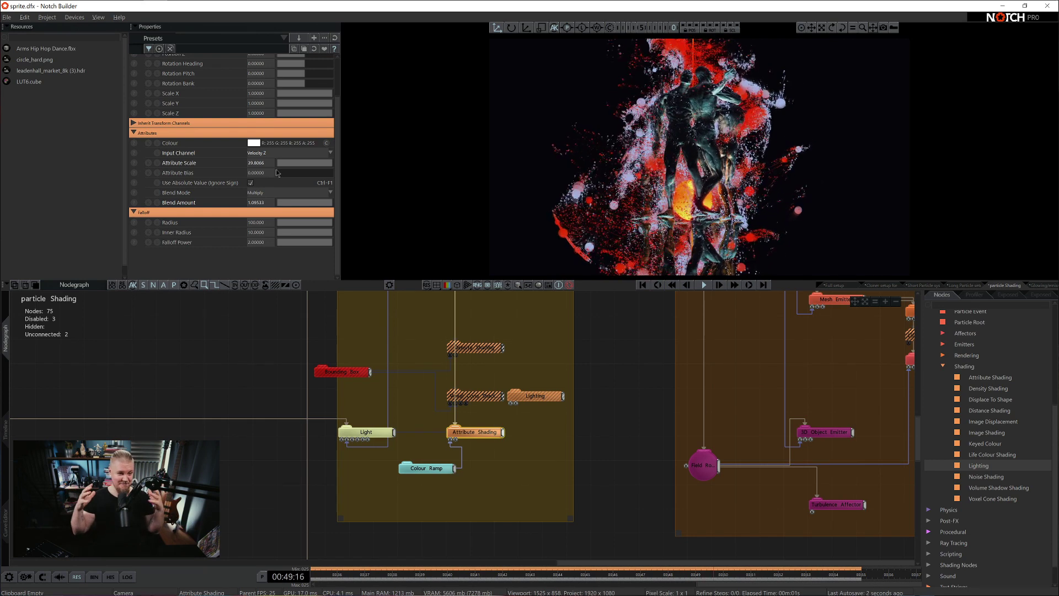
{"action": "left_click", "coordinate": [474, 348]}
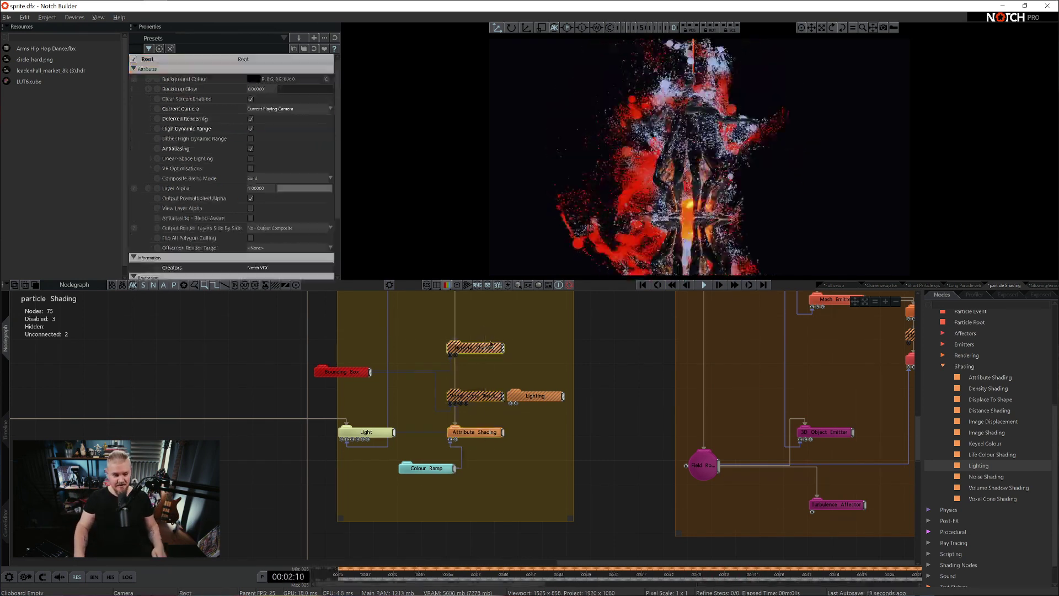
{"action": "key", "text": "e"}
{"action": "left_click", "coordinate": [484, 397]}
{"action": "key", "text": "e"}
{"action": "middle_click_drag", "start_coordinate": [607, 386], "coordinate": [488, 391]}
{"action": "left_click", "coordinate": [826, 339]}
{"action": "key", "text": "e"}
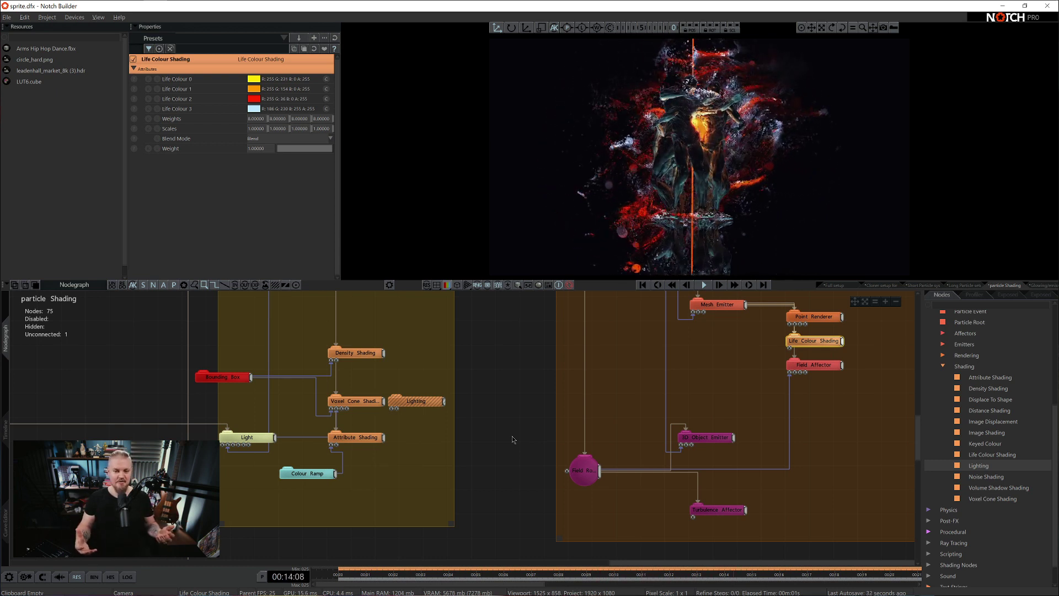
In the layer timeline, collapse particle Shading and open the Glowing/emissive spheres node graph.
{"action": "left_click", "coordinate": [7, 428]}
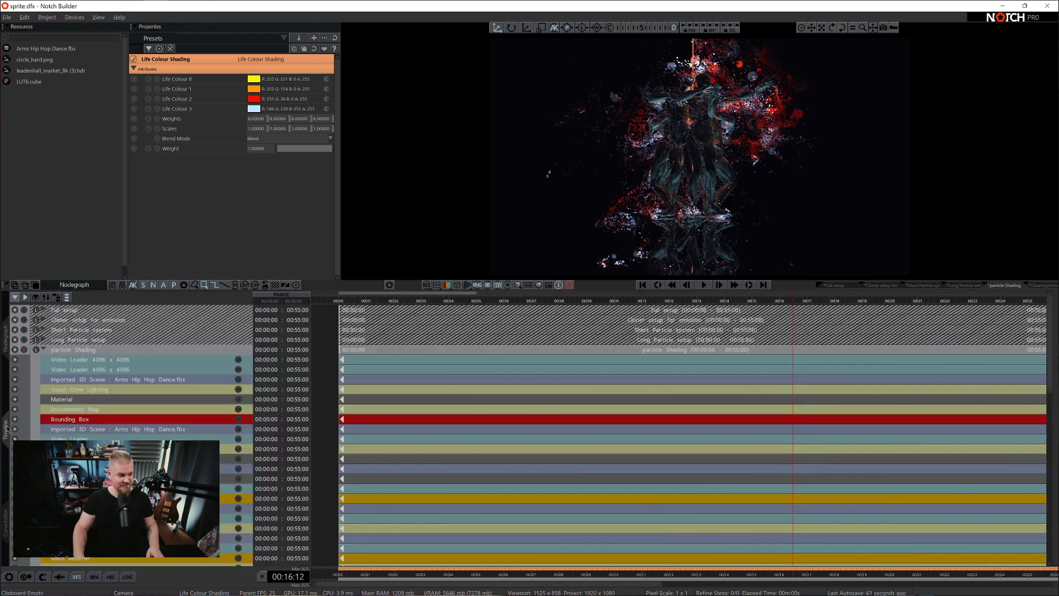
{"action": "left_click", "coordinate": [45, 351]}
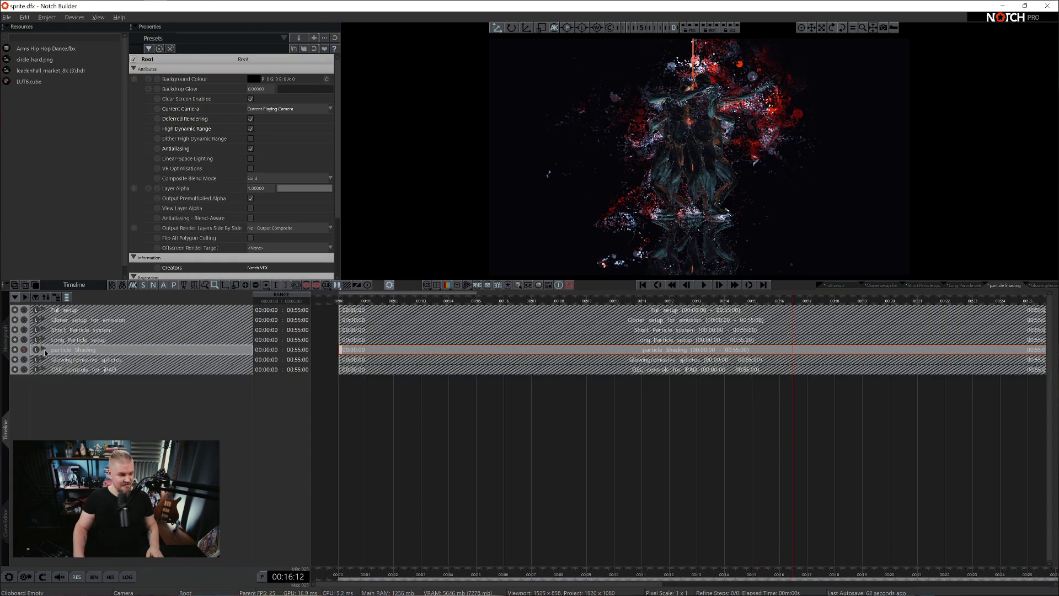
{"action": "double_click", "coordinate": [92, 361]}
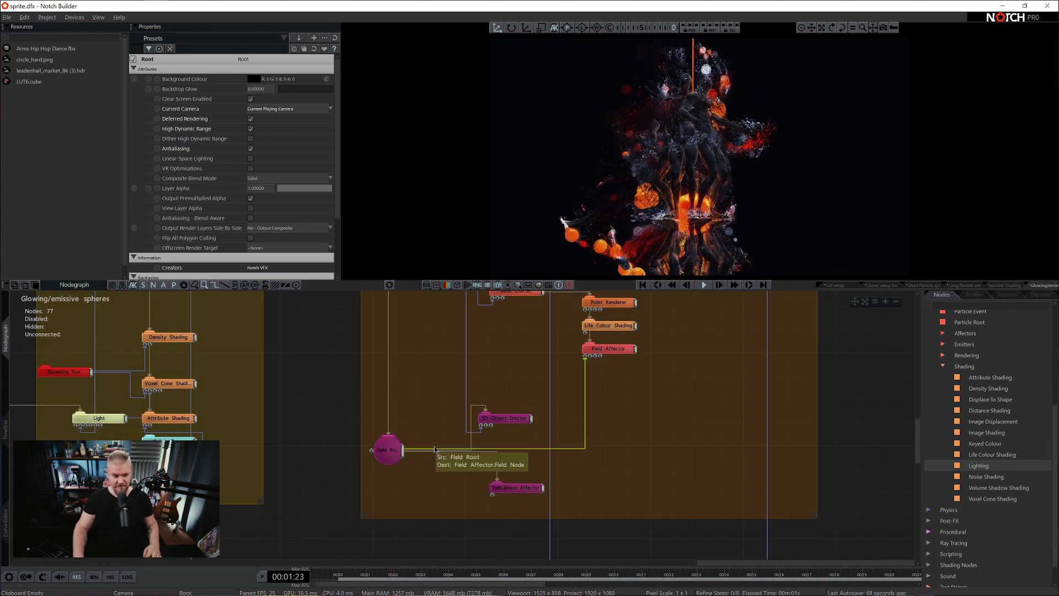
Pan and zoom the 77-node graph to bring the Glow Spheres group into view.
{"action": "scroll", "coordinate": [486, 438], "scroll_direction": "down", "scroll_amount": 2}
{"action": "middle_click_drag", "start_coordinate": [500, 435], "coordinate": [677, 409]}
{"action": "scroll", "coordinate": [677, 408], "scroll_direction": "down", "scroll_amount": 2}
{"action": "middle_click_drag", "start_coordinate": [508, 511], "coordinate": [563, 426]}
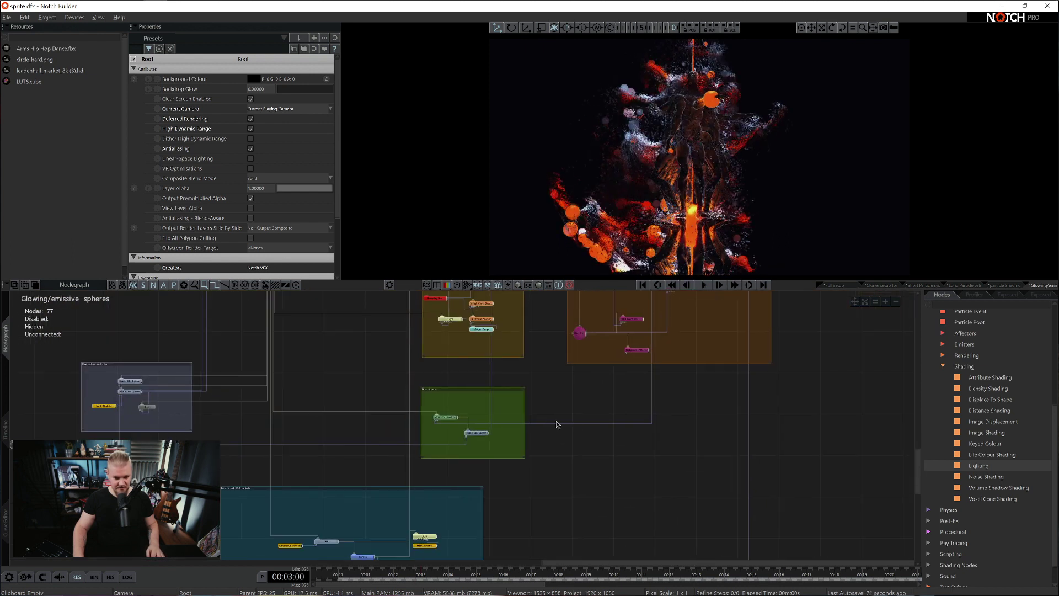
{"action": "middle_click_drag", "start_coordinate": [229, 445], "coordinate": [348, 407]}
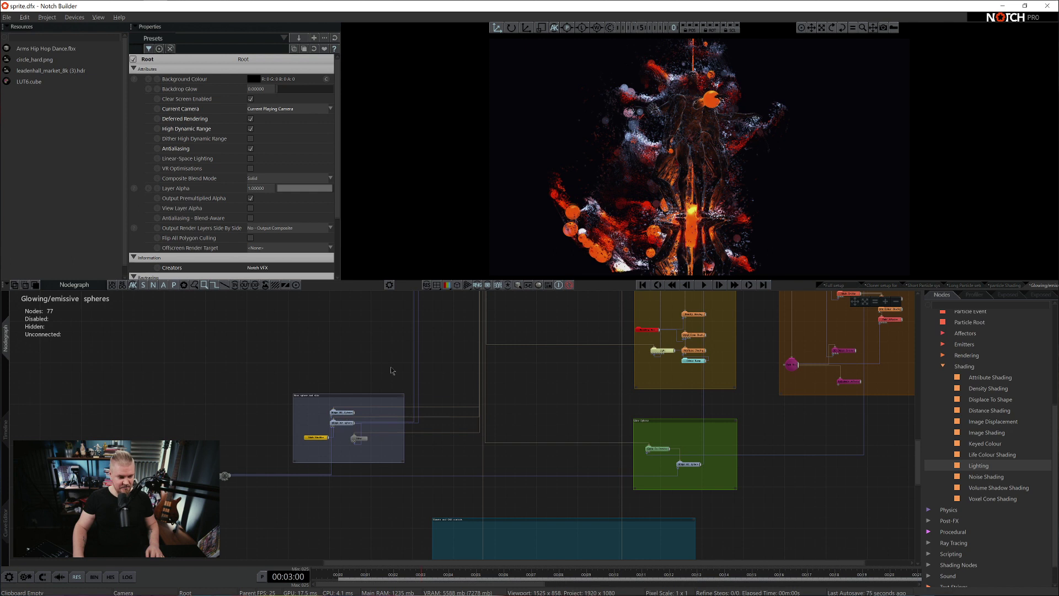
{"action": "middle_click_drag", "start_coordinate": [400, 346], "coordinate": [343, 554]}
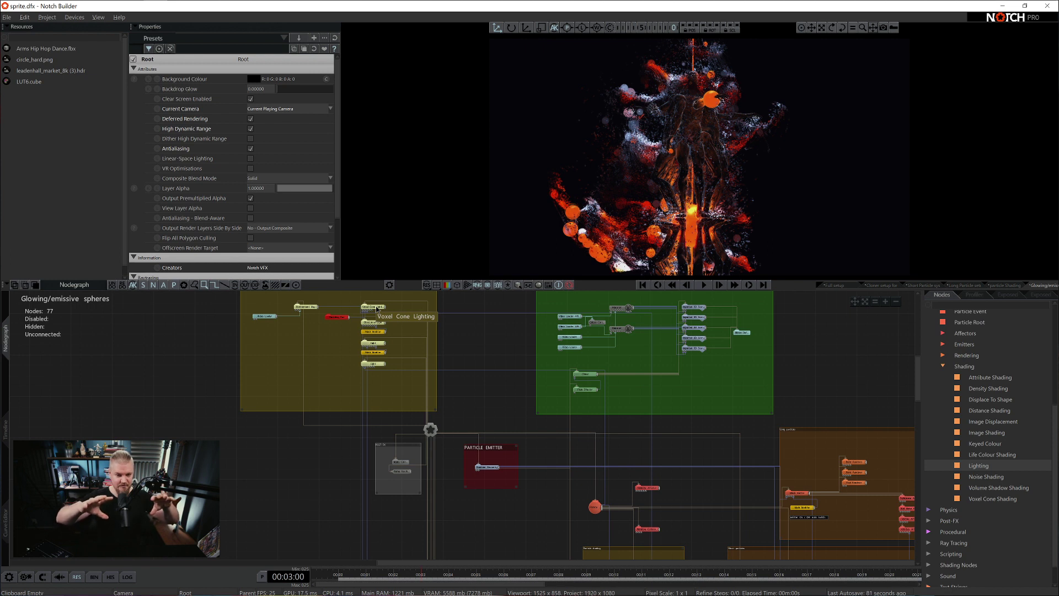
{"action": "middle_click_drag", "start_coordinate": [682, 447], "coordinate": [529, 155]}
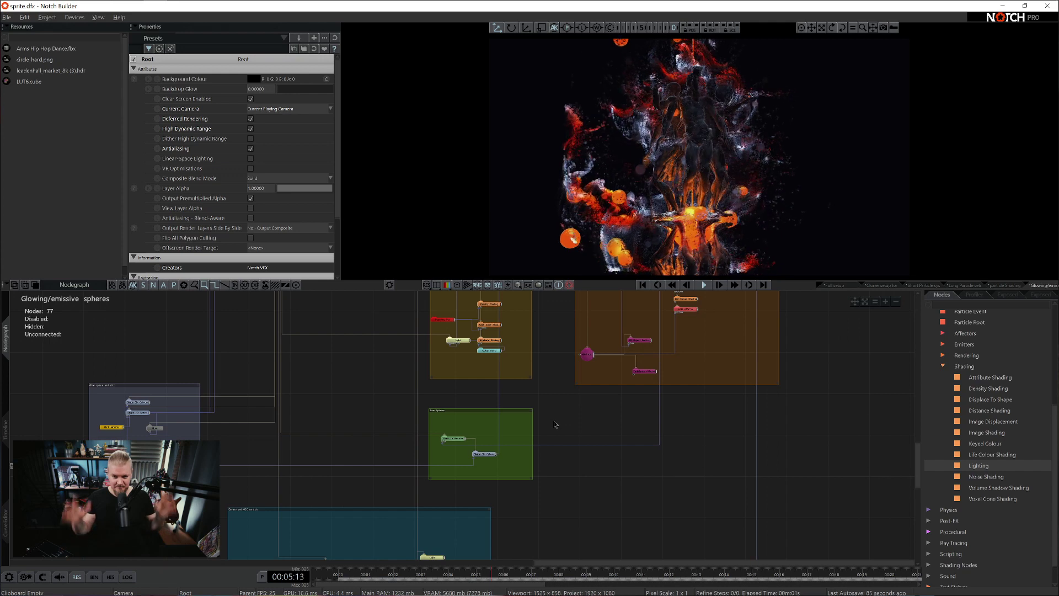
{"action": "scroll", "coordinate": [512, 469], "scroll_direction": "up", "scroll_amount": 2}
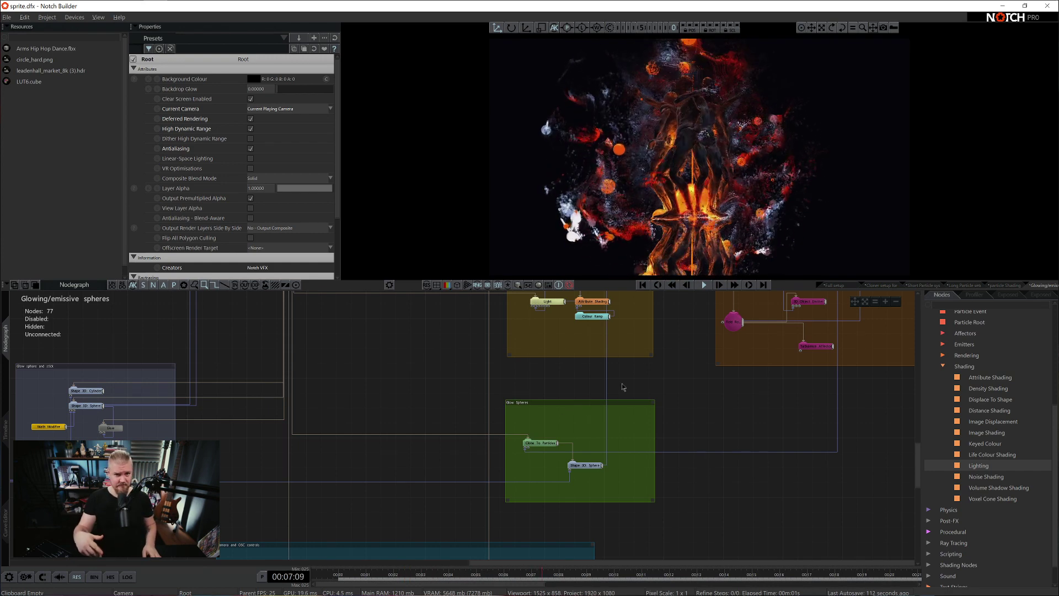
Inspect the Clone To Particles node and shift the Shape 3D Sphere node up-right.
{"action": "left_click", "coordinate": [541, 444]}
{"action": "left_click_drag", "start_coordinate": [594, 464], "coordinate": [615, 434]}
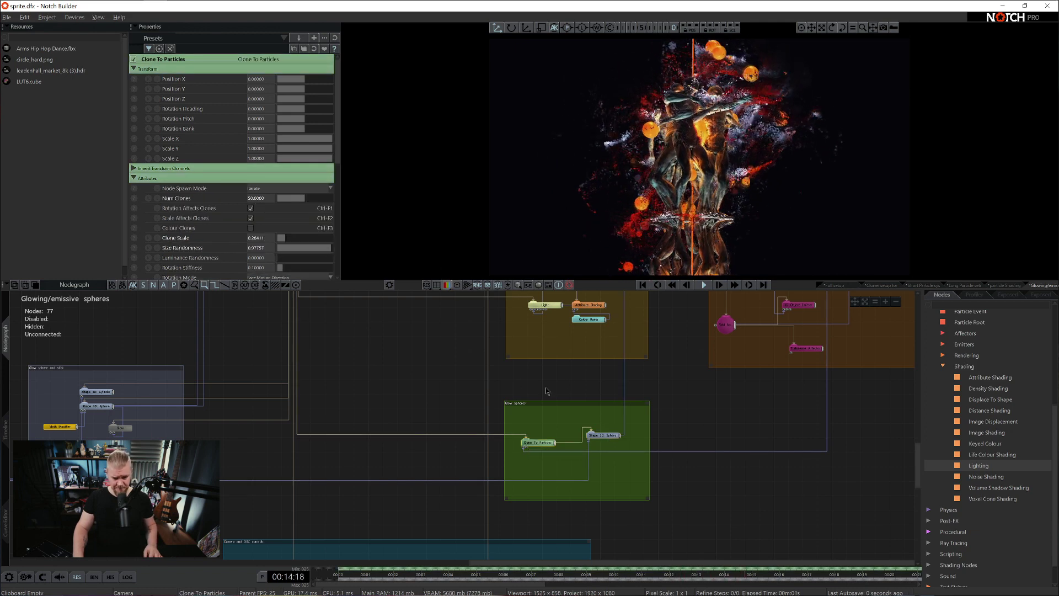
{"action": "middle_click_drag", "start_coordinate": [545, 419], "coordinate": [542, 482]}
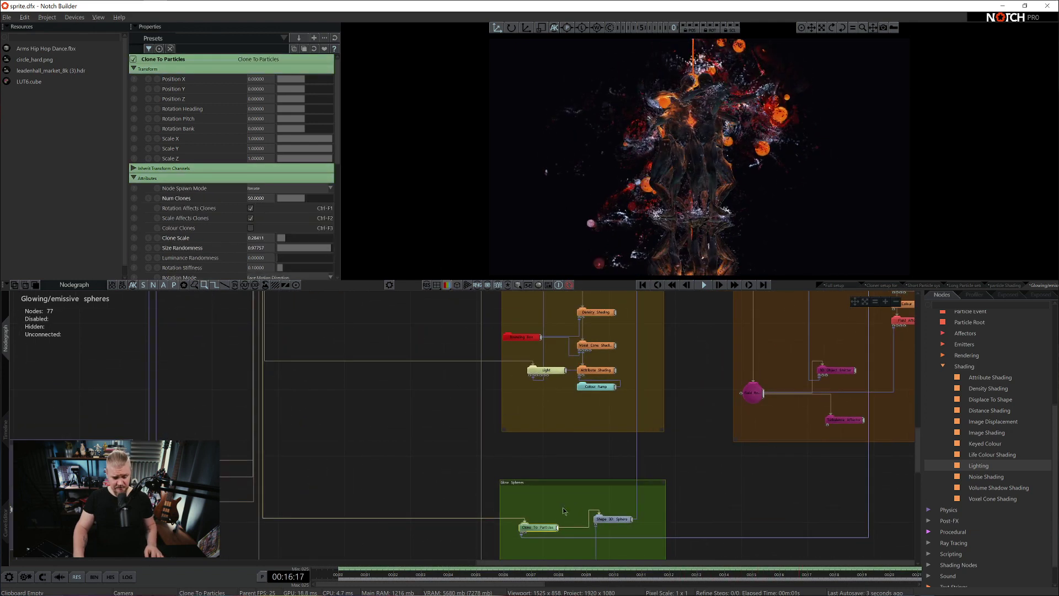
{"action": "scroll", "coordinate": [569, 456], "scroll_direction": "down", "scroll_amount": 3}
{"action": "scroll", "coordinate": [570, 453], "scroll_direction": "down", "scroll_amount": 2}
{"action": "middle_click_drag", "start_coordinate": [570, 453], "coordinate": [513, 463]}
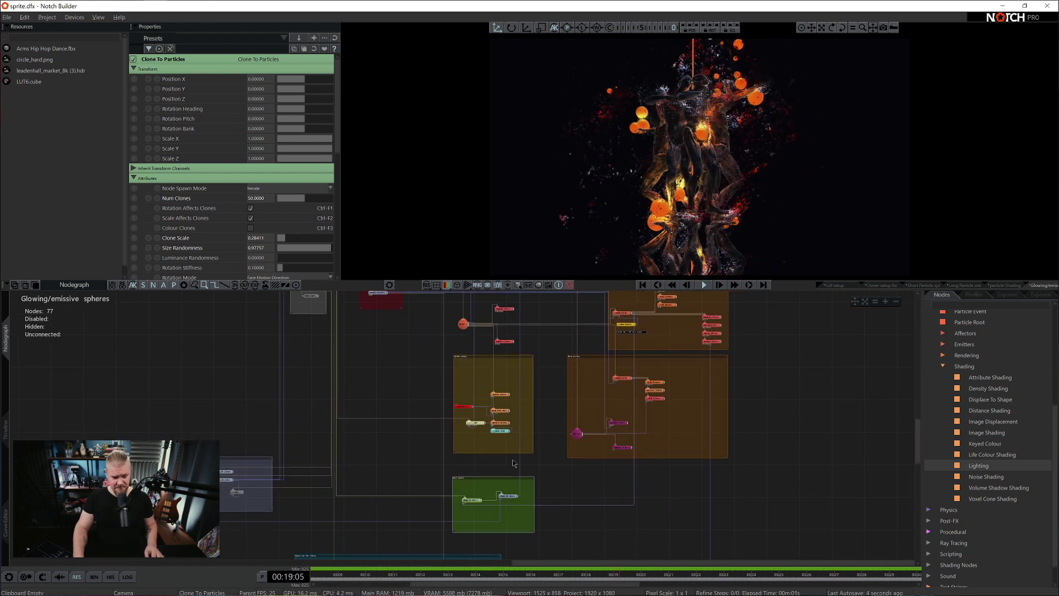
Check the Mesh Emitter and its material, then Frame Feedback (Previous Frame Feedback 0.31589, Blend).
{"action": "left_click", "coordinate": [624, 313]}
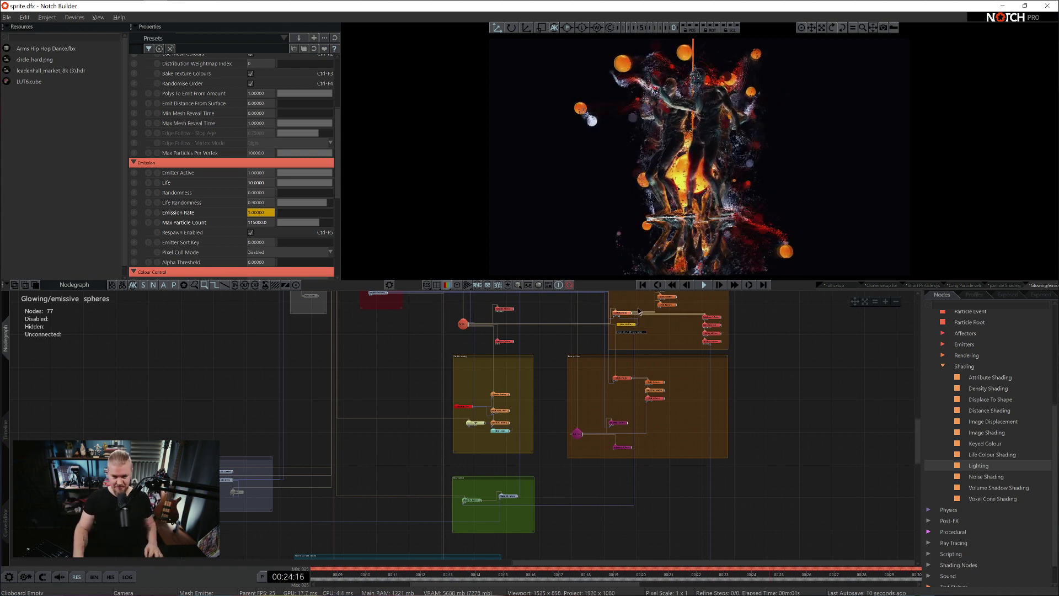
{"action": "left_click", "coordinate": [509, 495]}
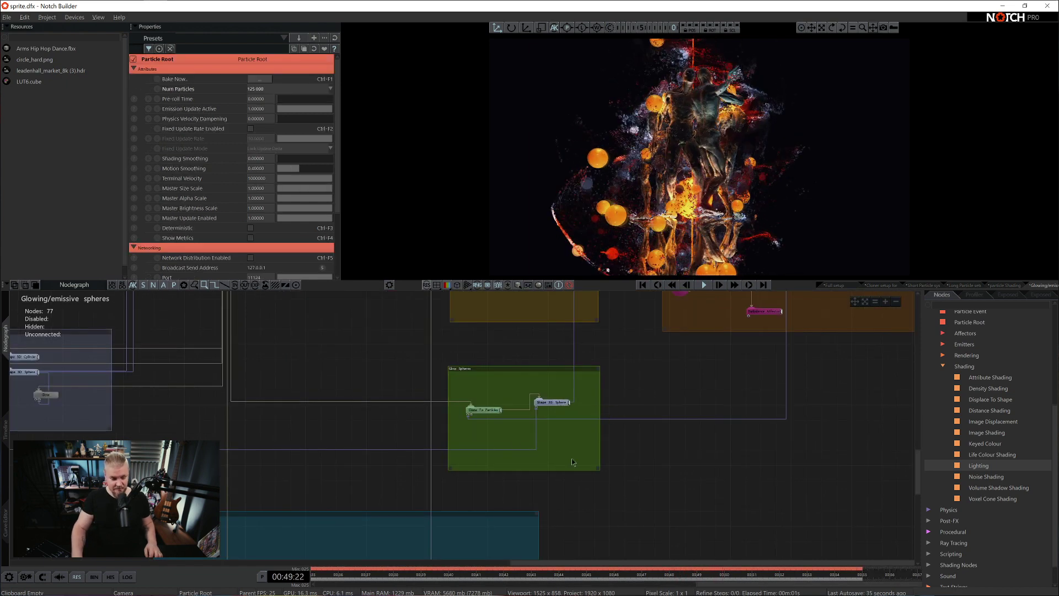
{"action": "middle_click_drag", "start_coordinate": [579, 425], "coordinate": [828, 440]}
{"action": "middle_click_drag", "start_coordinate": [717, 428], "coordinate": [495, 368]}
{"action": "left_click", "coordinate": [499, 347]}
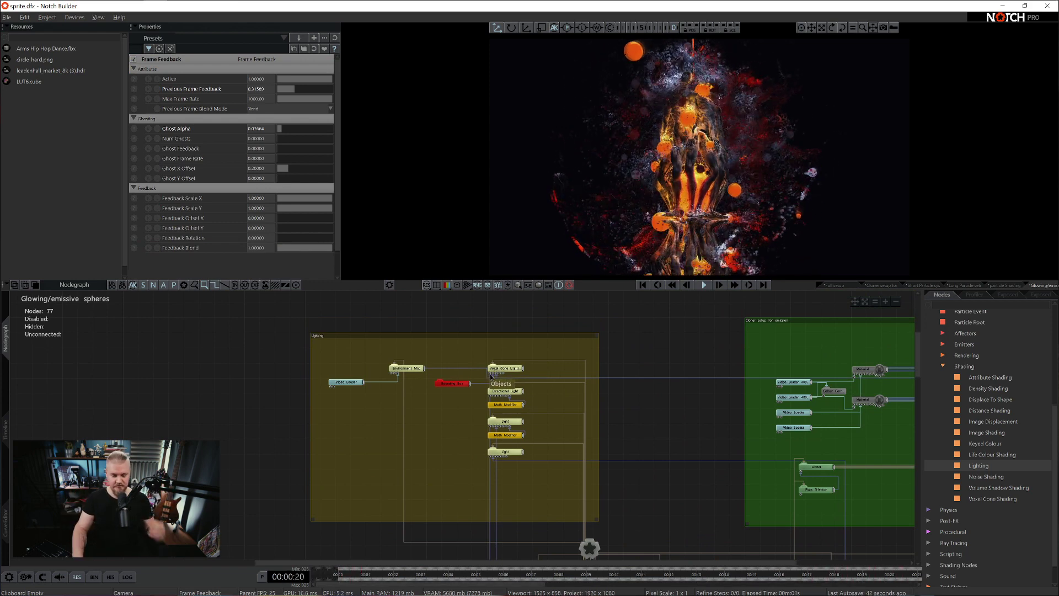
{"action": "middle_click_drag", "start_coordinate": [504, 386], "coordinate": [652, 324]}
{"action": "scroll", "coordinate": [604, 433], "scroll_direction": "down", "scroll_amount": 1}
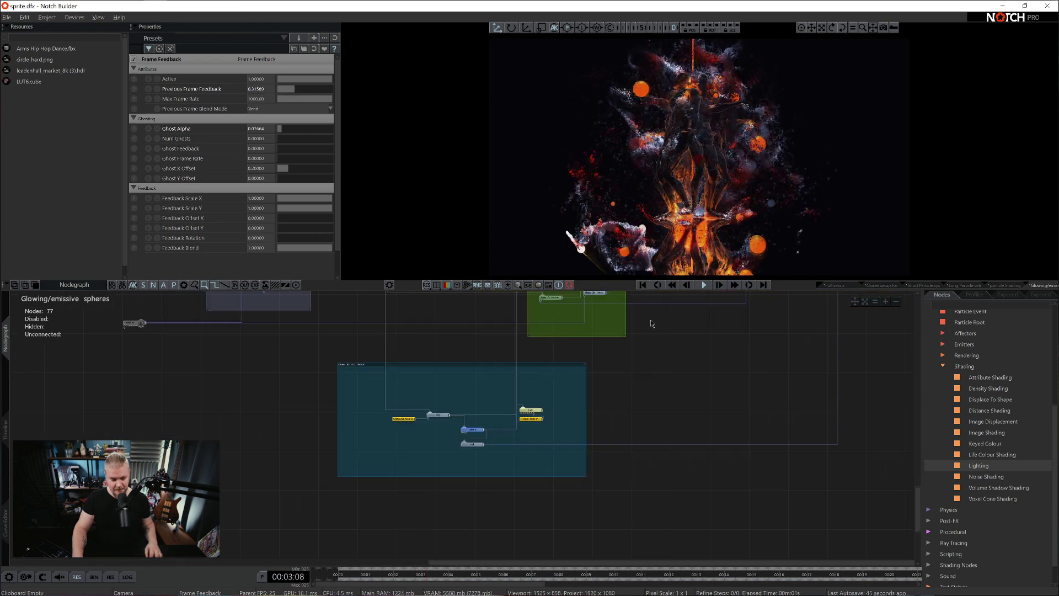
From the layer timeline, select OSC controls for iPAD and open its 81-node graph.
{"action": "left_click", "coordinate": [5, 429]}
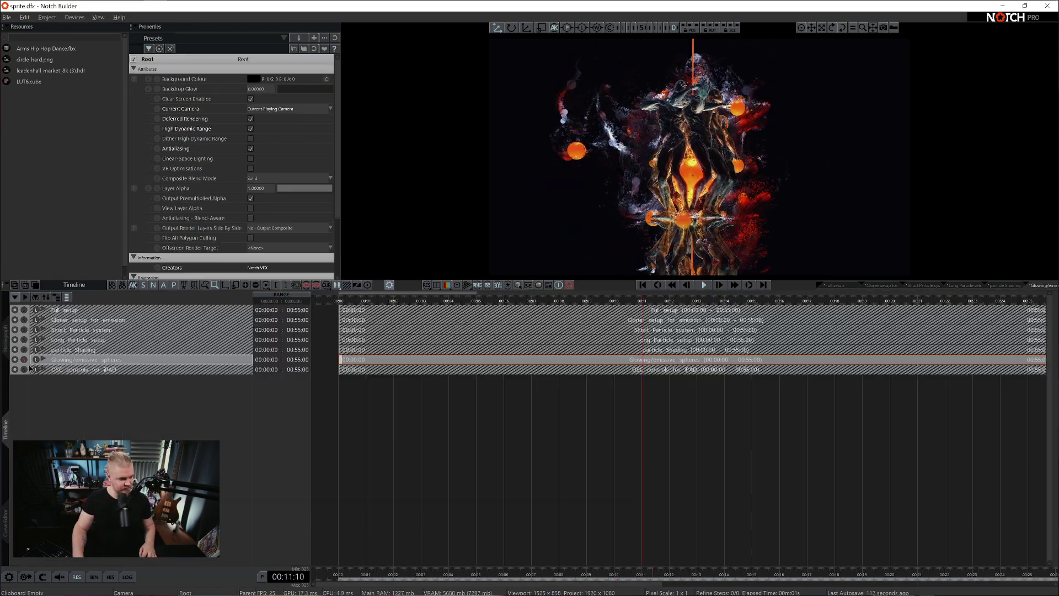
{"action": "left_click", "coordinate": [25, 369]}
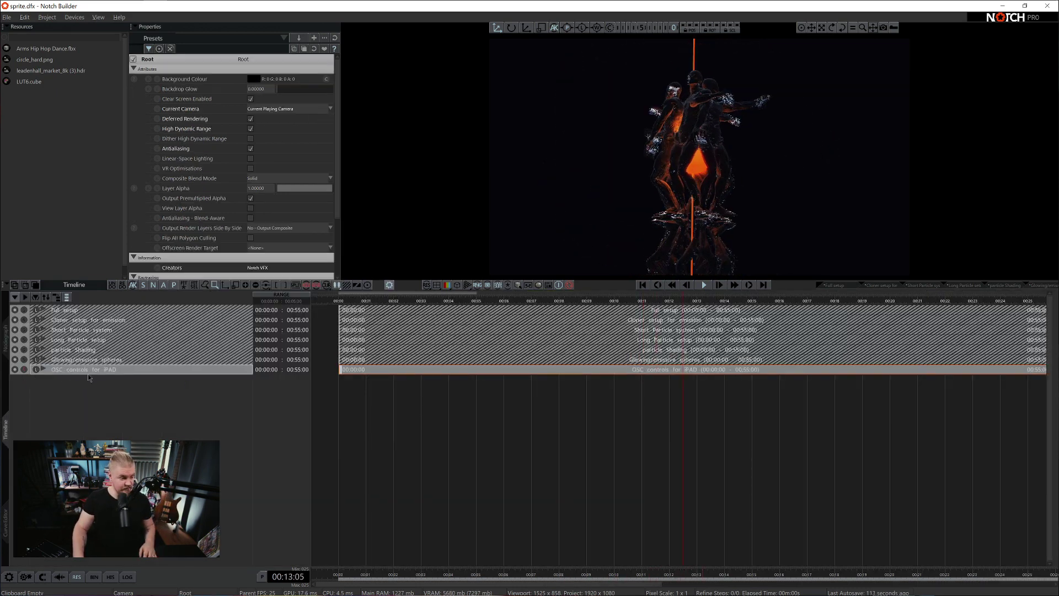
{"action": "left_click", "coordinate": [6, 336]}
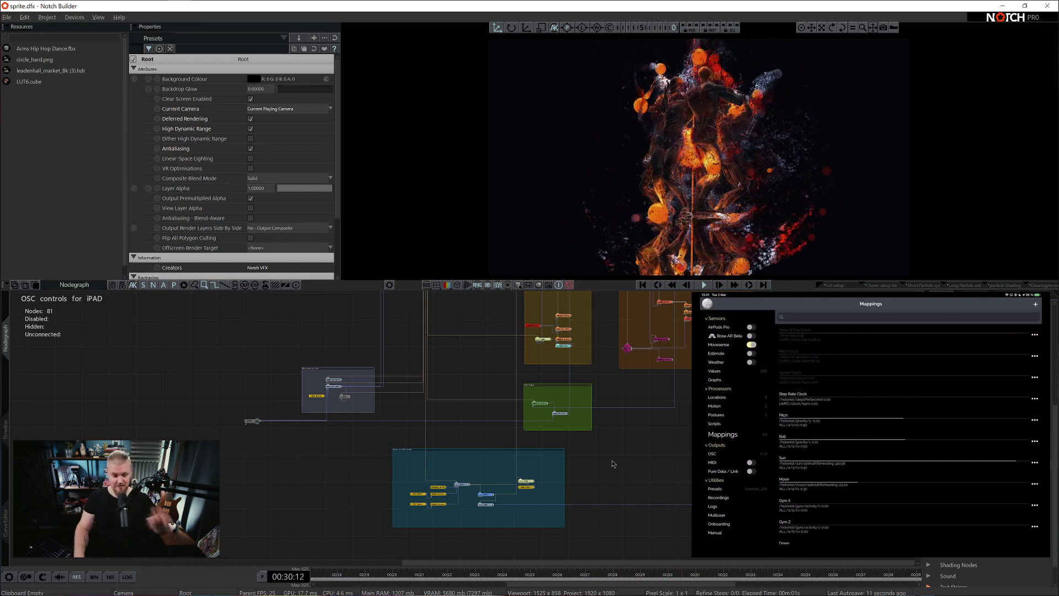
Switch with Alt+Tab to Chrome showing the Holon.ist home page.
{"action": "key", "text": "alt+Tab"}
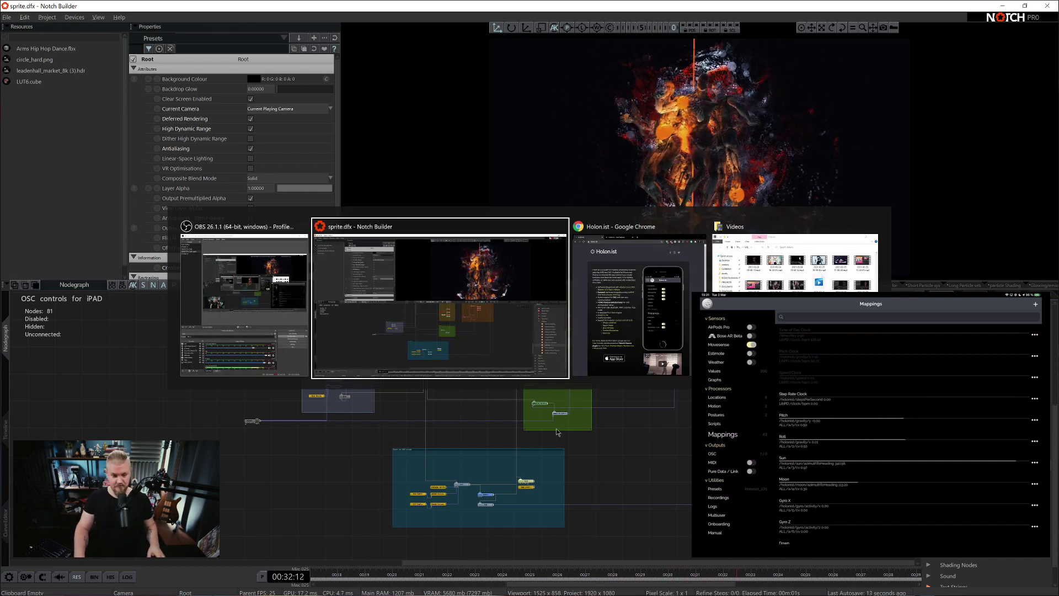
{"action": "key", "text": "alt+Tab"}
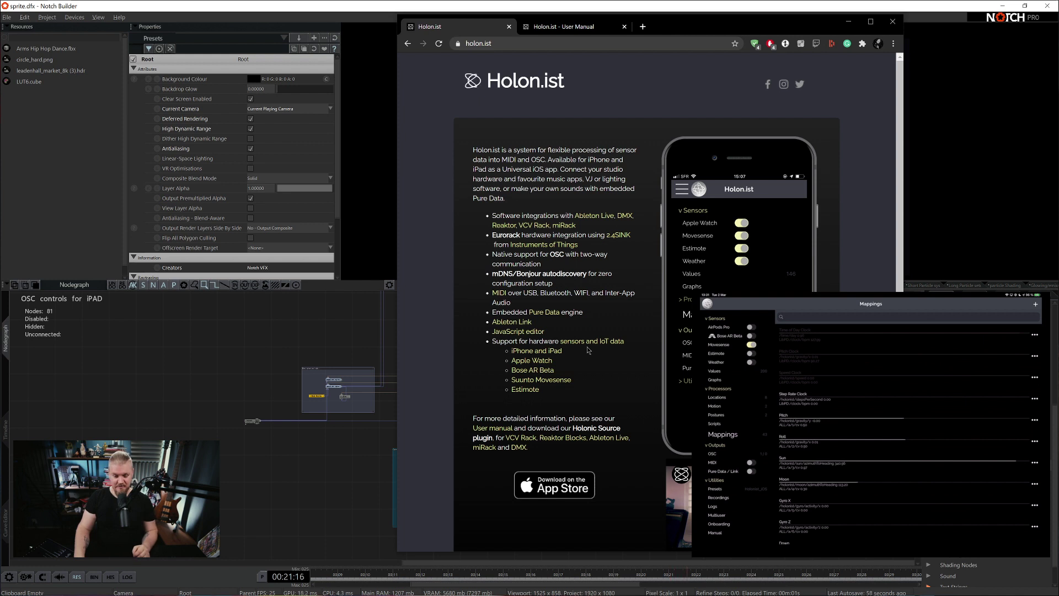
Open the 'Holon.ist - User Manual' tab and highlight its Notable features list, then deselect.
{"action": "left_click", "coordinate": [556, 27]}
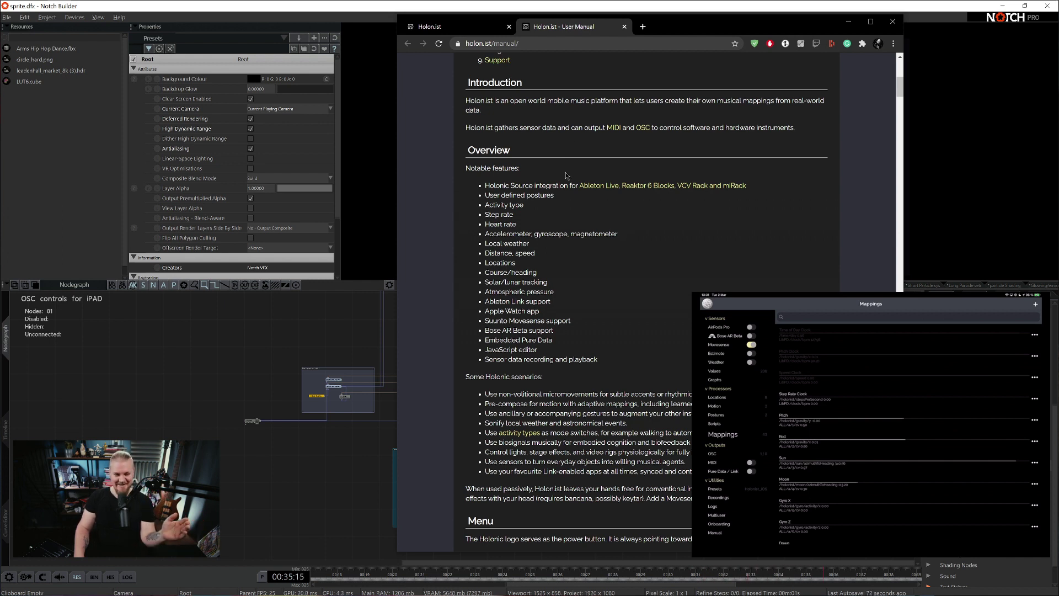
{"action": "left_click_drag", "start_coordinate": [485, 186], "coordinate": [626, 356]}
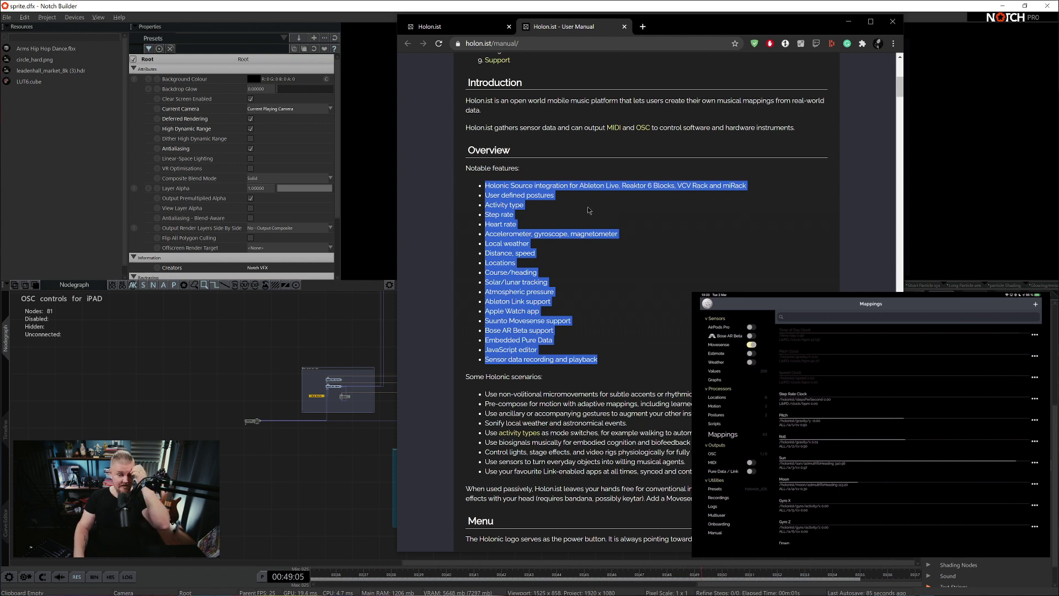
{"action": "left_click", "coordinate": [575, 214]}
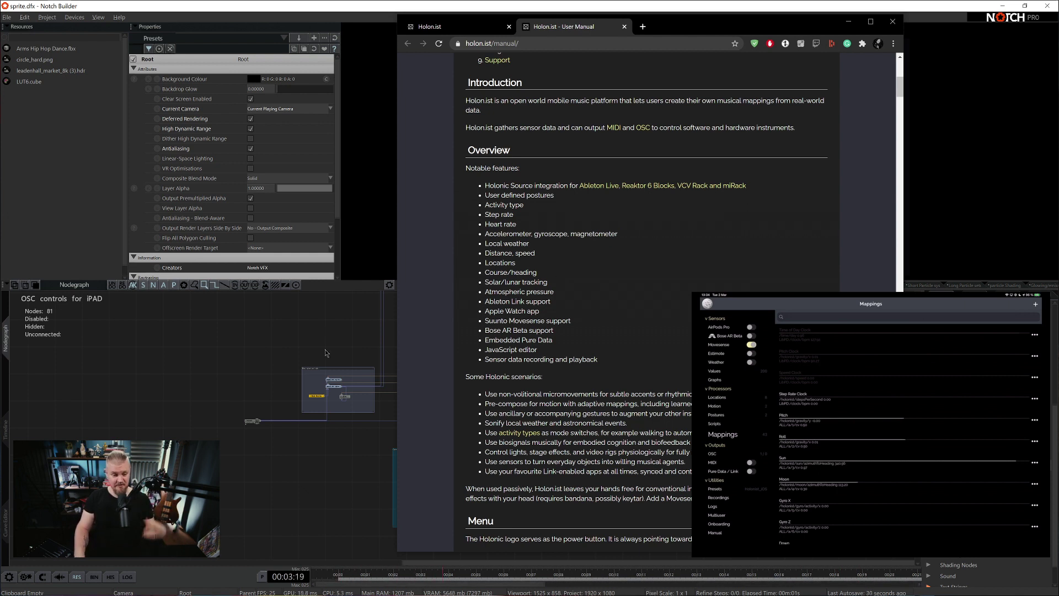
Bring the Notch Builder project back in front of Chrome.
{"action": "left_click", "coordinate": [331, 332]}
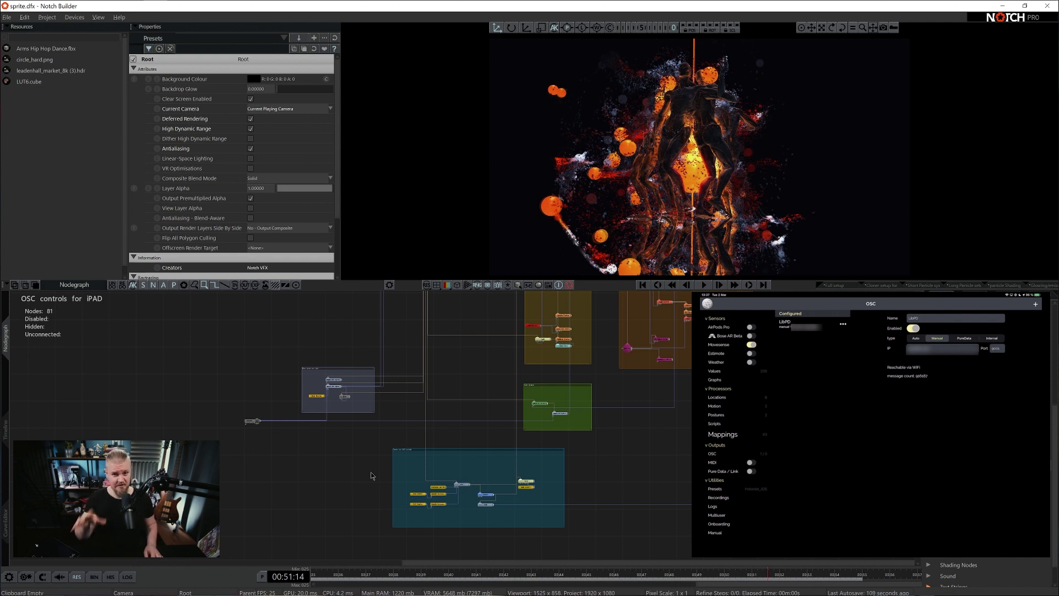
Run ipconfig in a Command Prompt, select this computer's IPv4 address, then close the console.
{"action": "key", "text": "super+r"}
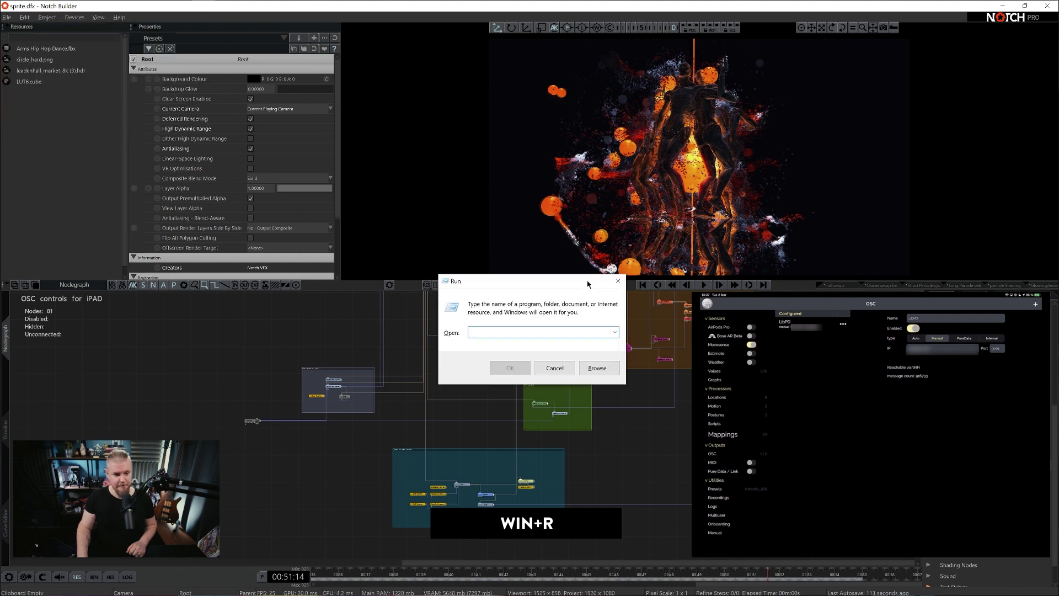
{"action": "type", "text": "cmd"}
{"action": "key", "text": "Return"}
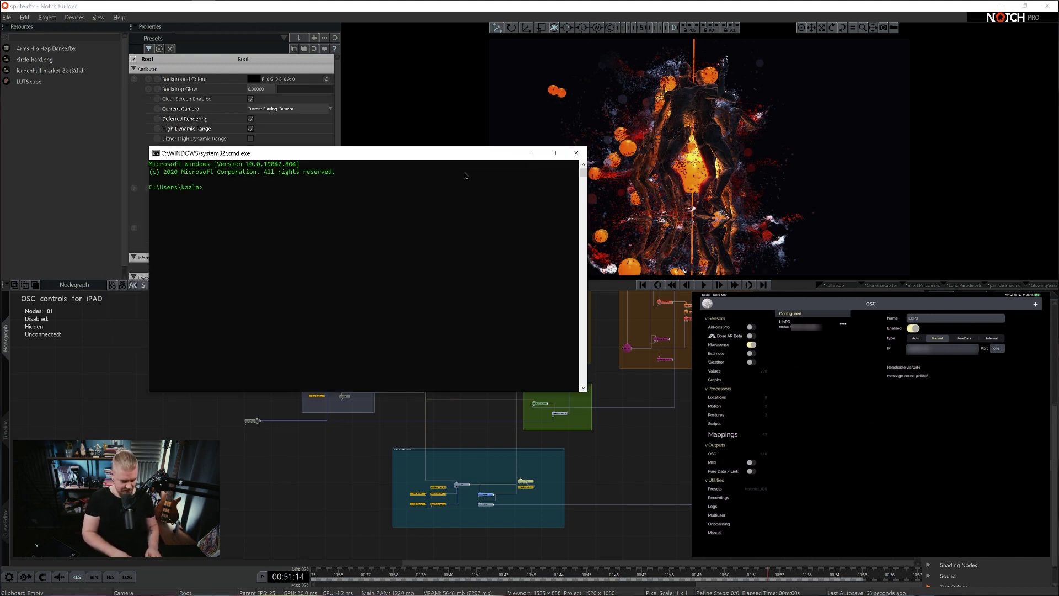
{"action": "type", "text": "ipconfig"}
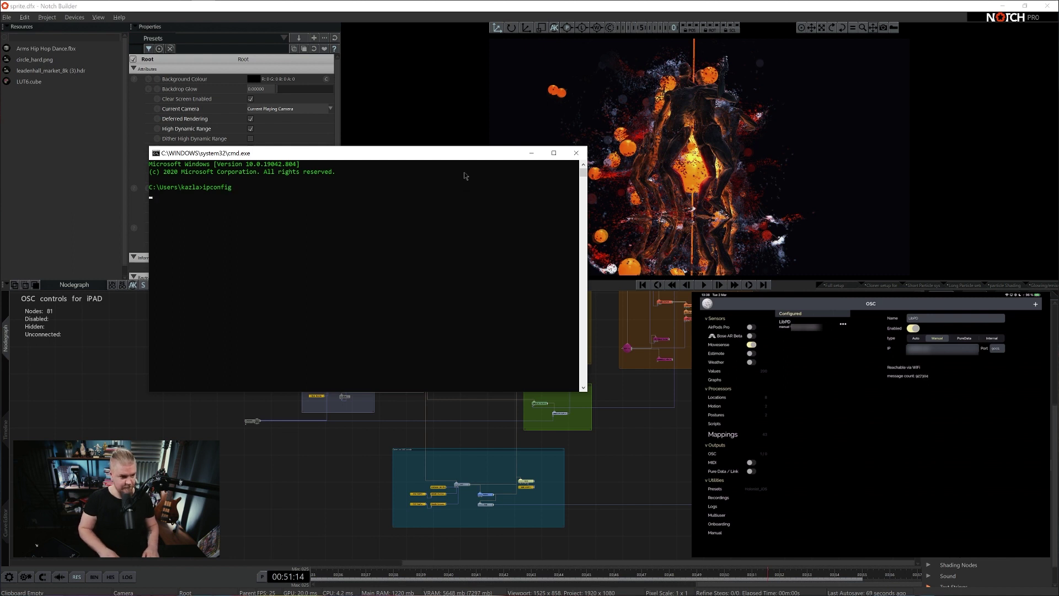
{"action": "key", "text": "Return"}
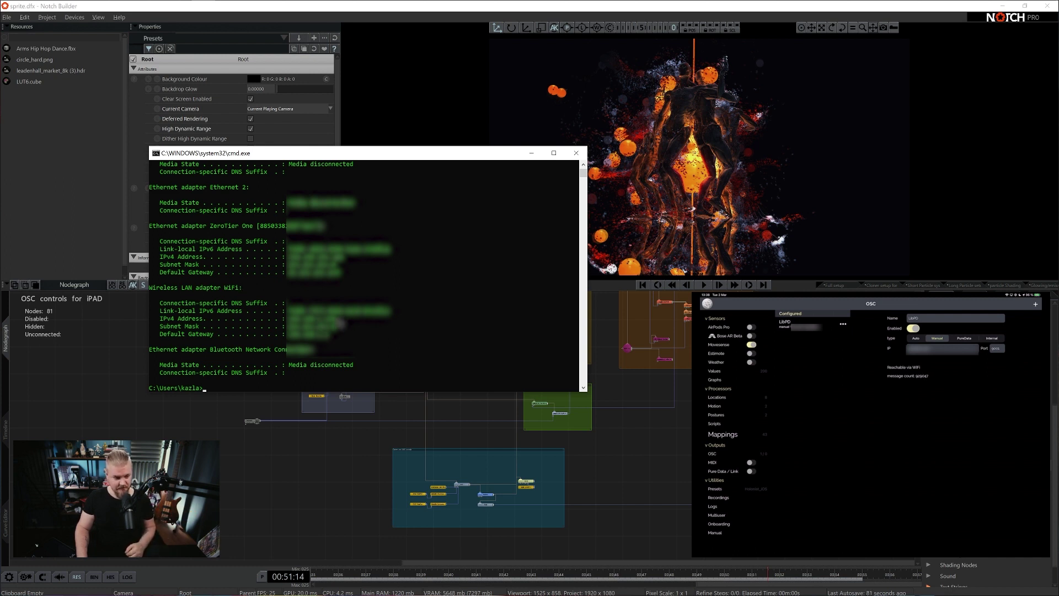
{"action": "left_click_drag", "start_coordinate": [341, 320], "coordinate": [286, 317]}
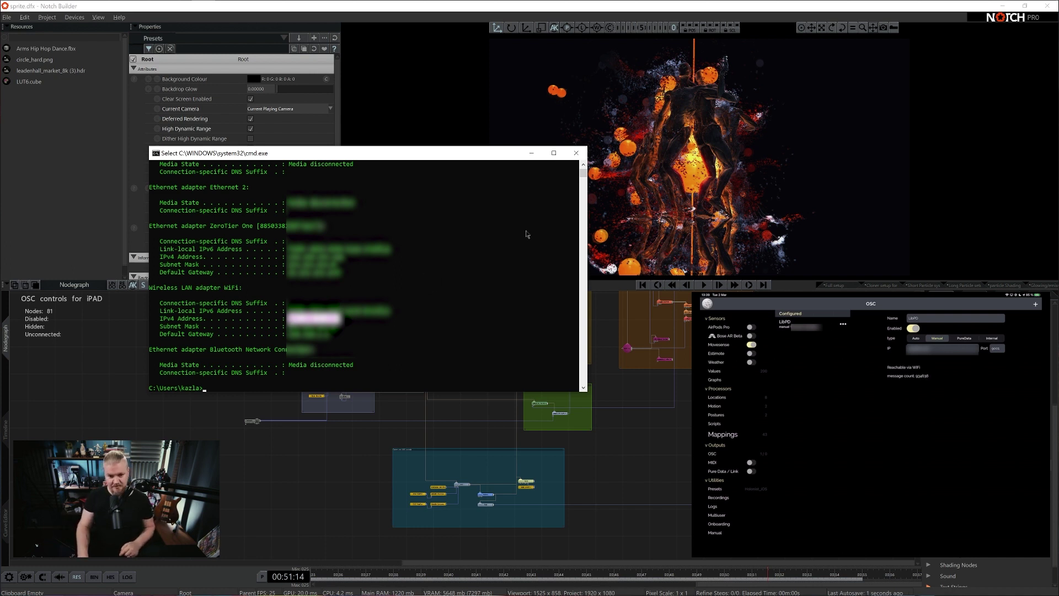
{"action": "left_click", "coordinate": [576, 153]}
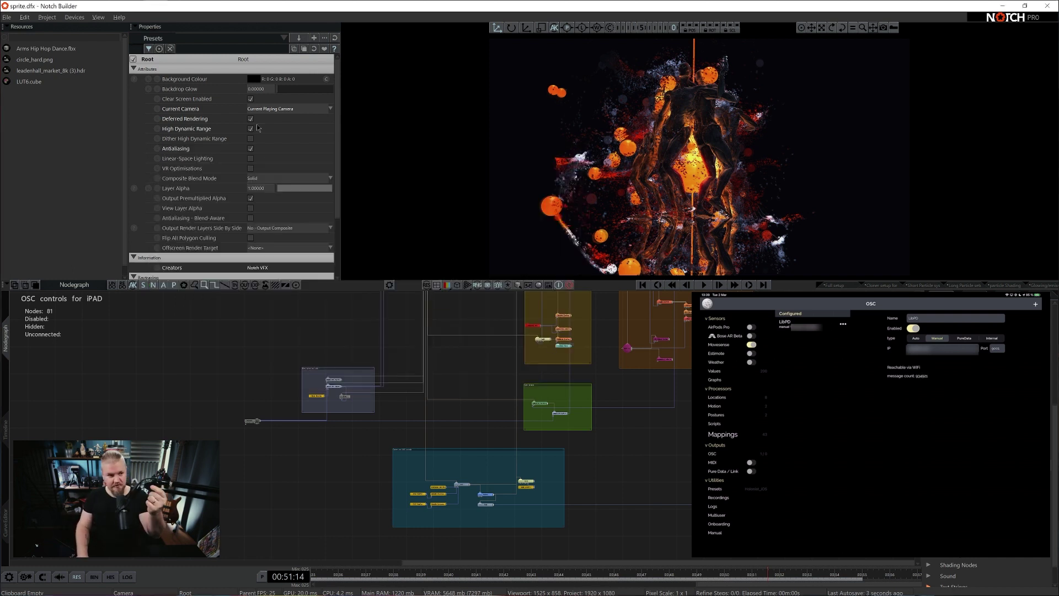
{"action": "left_click", "coordinate": [47, 17]}
{"action": "left_click", "coordinate": [71, 112]}
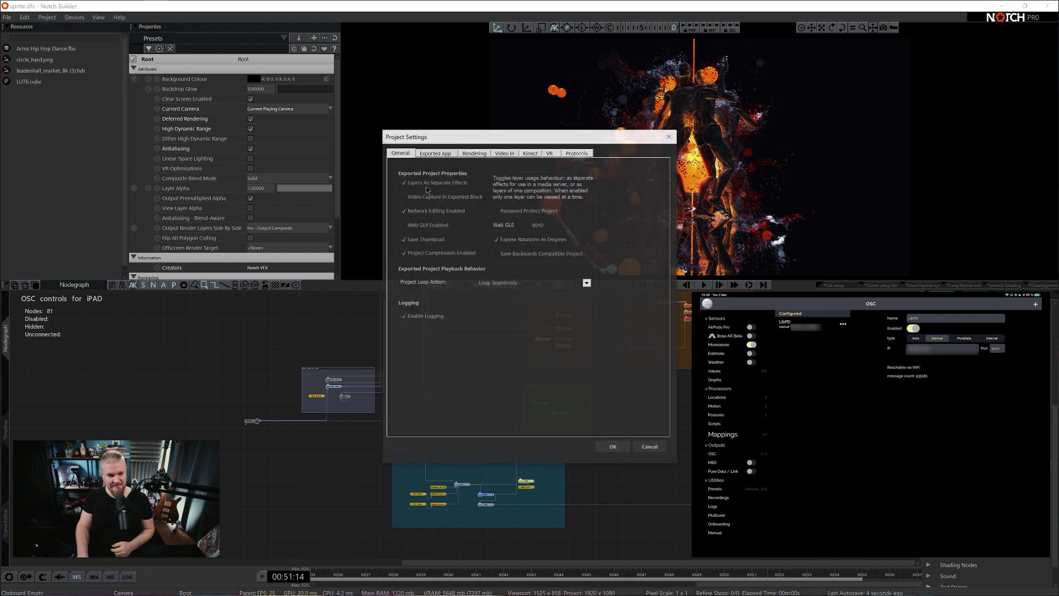
{"action": "left_click", "coordinate": [578, 153]}
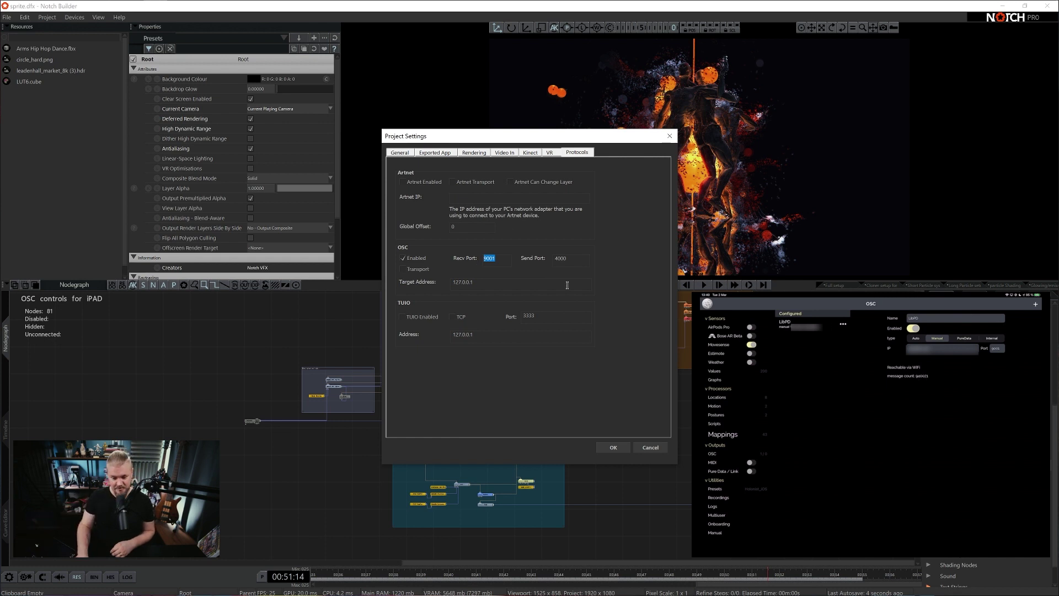
{"action": "left_click", "coordinate": [637, 450]}
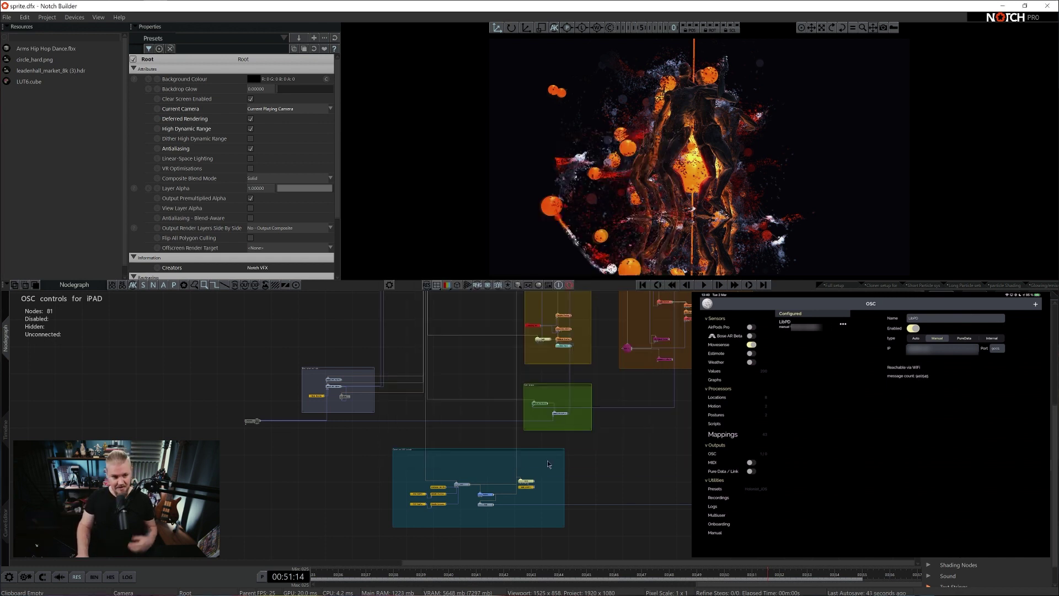
Show the Connection Monitor panel and select the top Smooth Envelope modifier in the OSC group.
{"action": "left_click", "coordinate": [98, 17]}
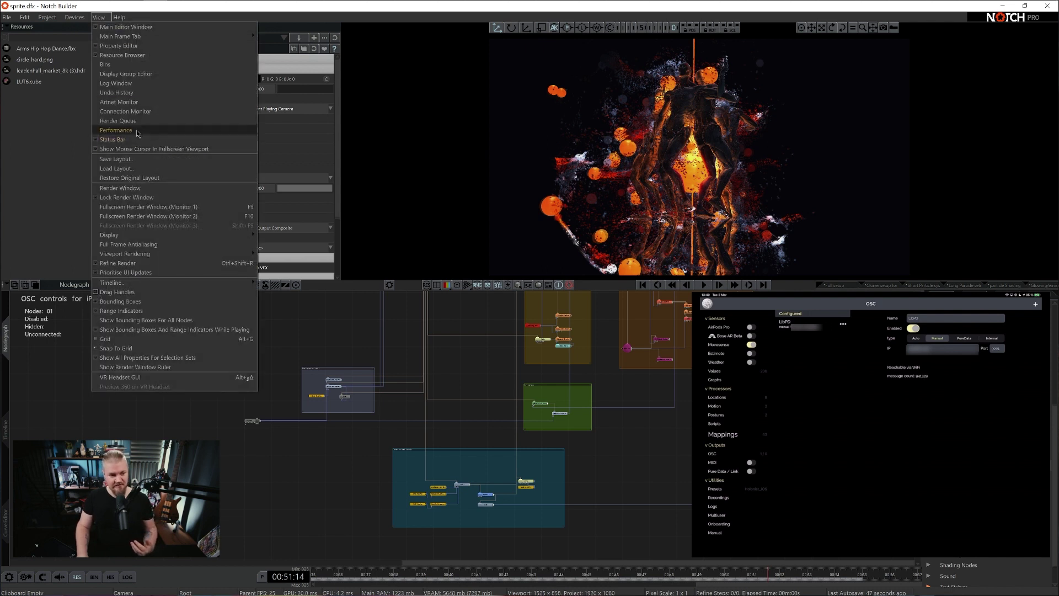
{"action": "left_click", "coordinate": [125, 111]}
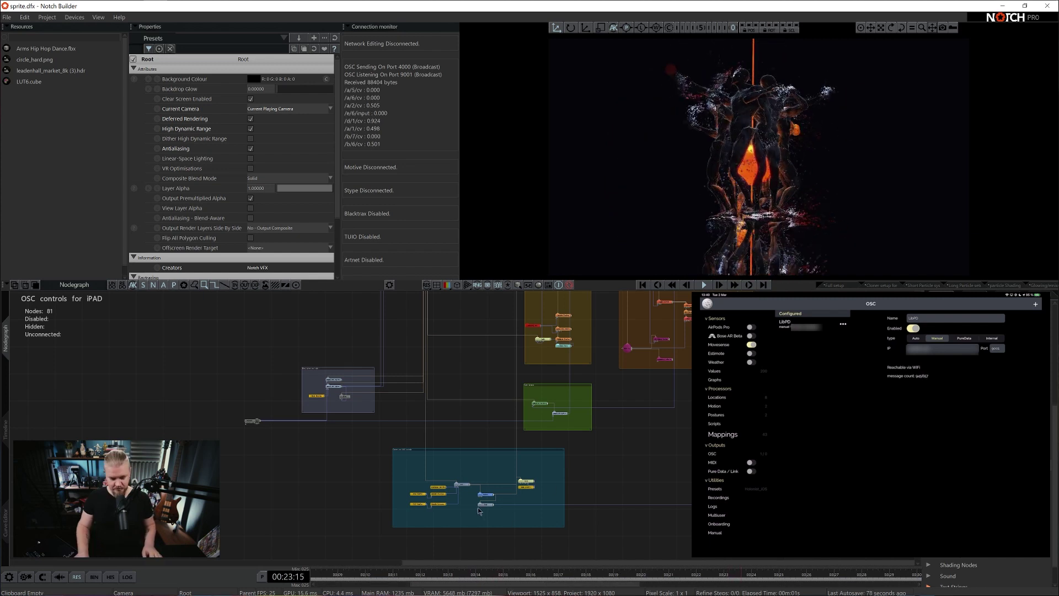
{"action": "scroll", "coordinate": [478, 508], "scroll_direction": "up", "scroll_amount": 6}
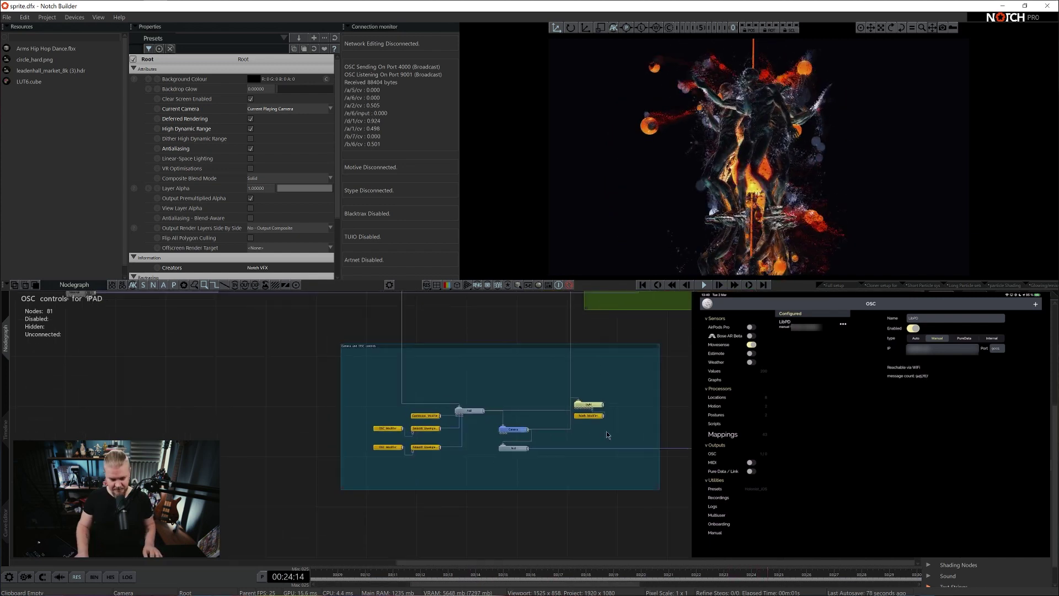
{"action": "left_click", "coordinate": [393, 464]}
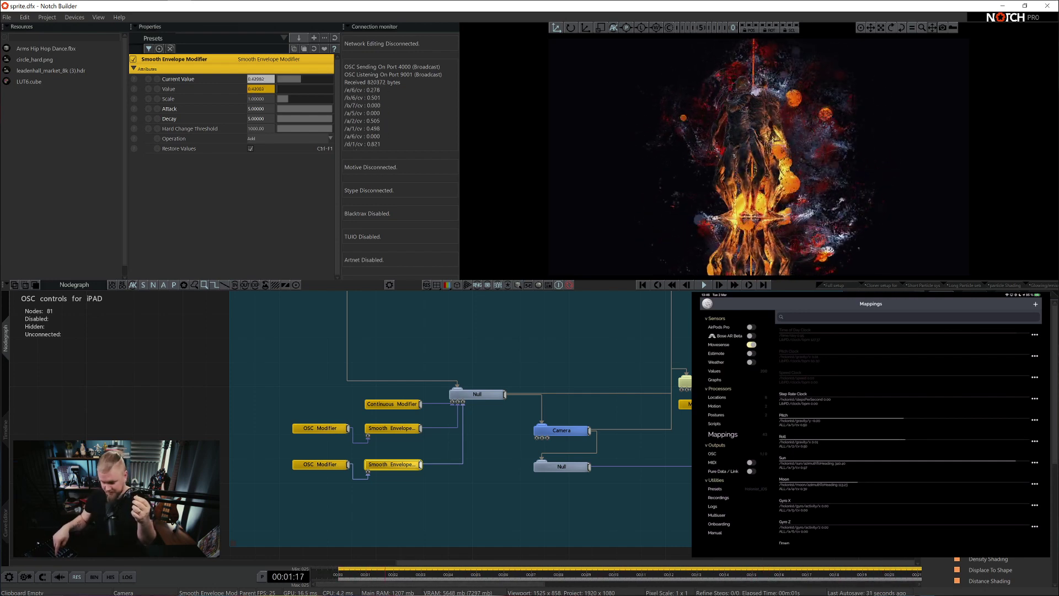
Inspect both OSC Modifiers' settings, including address /a/2/cv with Scale 200 and Offset -100.
{"action": "left_click", "coordinate": [323, 427]}
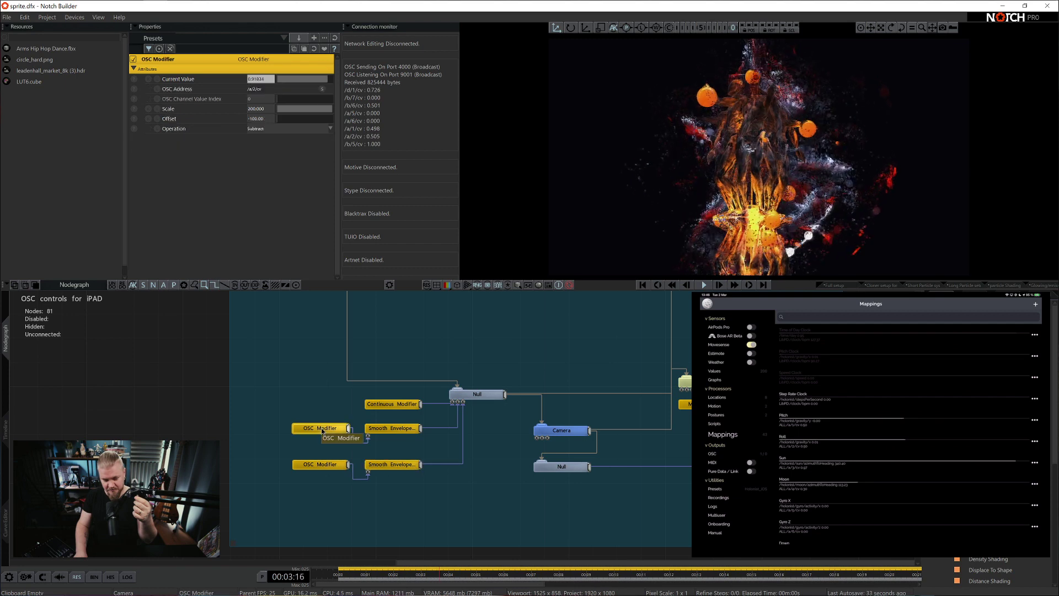
{"action": "left_click", "coordinate": [326, 465]}
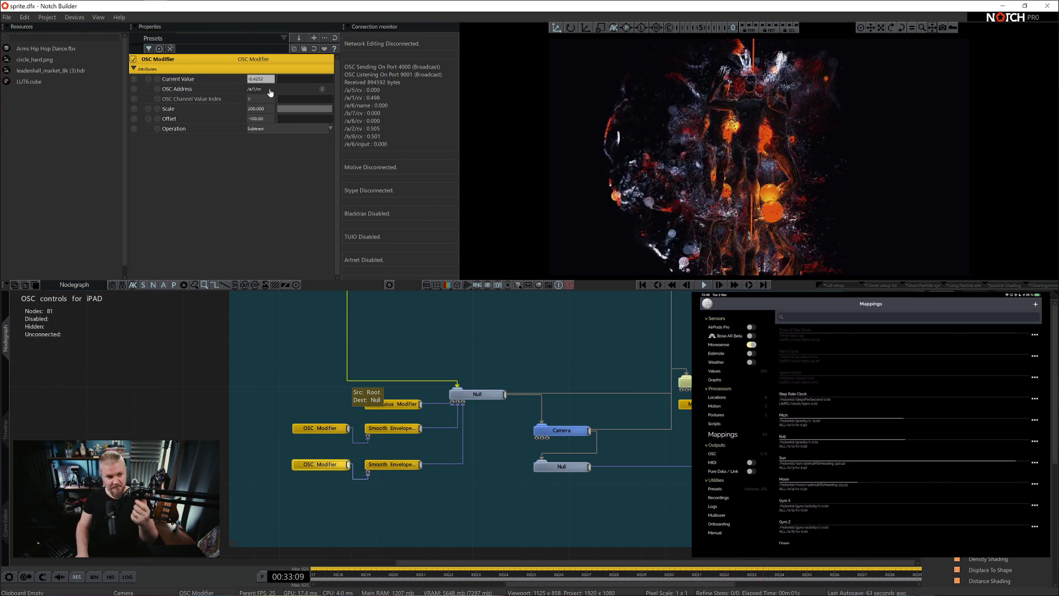
{"action": "left_click", "coordinate": [252, 89]}
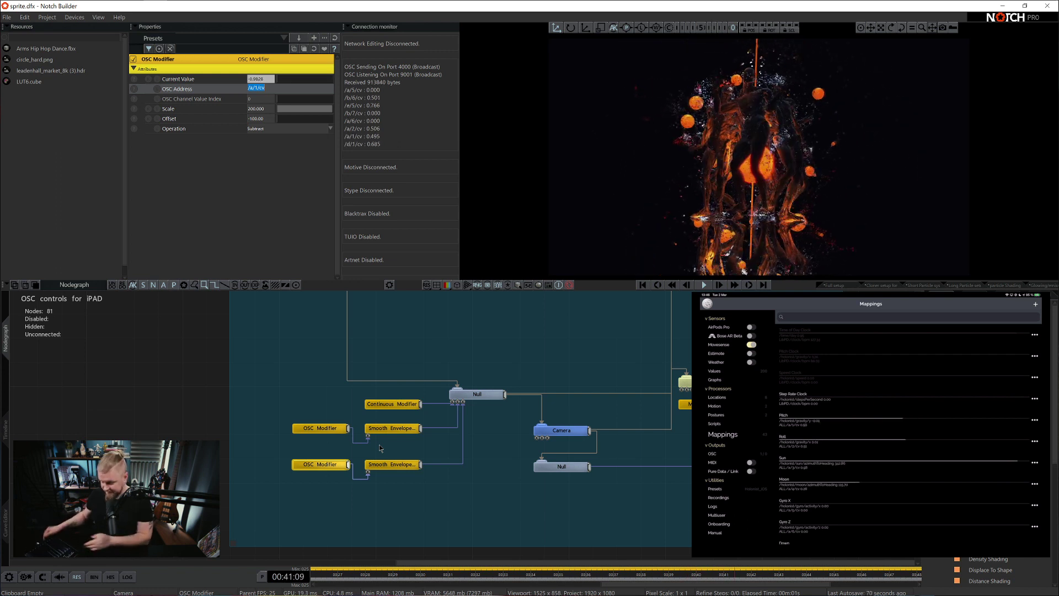
{"action": "left_click", "coordinate": [391, 428]}
{"action": "left_click", "coordinate": [320, 428]}
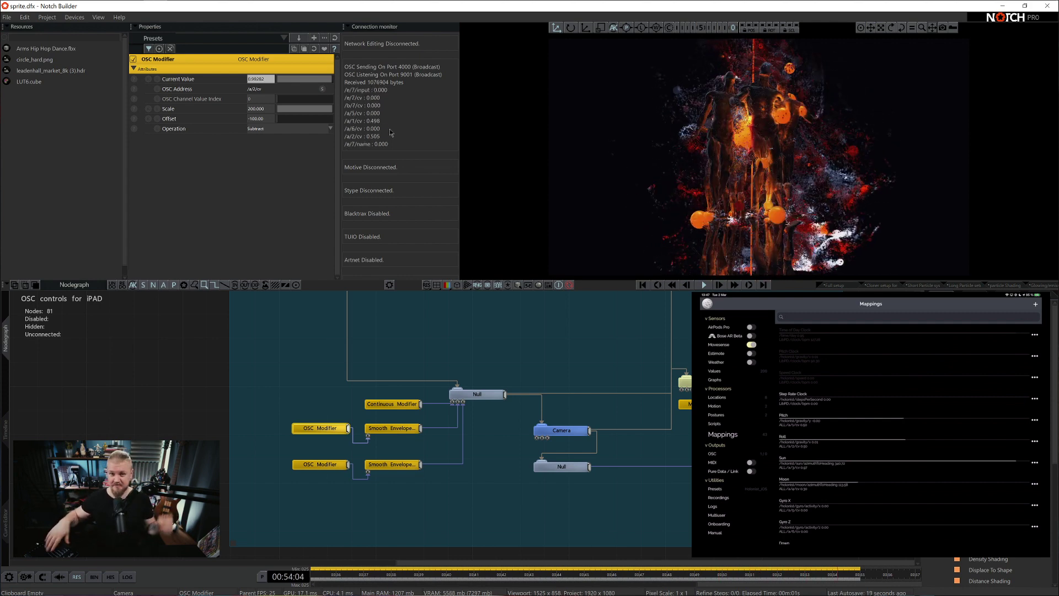
{"action": "left_click", "coordinate": [545, 353]}
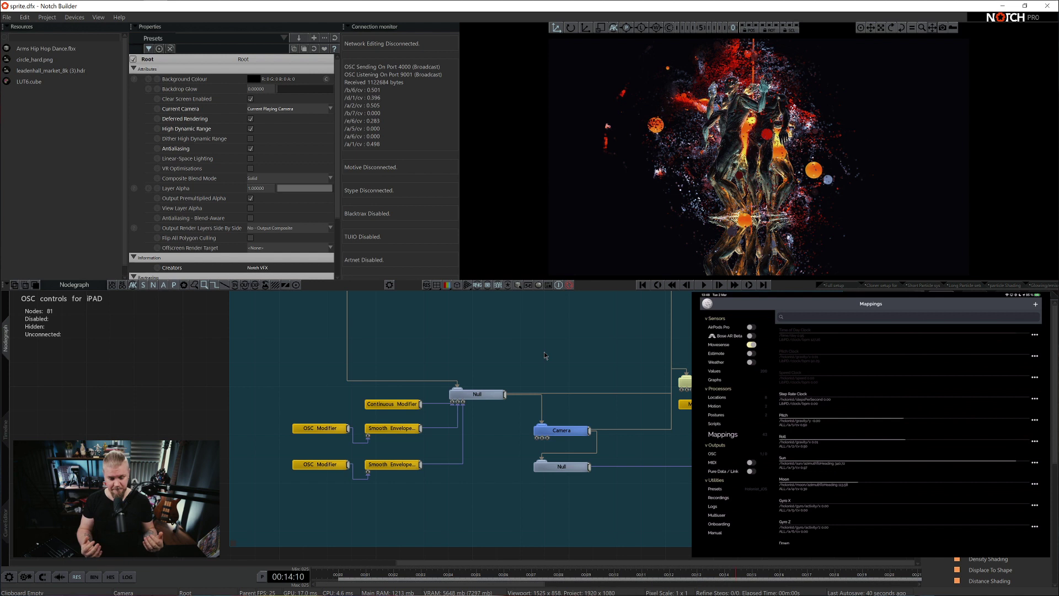
{"action": "left_click", "coordinate": [329, 429]}
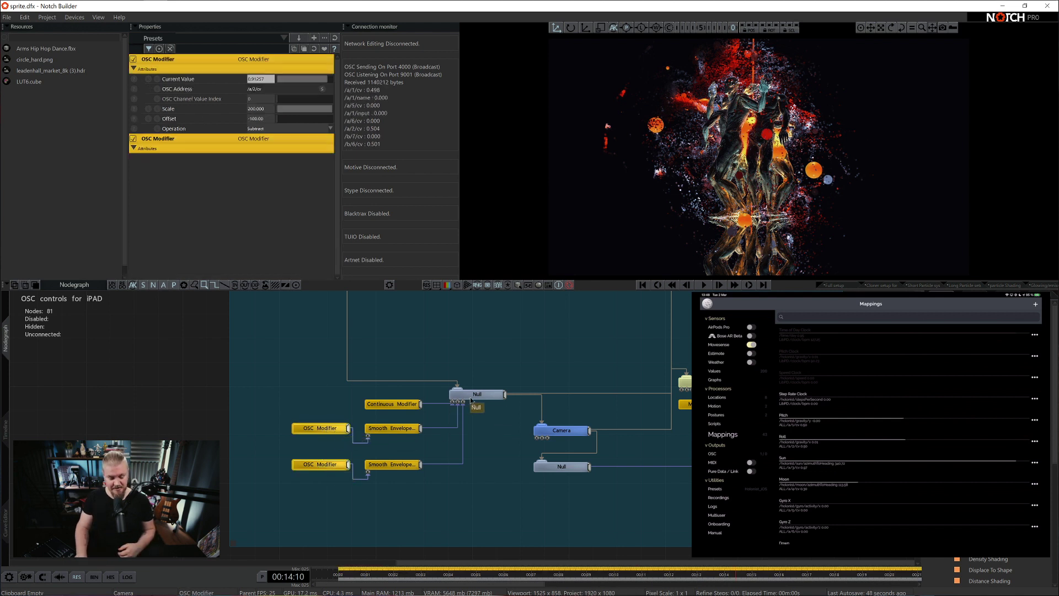
Delete the links from both Smooth Envelope modifiers to the Null node.
{"action": "left_click", "coordinate": [384, 430]}
{"action": "left_click", "coordinate": [446, 426]}
{"action": "key", "text": "Delete"}
{"action": "left_click", "coordinate": [433, 464]}
{"action": "key", "text": "Delete"}
Link the top Smooth Envelope into the Null node and resume playback.
{"action": "left_click_drag", "start_coordinate": [422, 428], "coordinate": [457, 400]}
{"action": "left_click_drag", "start_coordinate": [350, 464], "coordinate": [463, 403]}
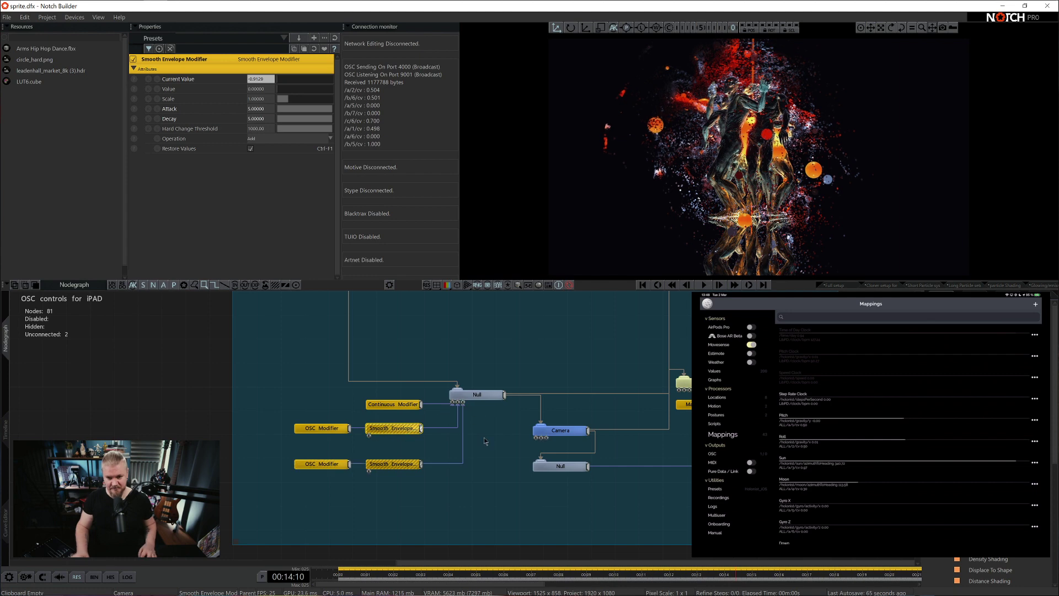
{"action": "key", "text": "space"}
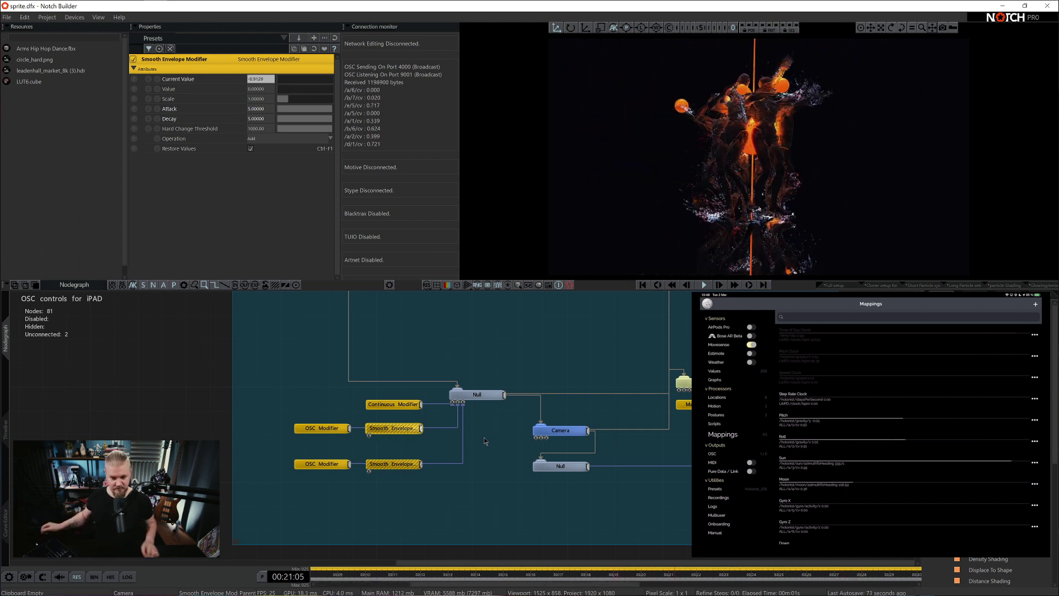
Clear the old links on the upper and lower modifier chains.
{"action": "scroll", "coordinate": [443, 453], "scroll_direction": "up", "scroll_amount": 1}
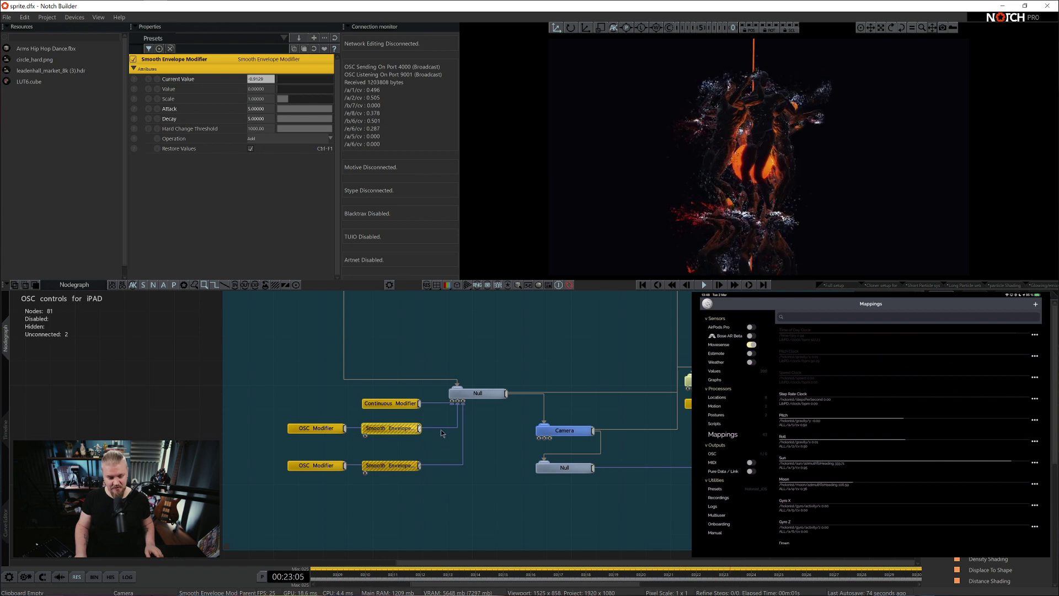
{"action": "left_click", "coordinate": [447, 429]}
{"action": "left_click", "coordinate": [451, 465]}
{"action": "left_click_drag", "start_coordinate": [433, 425], "coordinate": [430, 439]}
Link each OSC Modifier into its Smooth Envelope, and each Smooth Envelope into the Null.
{"action": "left_click_drag", "start_coordinate": [343, 429], "coordinate": [366, 472]}
{"action": "left_click", "coordinate": [397, 428]}
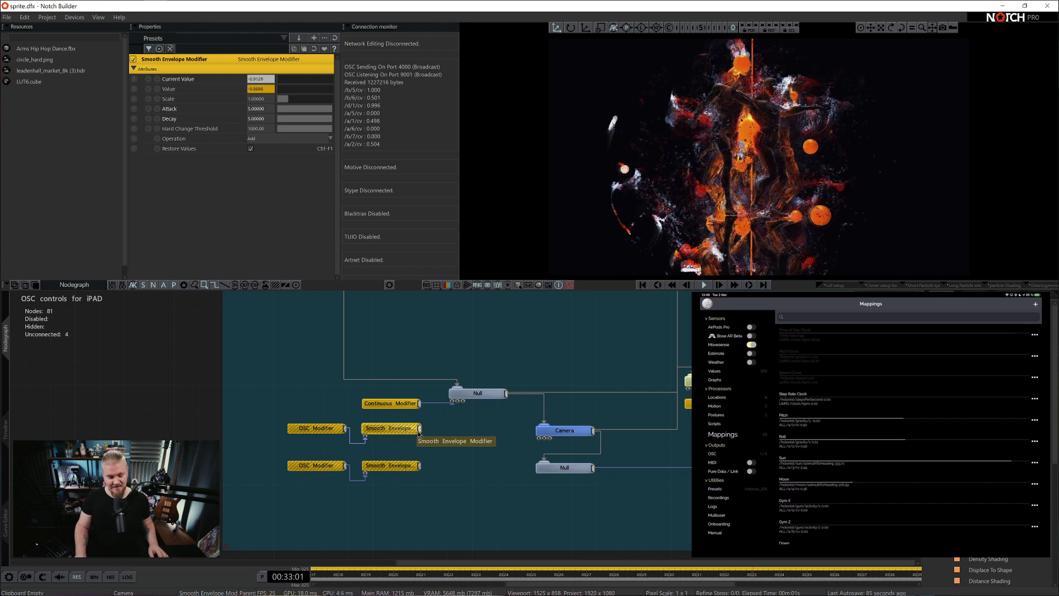
{"action": "left_click_drag", "start_coordinate": [420, 429], "coordinate": [457, 402]}
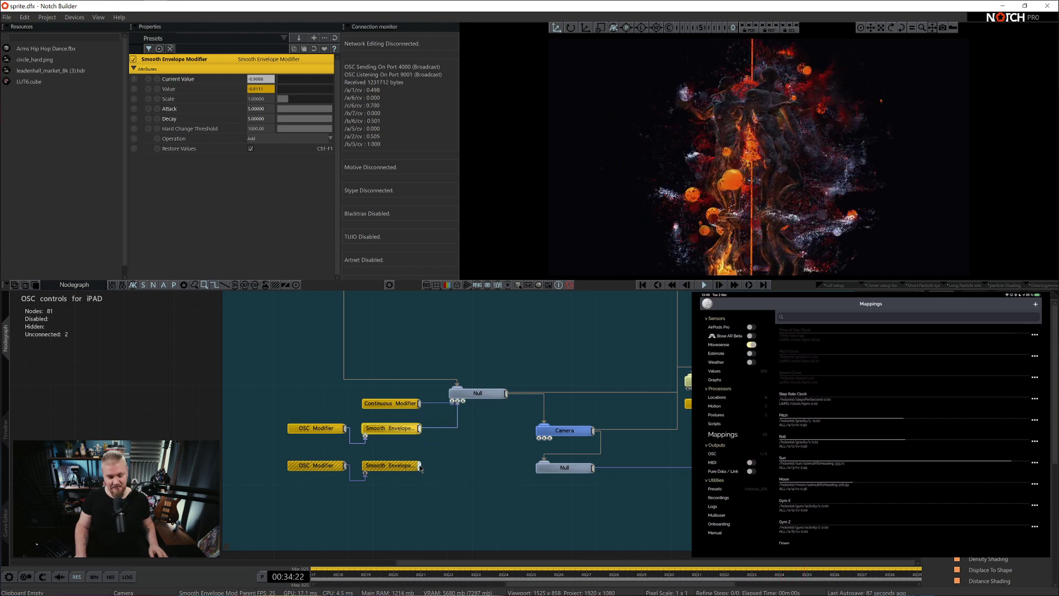
{"action": "left_click_drag", "start_coordinate": [421, 465], "coordinate": [462, 402]}
{"action": "left_click", "coordinate": [486, 451]}
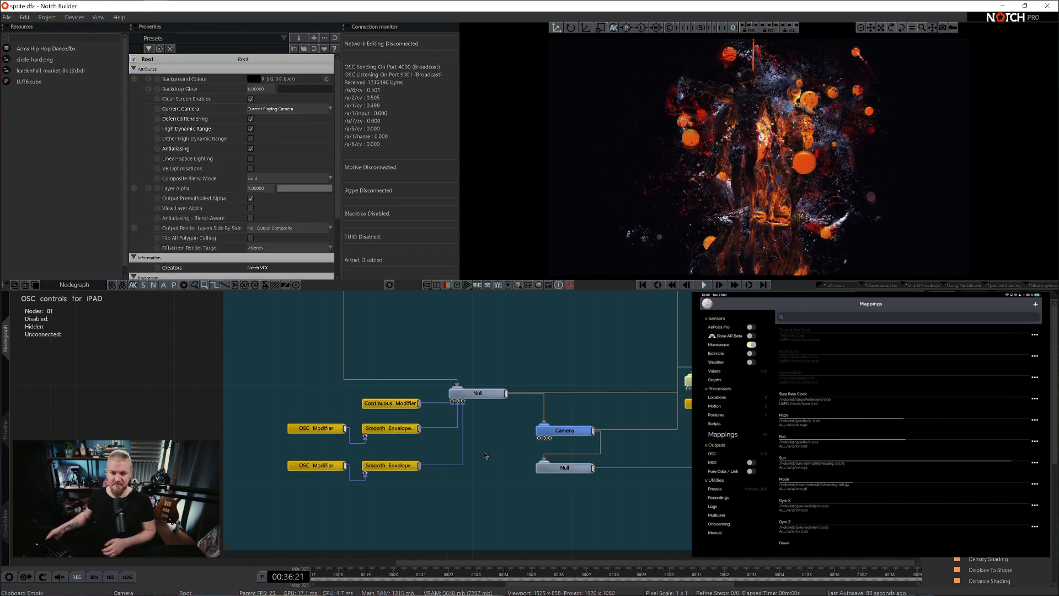